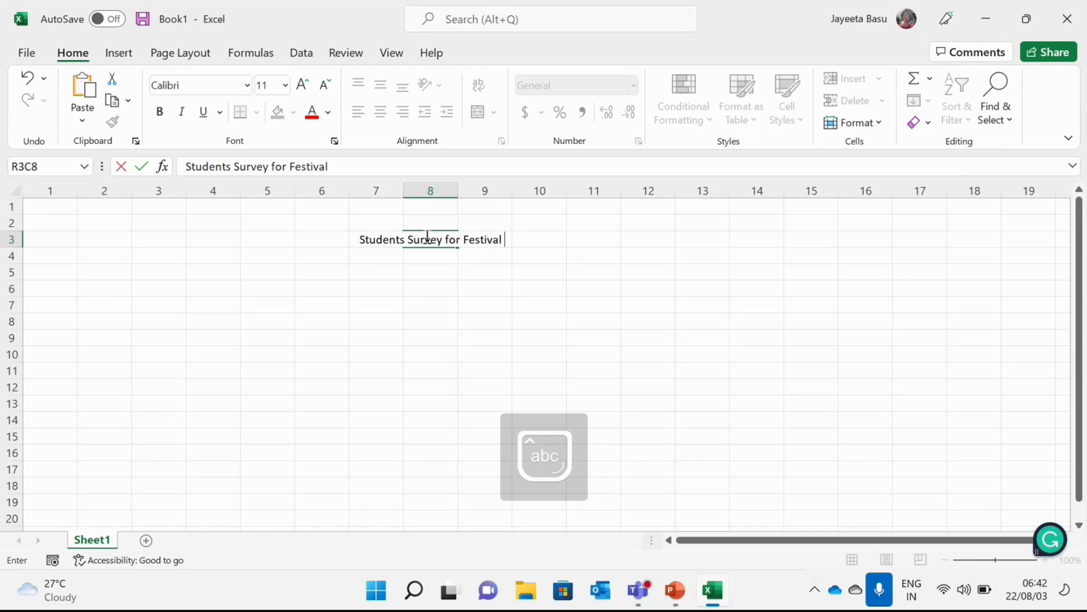
# Step: Complete the title in cell R3C8 as "Students Survey for Festival 2022"
pyautogui.write('2022')
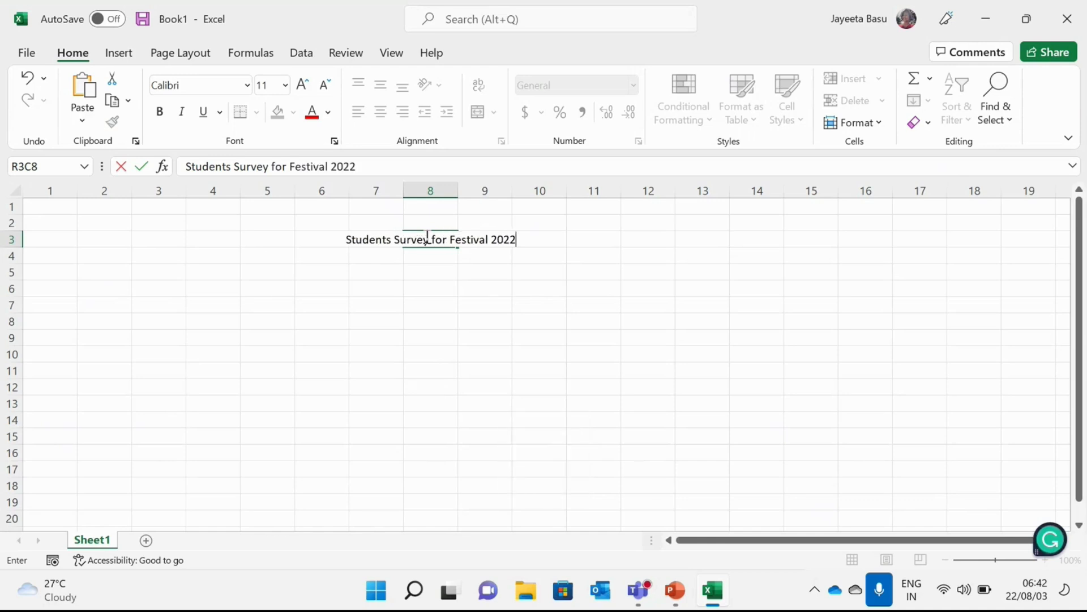
pyautogui.click(436, 340)
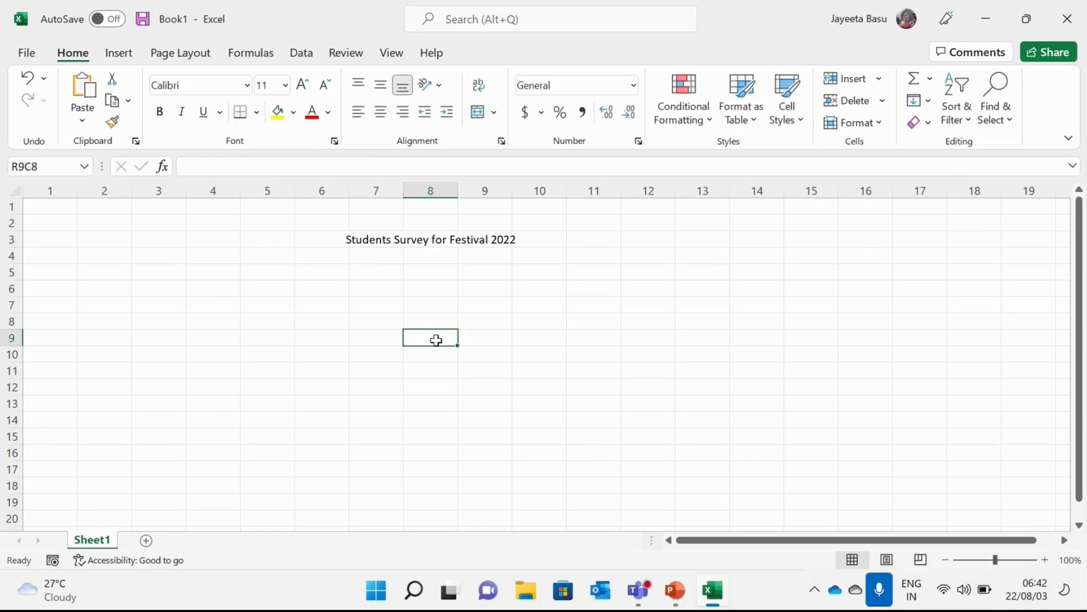
# Step: Examine which cells of row 3 the title spills across, checking R3C6 through R3C10
pyautogui.click(375, 237)
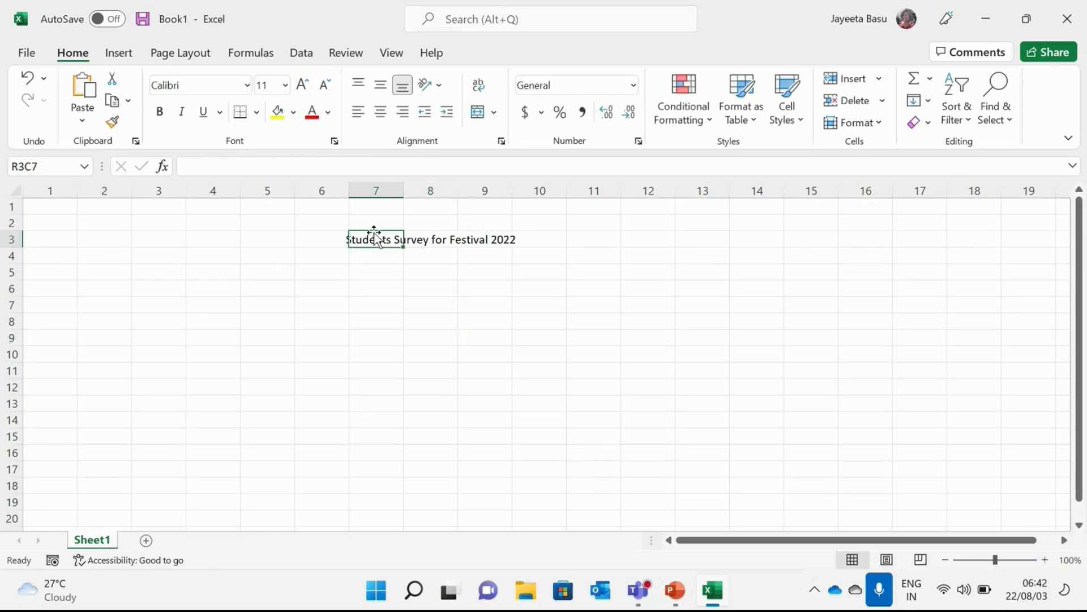
pyautogui.moveTo(375, 237); pyautogui.dragTo(463, 240)
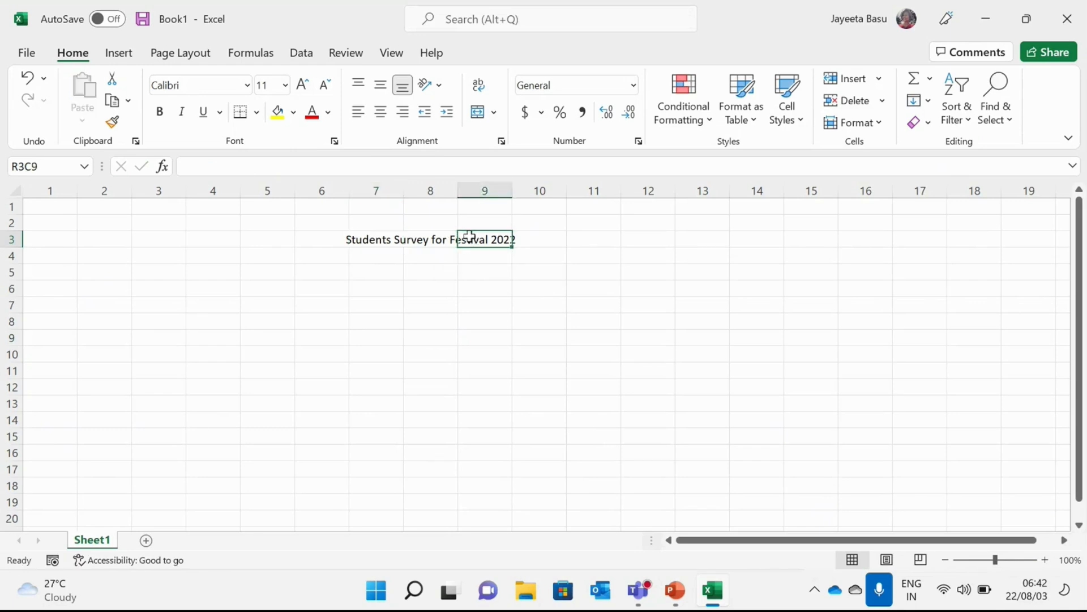
pyautogui.doubleClick(383, 241)
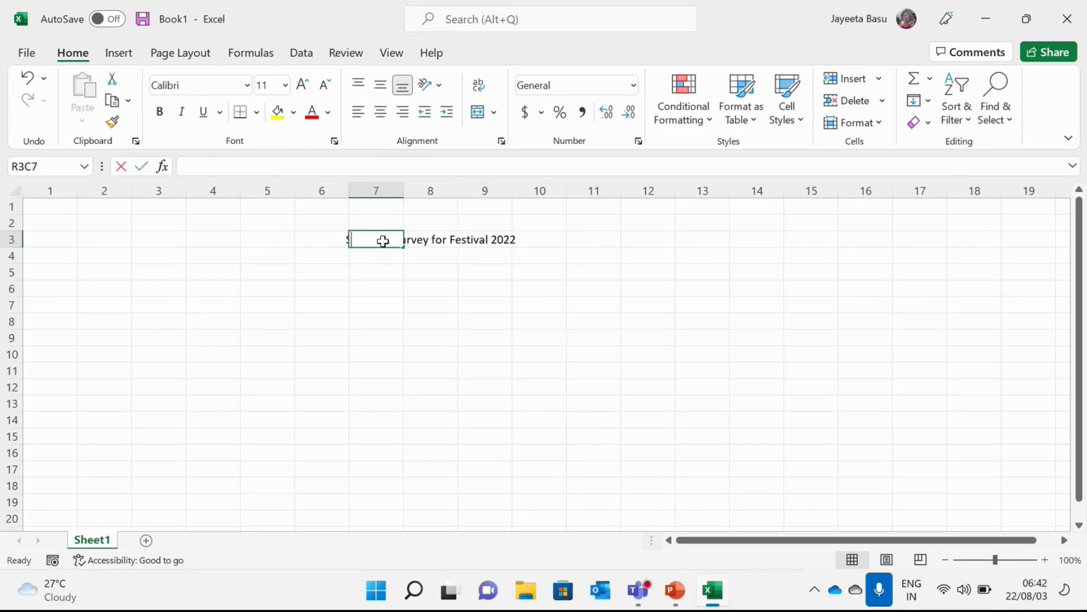
pyautogui.click(433, 279)
pyautogui.click(344, 238)
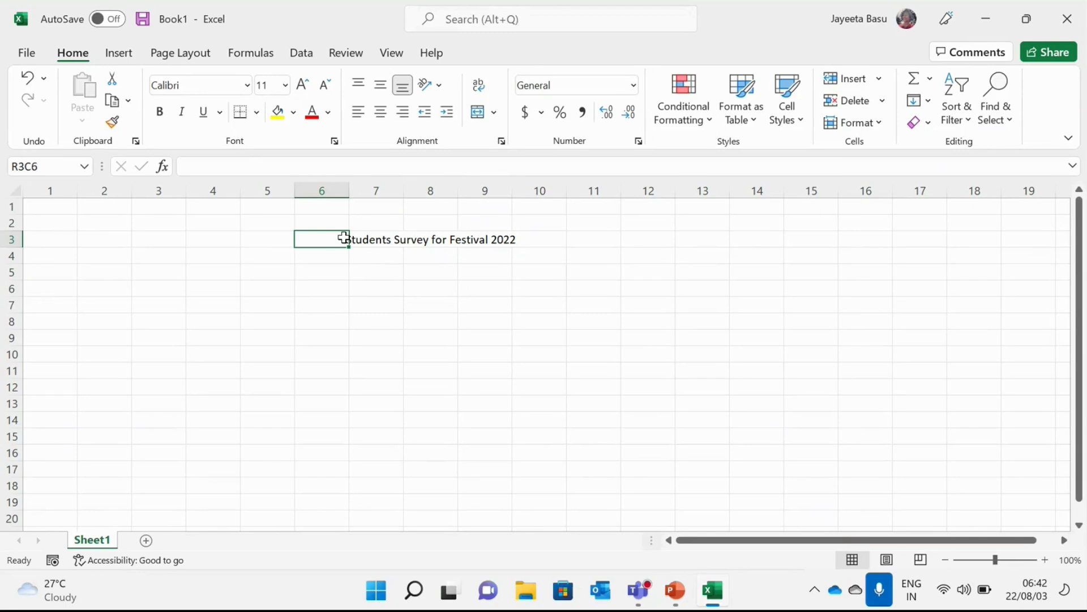
pyautogui.click(356, 238)
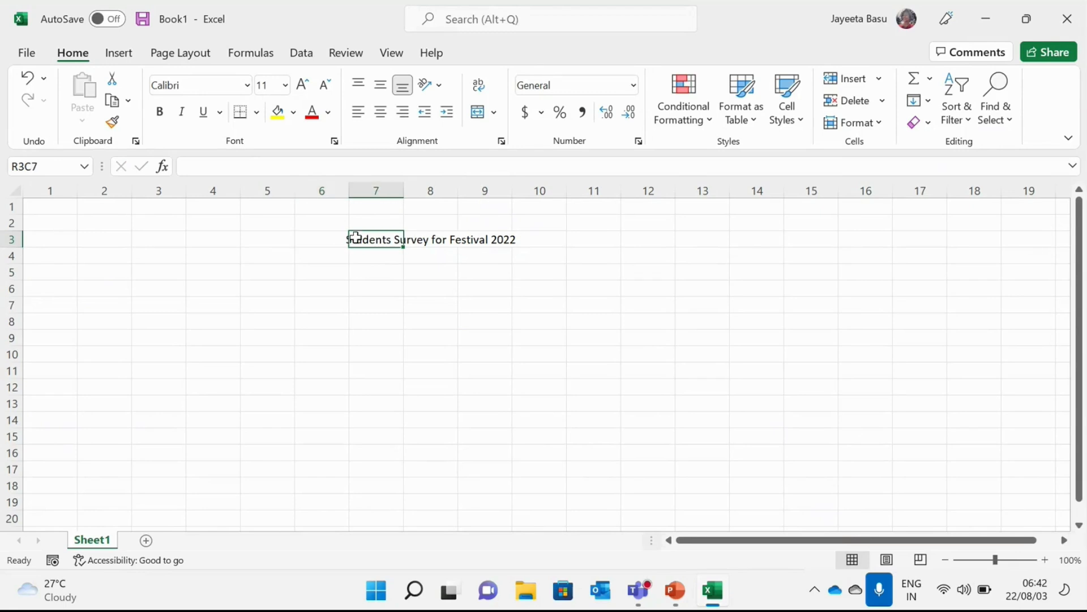
pyautogui.moveTo(356, 238); pyautogui.dragTo(529, 233)
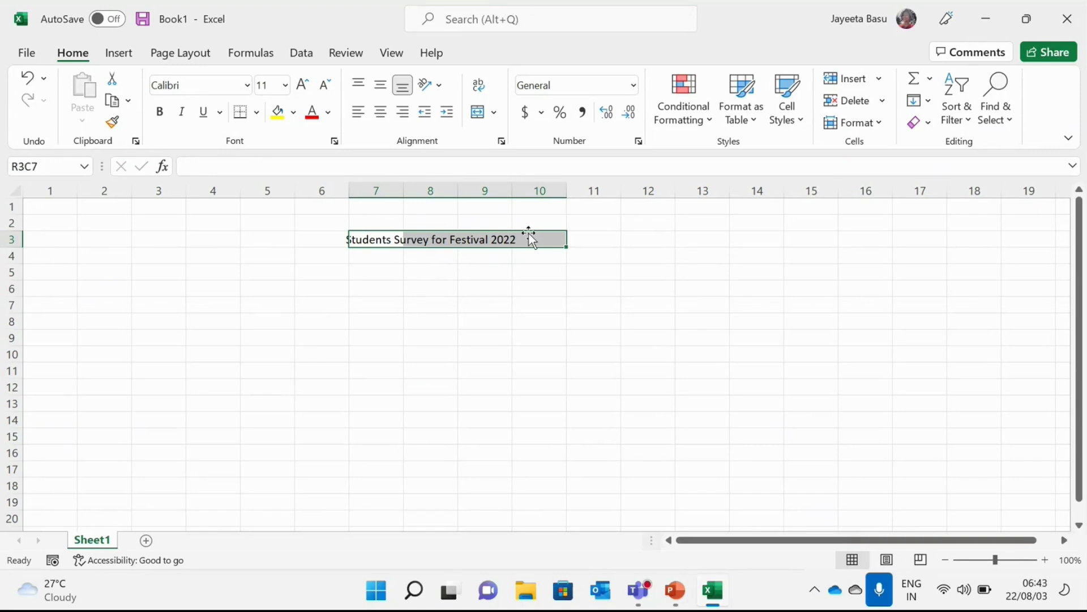
# Step: Try widening column 7 to more than three times its width, and undo the width change
pyautogui.click(429, 338)
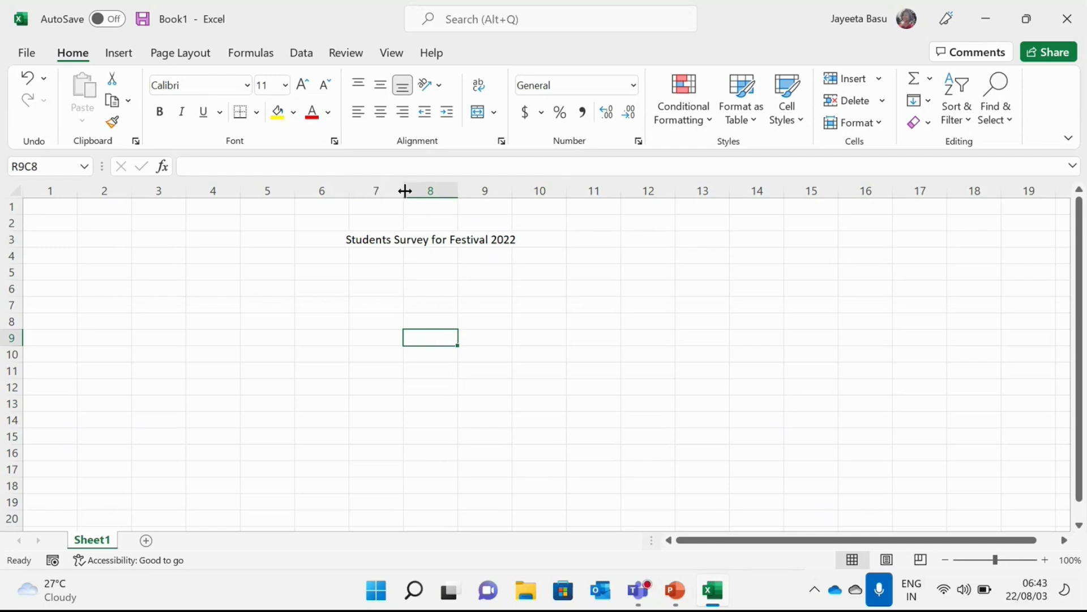
pyautogui.moveTo(404, 191); pyautogui.dragTo(532, 188)
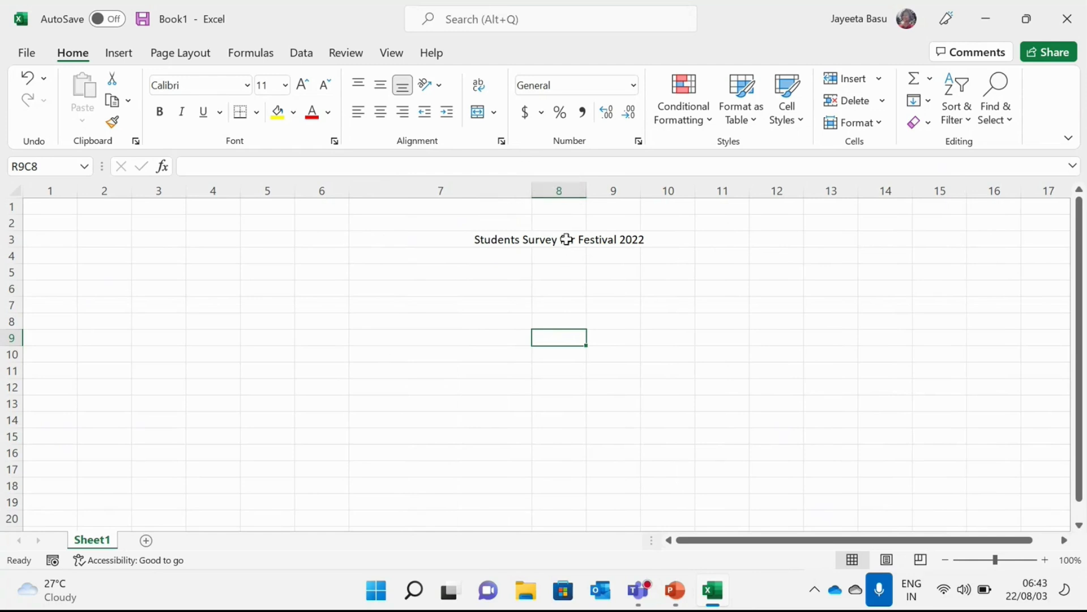
pyautogui.hotkey('ctrl', 'z')
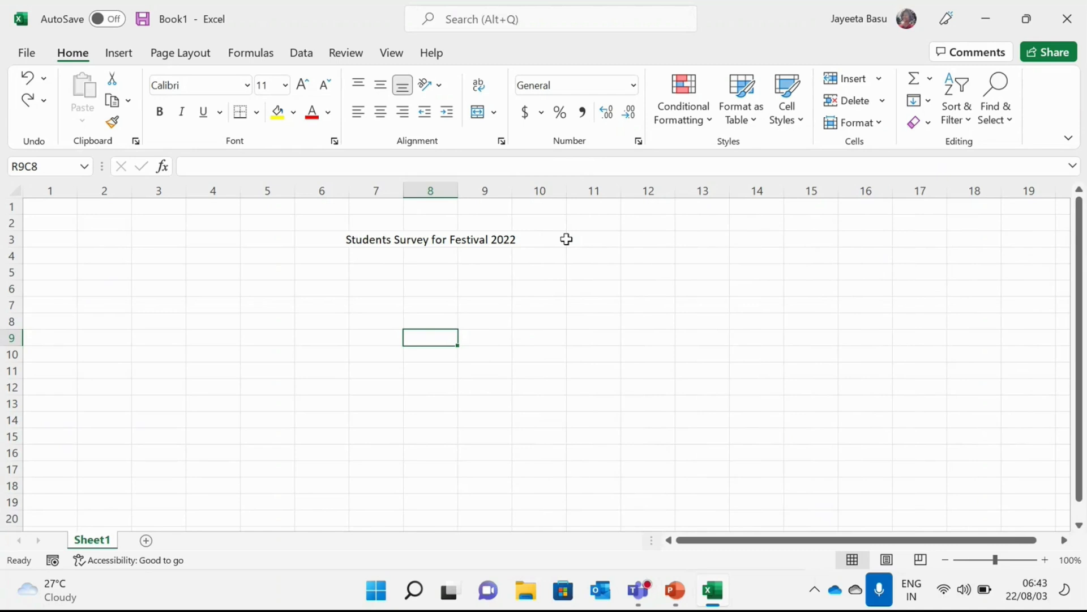
# Step: Try the Merge Cells option on the title's cells R3C7 through R3C9, and undo the merge
pyautogui.click(467, 245)
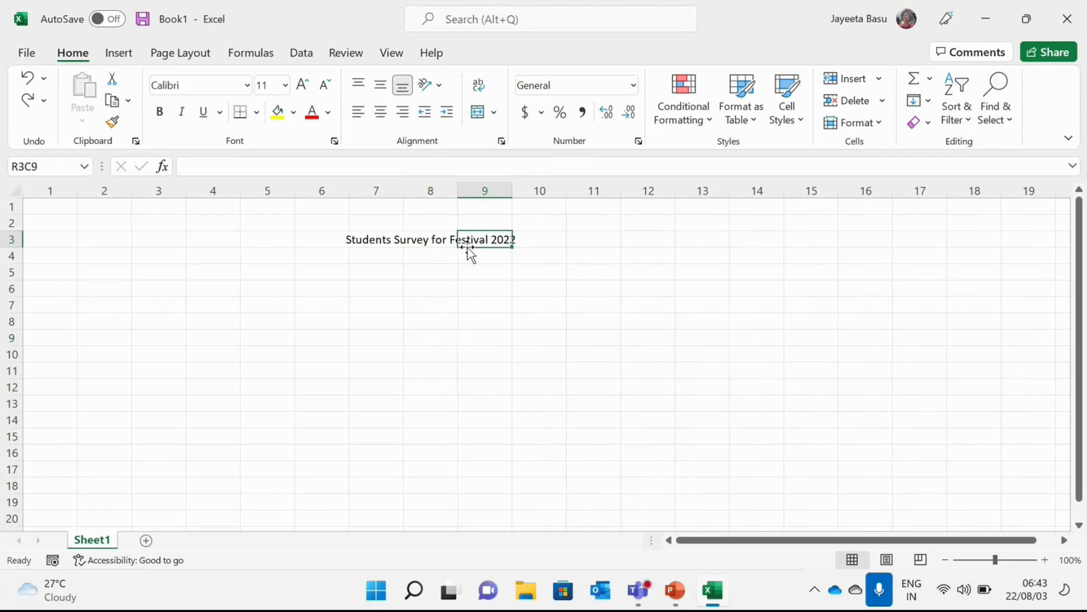
pyautogui.click(361, 238)
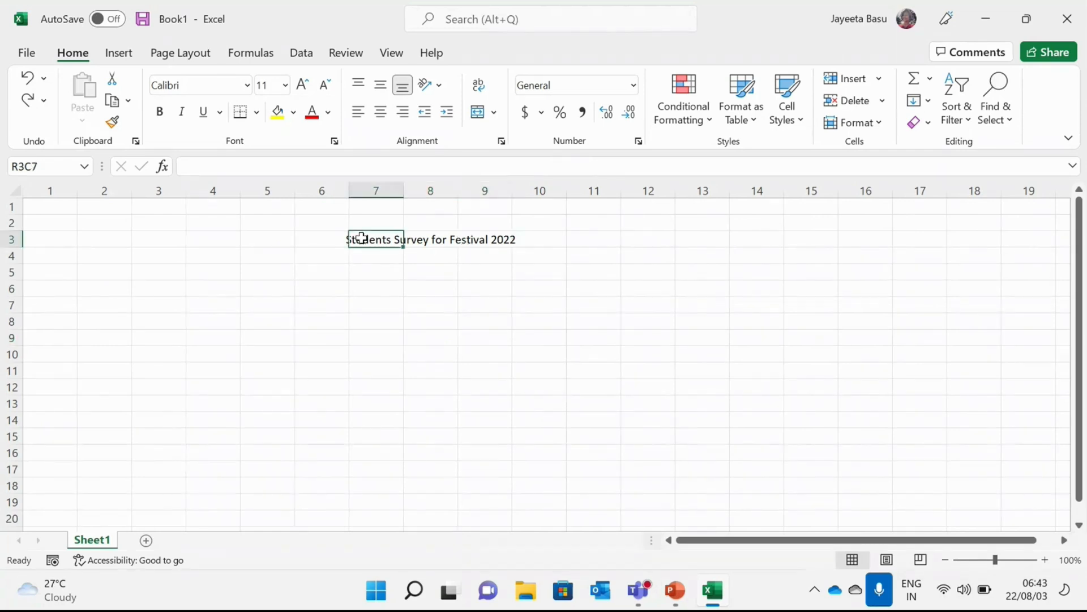
pyautogui.click(496, 113)
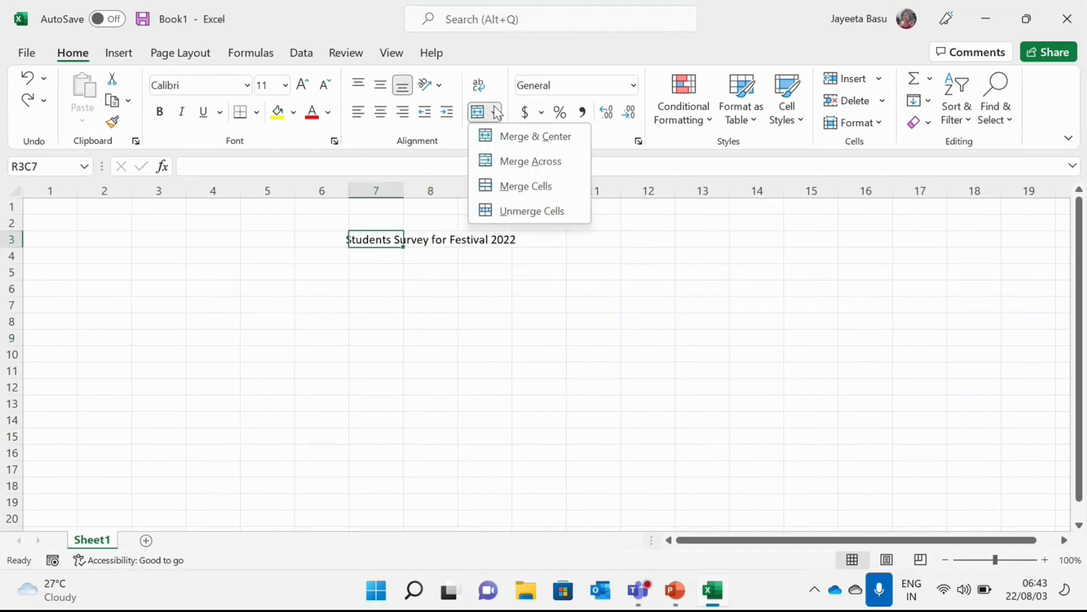
pyautogui.click(358, 271)
pyautogui.moveTo(374, 240); pyautogui.dragTo(485, 238)
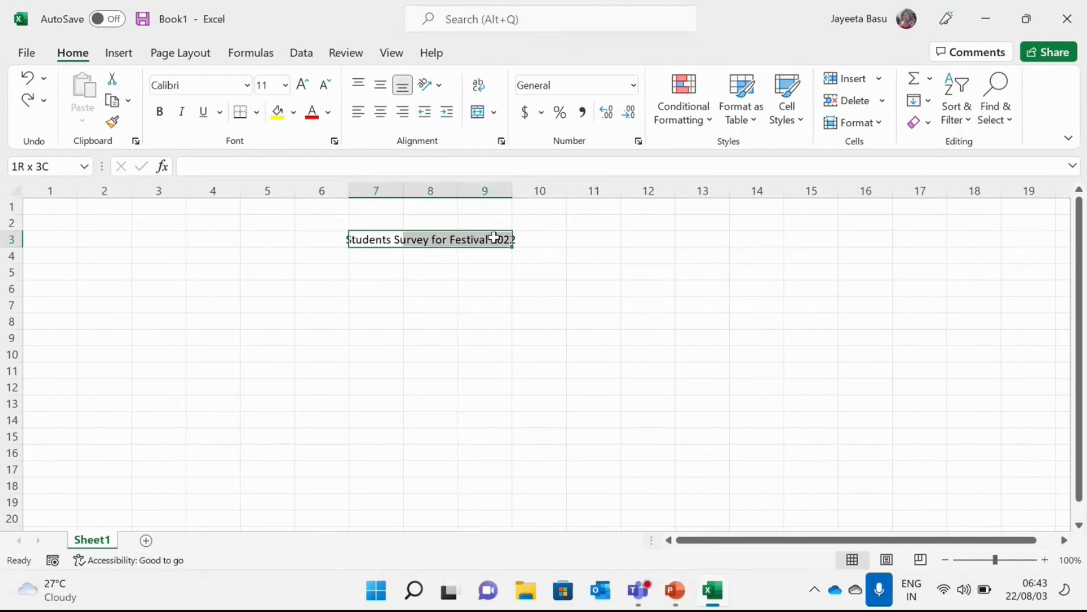
pyautogui.click(494, 113)
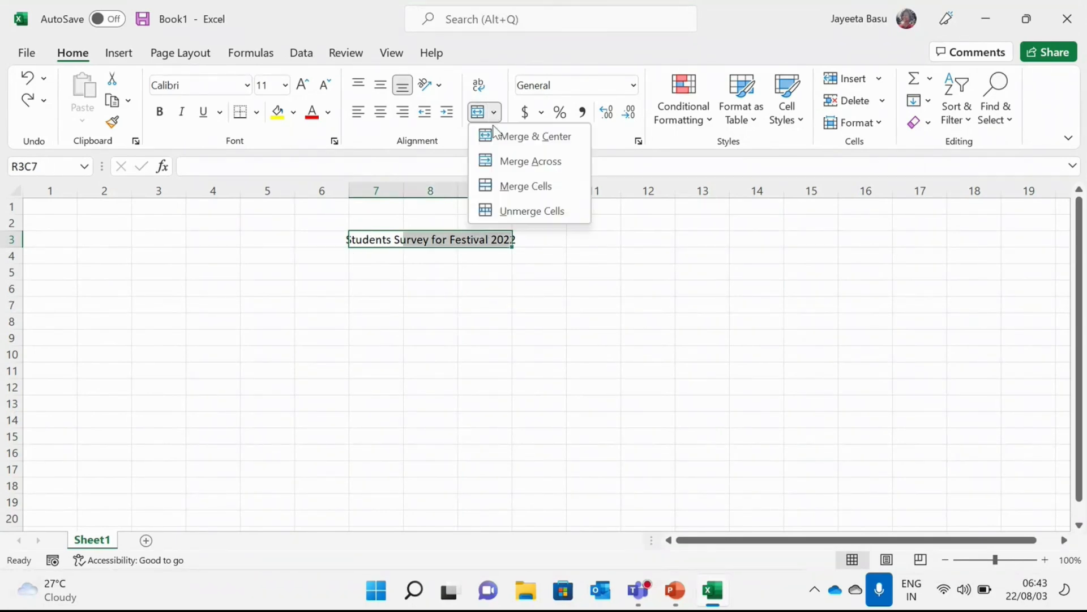
pyautogui.click(503, 187)
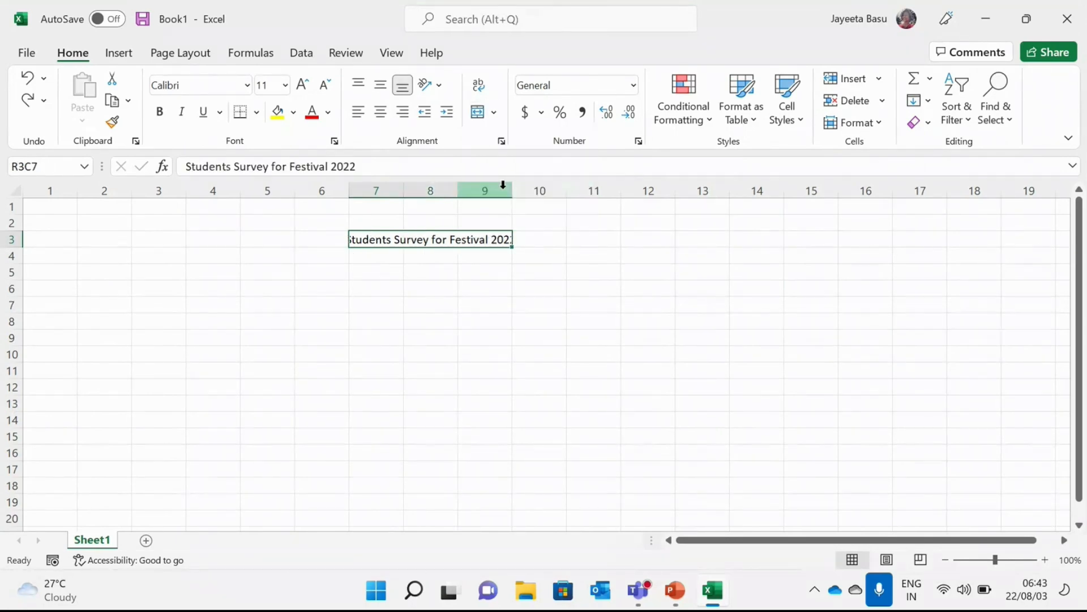
pyautogui.click(517, 300)
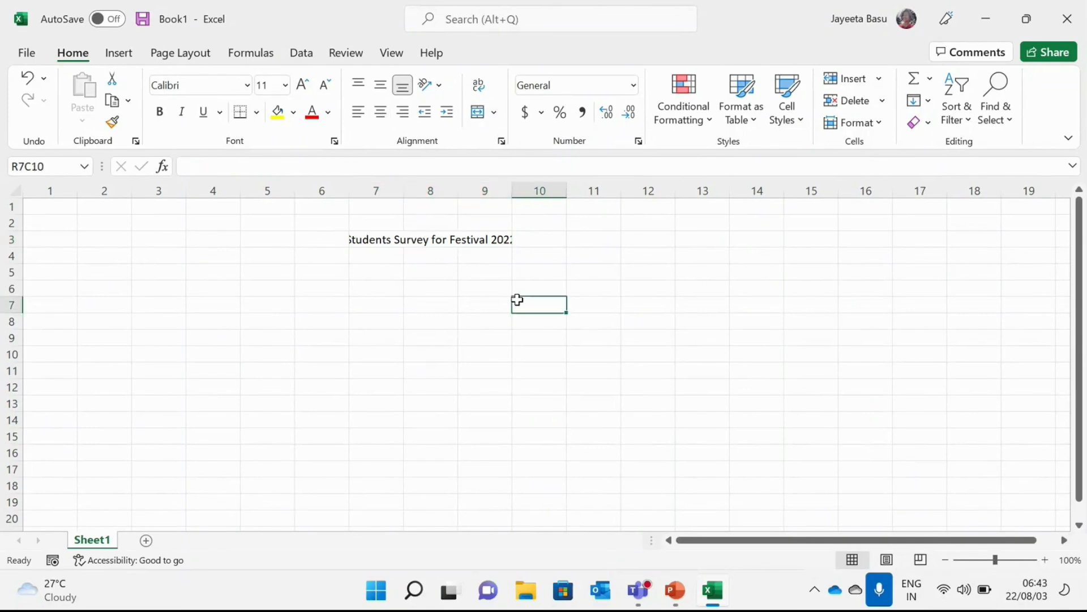
pyautogui.click(418, 248)
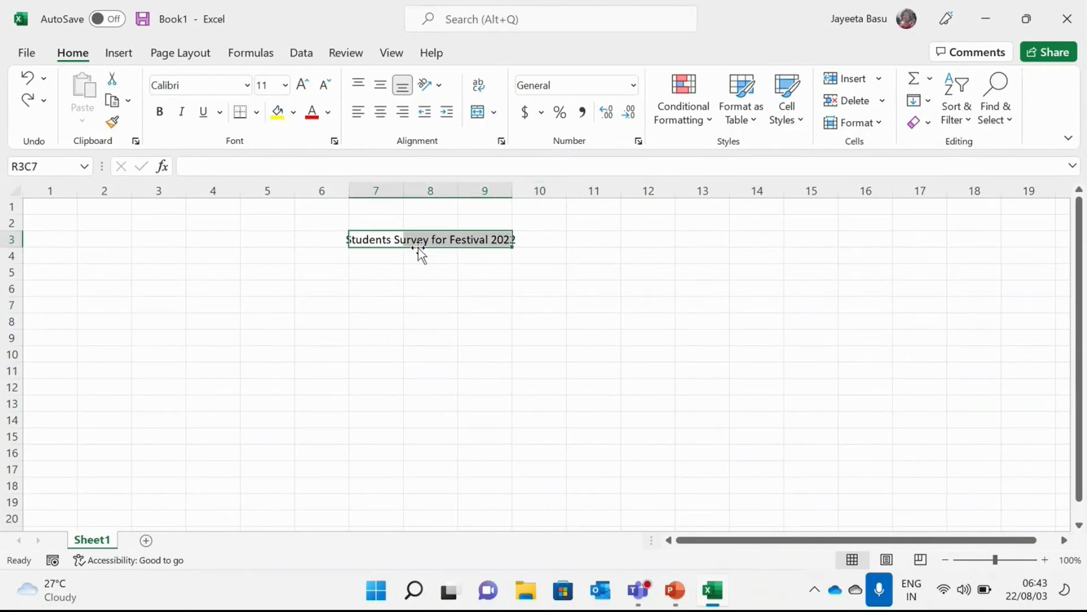
pyautogui.click(410, 304)
# Step: Try the Merge Cells option on the wider range R3C7 through R3C10, and undo the merge
pyautogui.click(376, 252)
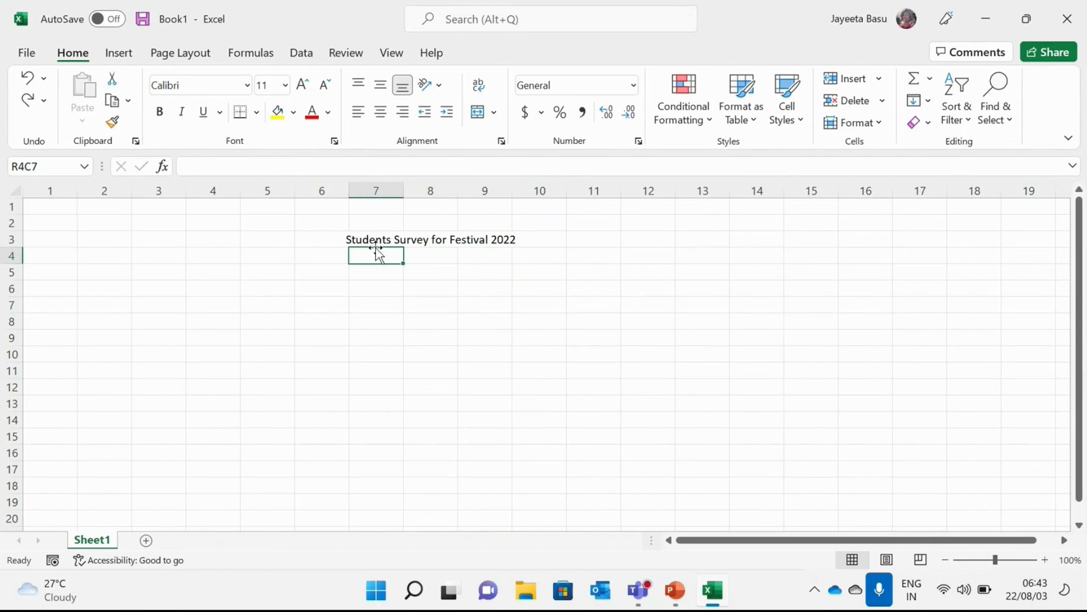
pyautogui.click(376, 244)
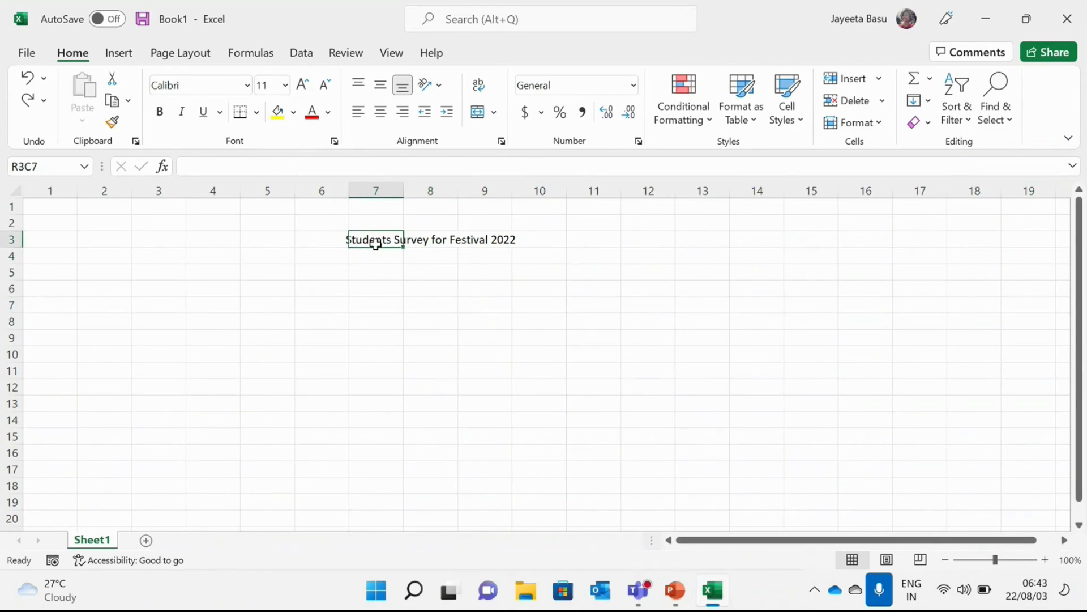
pyautogui.moveTo(376, 244); pyautogui.dragTo(521, 237)
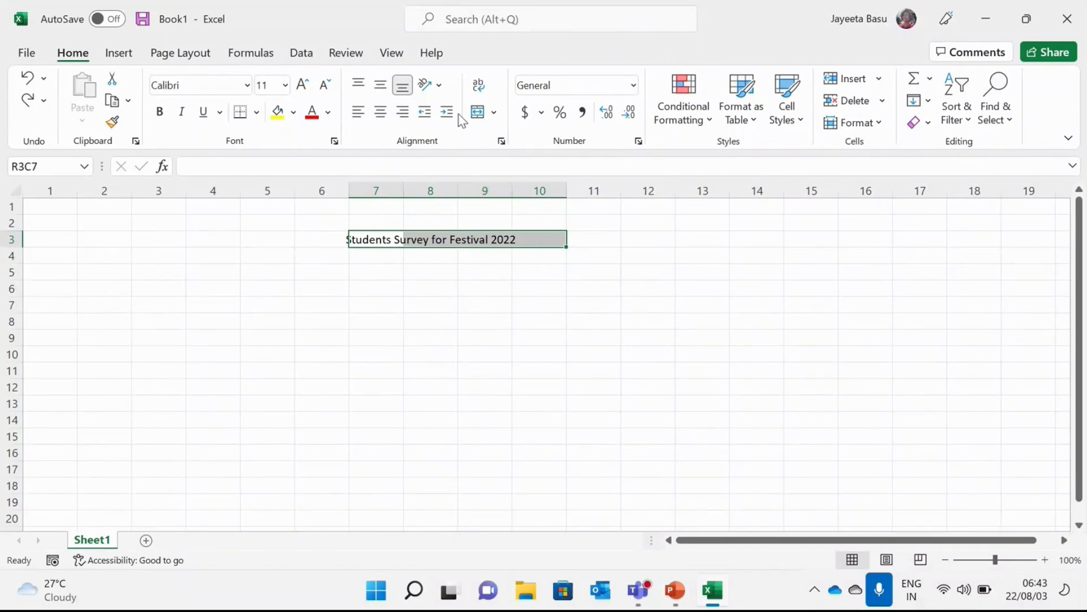
pyautogui.click(493, 116)
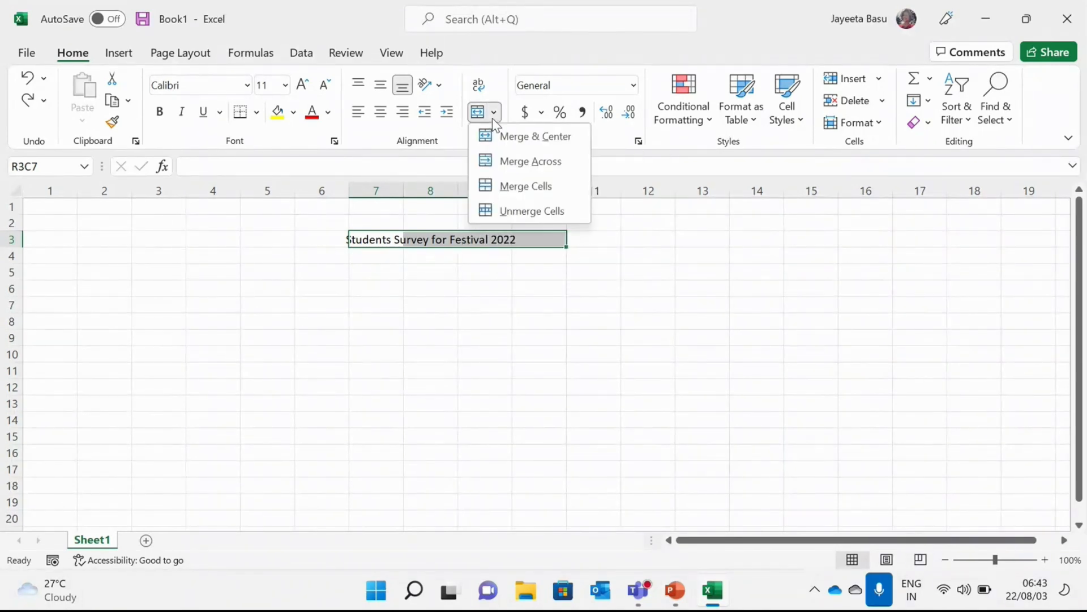
pyautogui.click(492, 186)
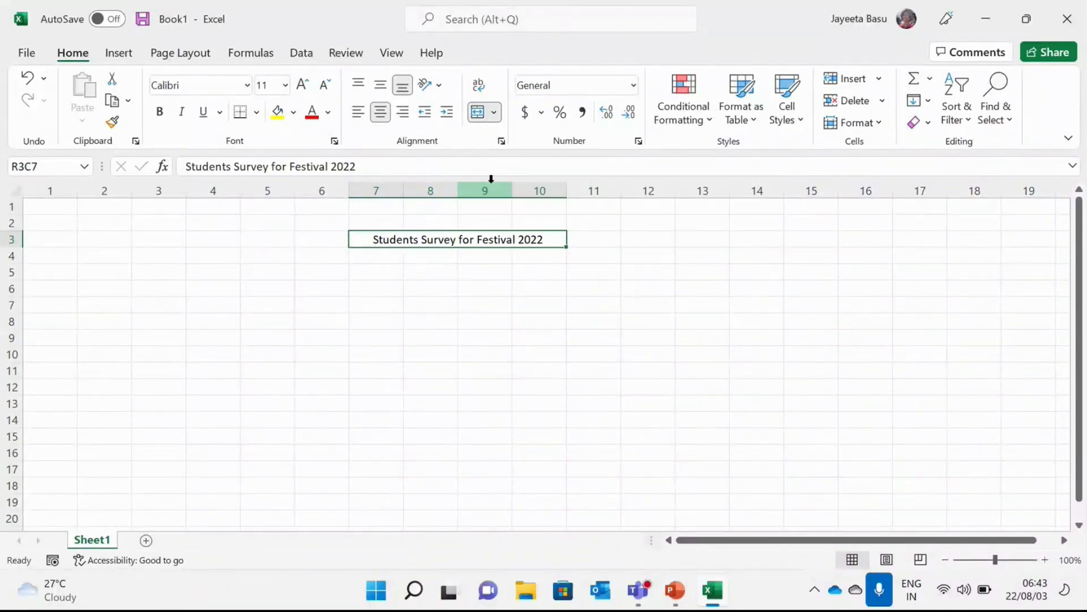
pyautogui.click(549, 323)
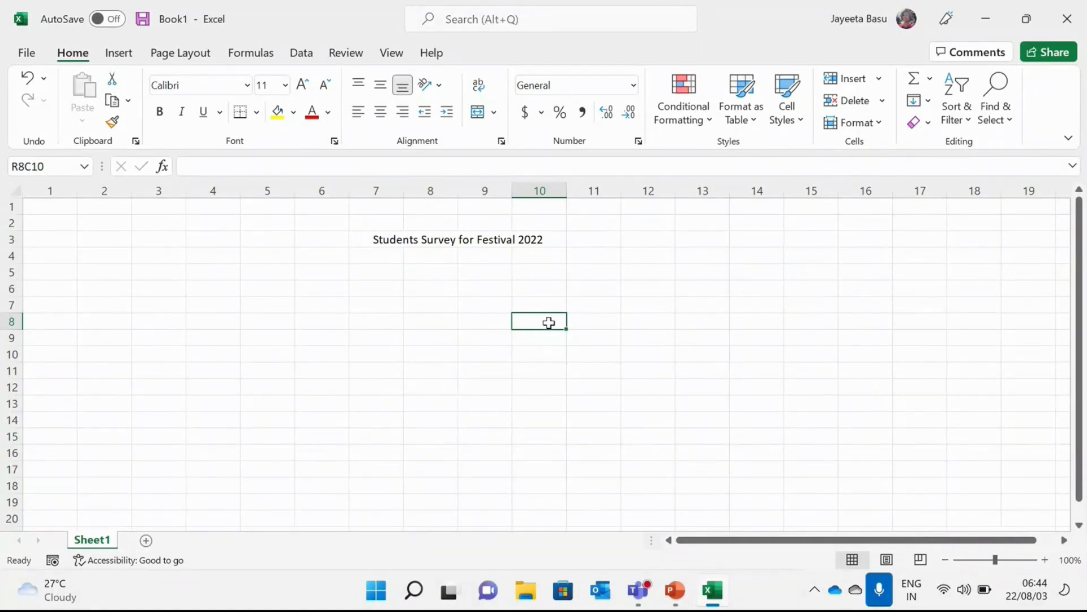
pyautogui.hotkey('ctrl', 'z')
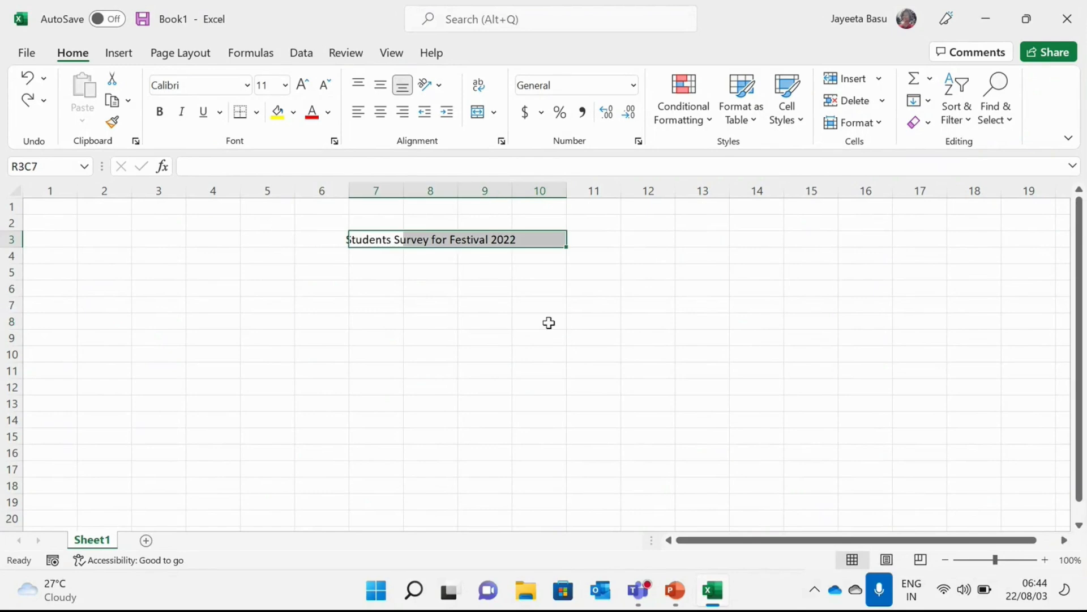
pyautogui.click(423, 307)
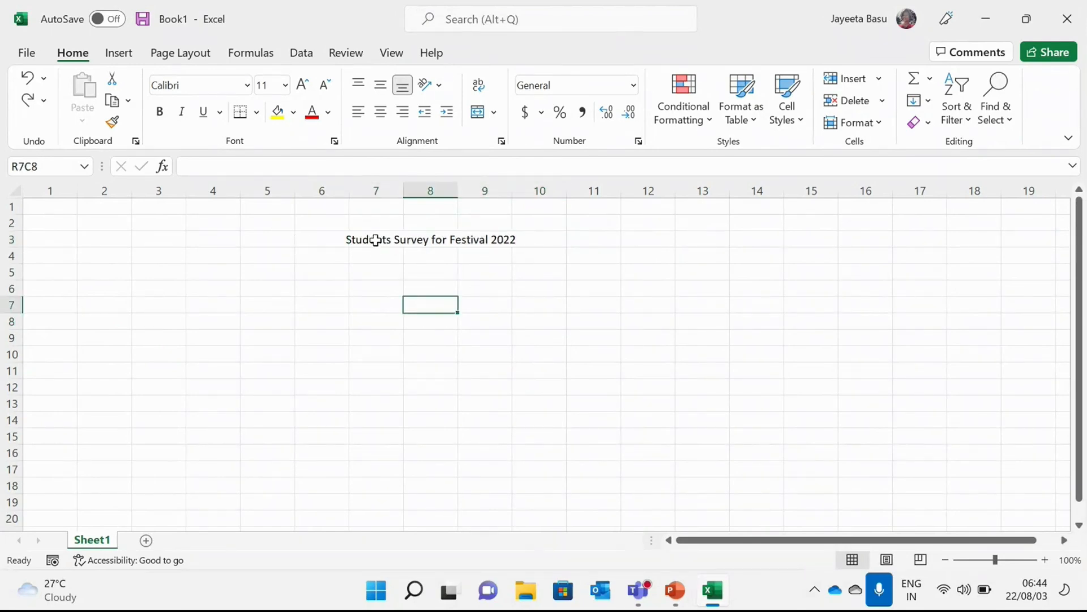
# Step: Select R3C7 through R3C10 and widen column 7 to about three times its width
pyautogui.moveTo(375, 240); pyautogui.dragTo(524, 234)
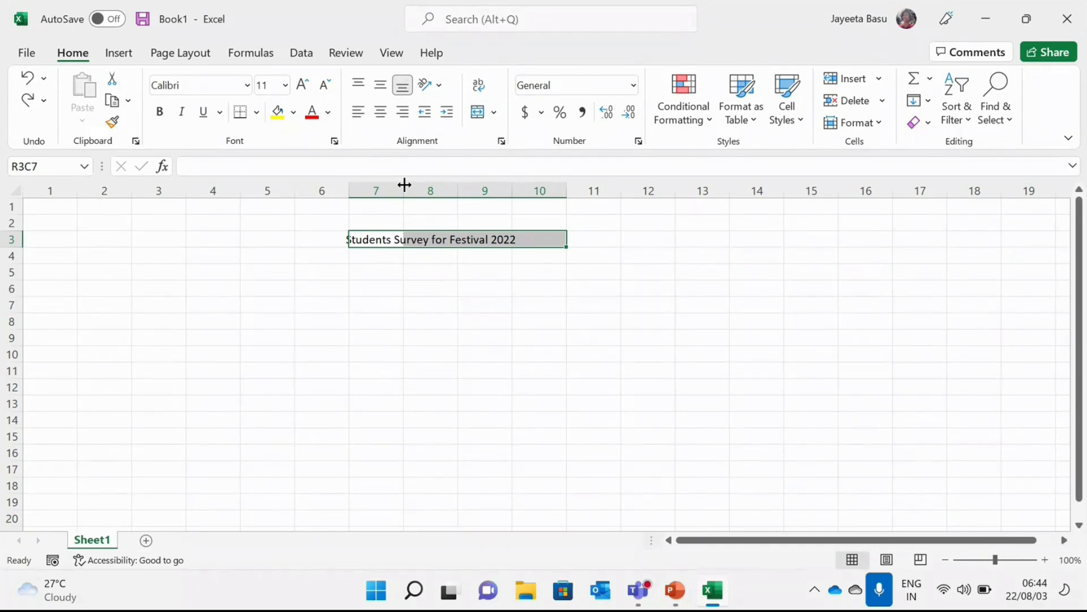
pyautogui.moveTo(404, 185); pyautogui.dragTo(522, 210)
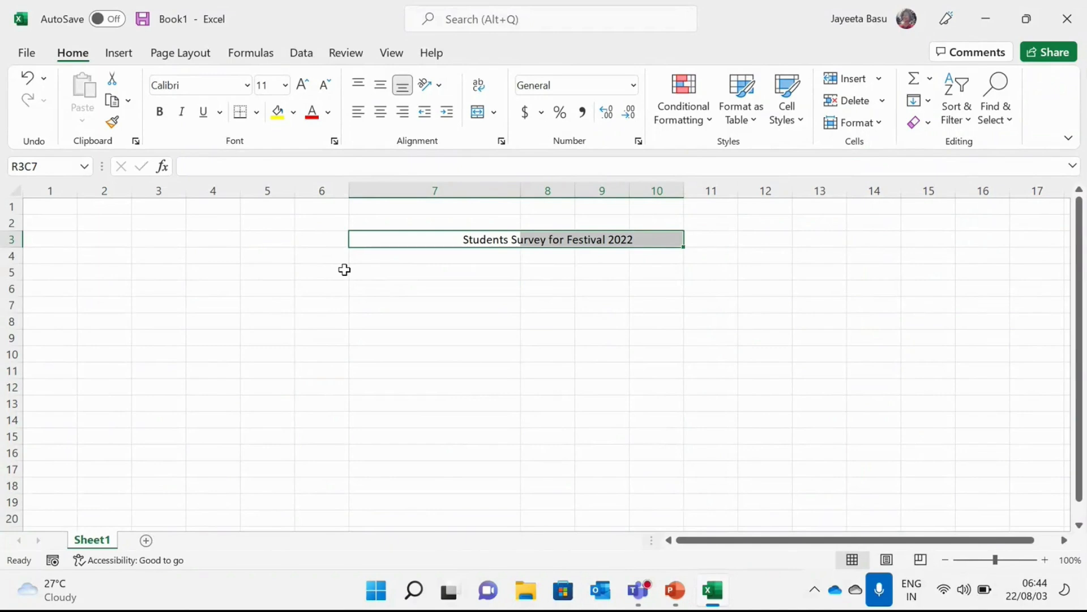
# Step: Try left and top alignment on the selected title cells, and undo both alignment changes
pyautogui.click(365, 113)
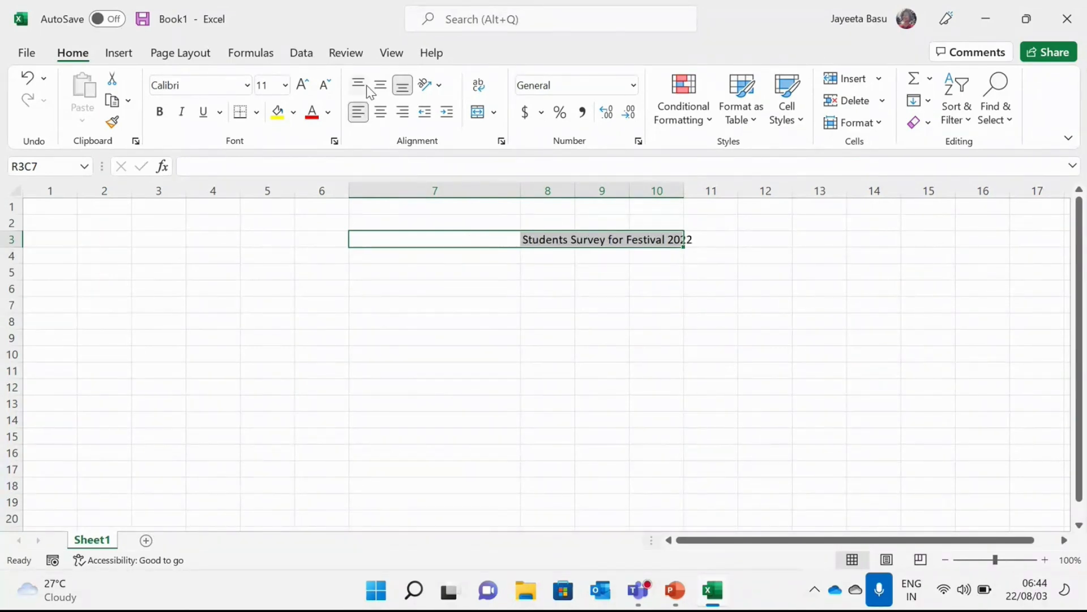
pyautogui.click(362, 85)
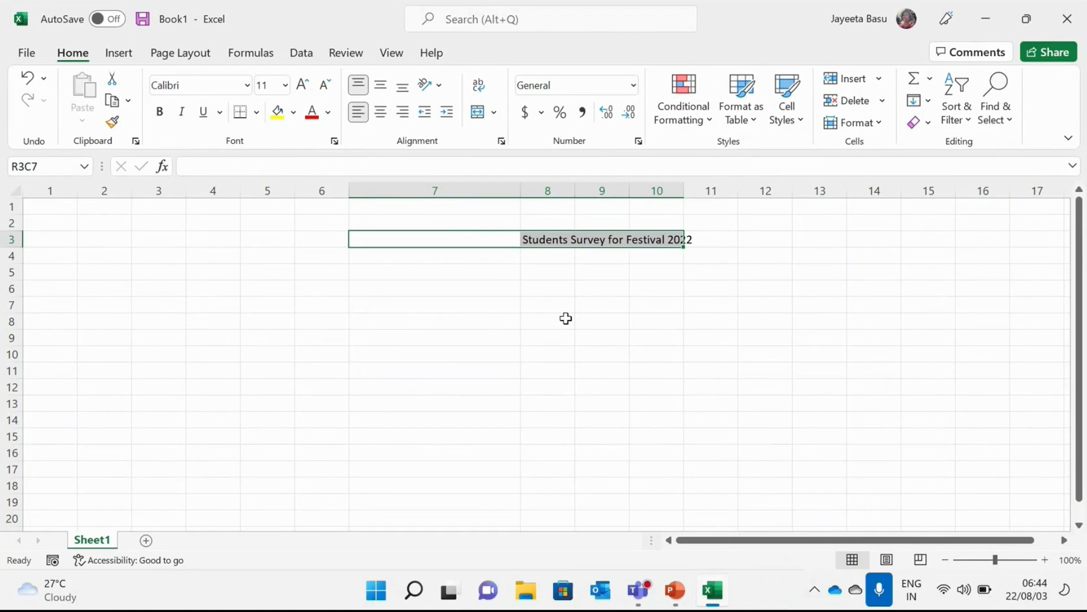
pyautogui.hotkey('ctrl', 'z')
pyautogui.hotkey('ctrl', 'z')
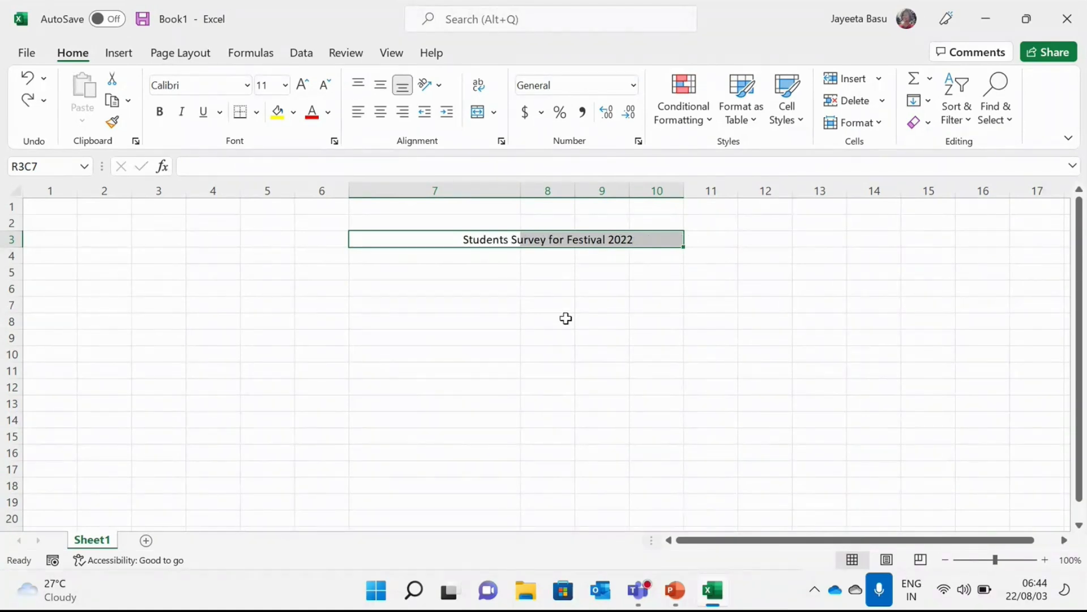
# Step: Narrow column 7 to slightly wider than its neighbouring columns and select cell R3C7
pyautogui.click(479, 316)
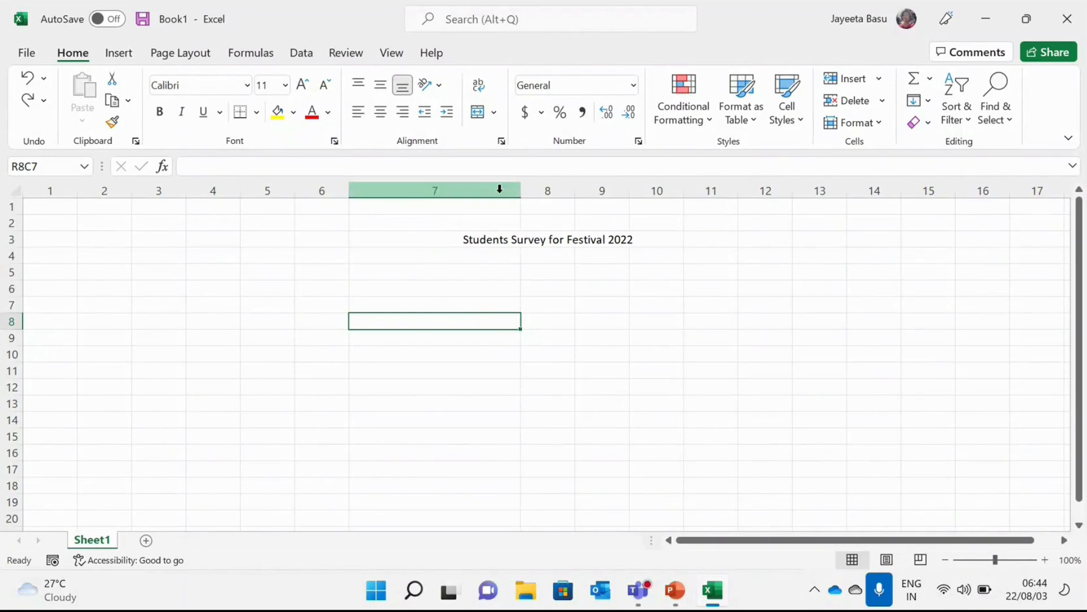
pyautogui.moveTo(520, 195); pyautogui.dragTo(410, 194)
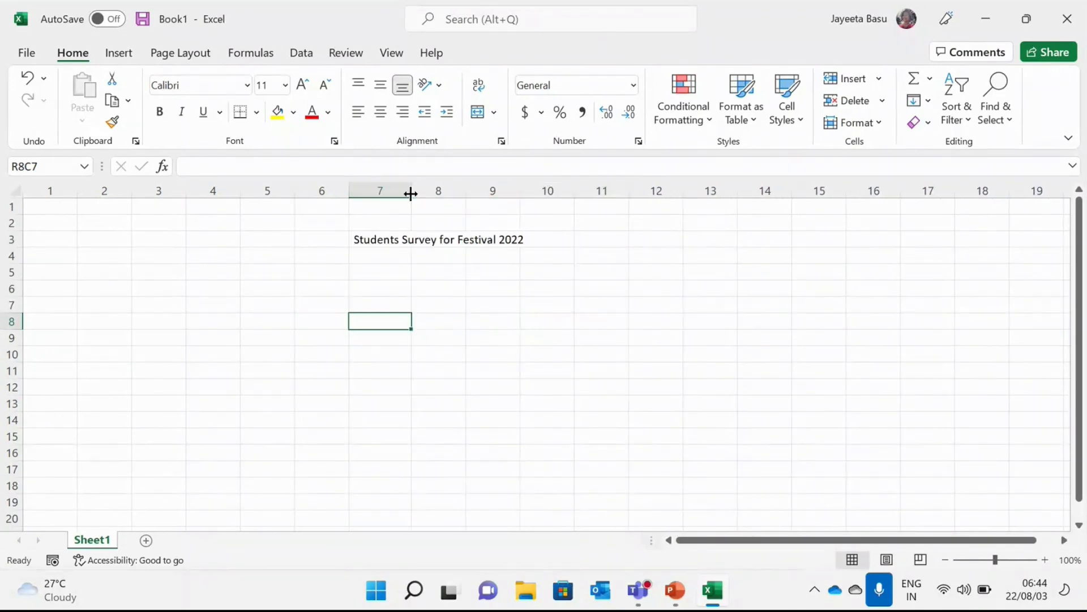
pyautogui.click(398, 284)
pyautogui.click(367, 242)
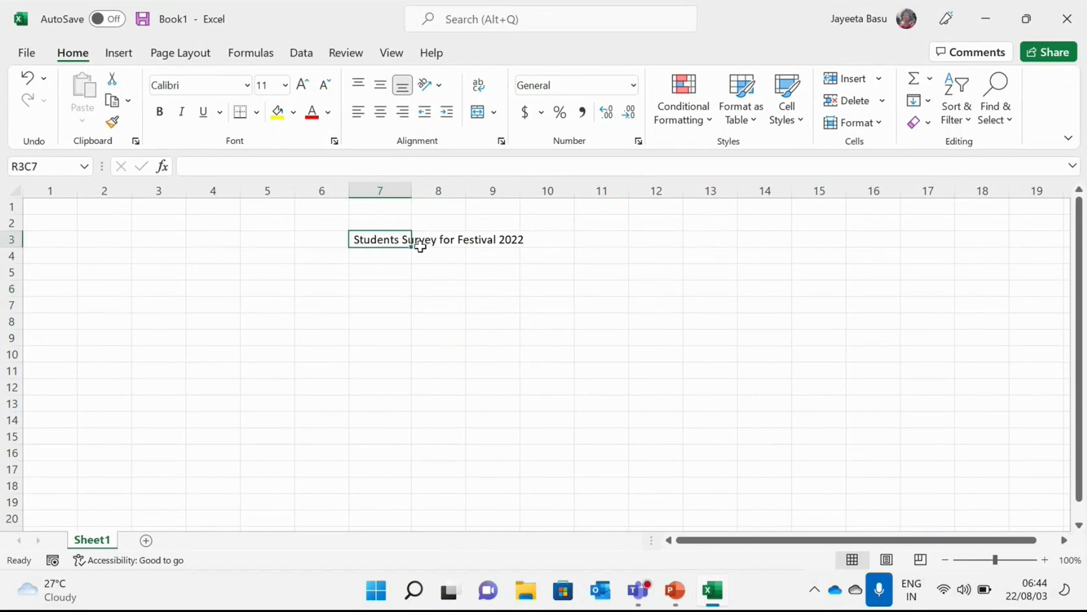
# Step: Merge and center the title "Students Survey for Festival 2022" across cells R3C7 through R3C10
pyautogui.moveTo(419, 245); pyautogui.dragTo(531, 250)
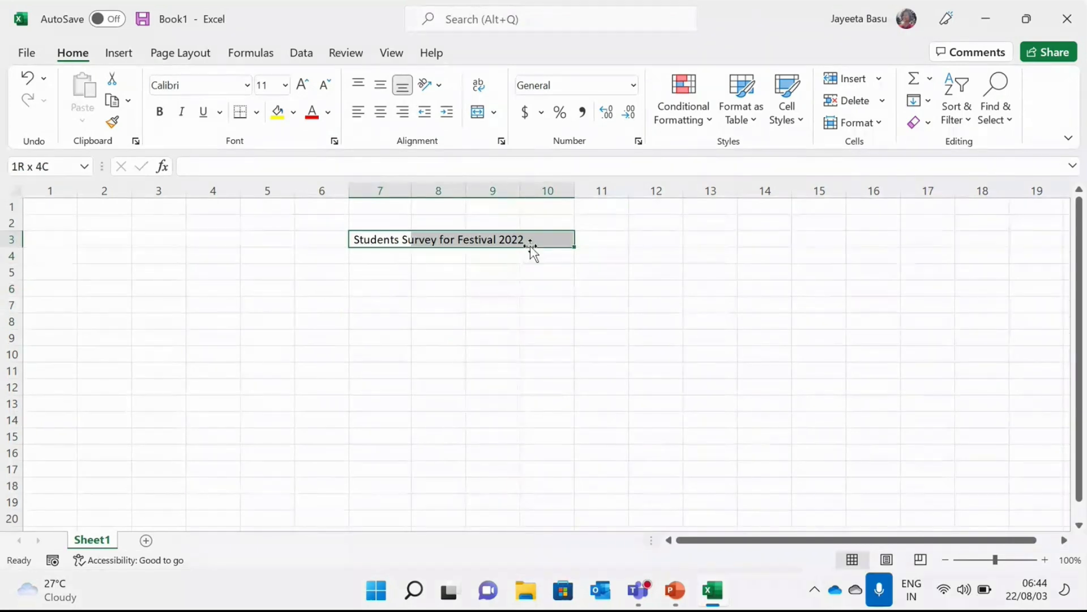
pyautogui.click(494, 112)
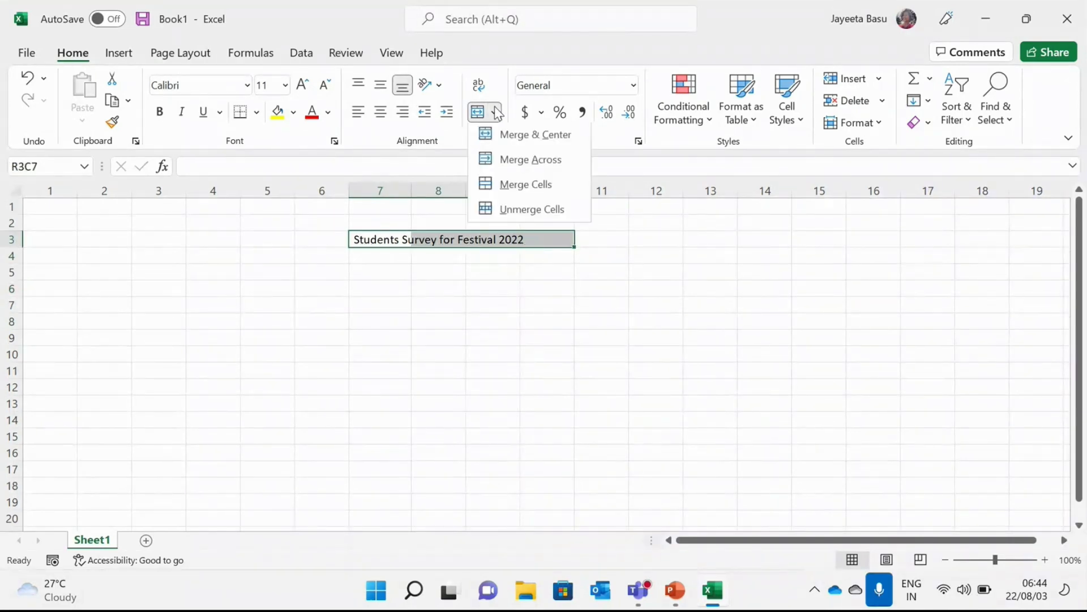
pyautogui.click(508, 188)
pyautogui.click(512, 366)
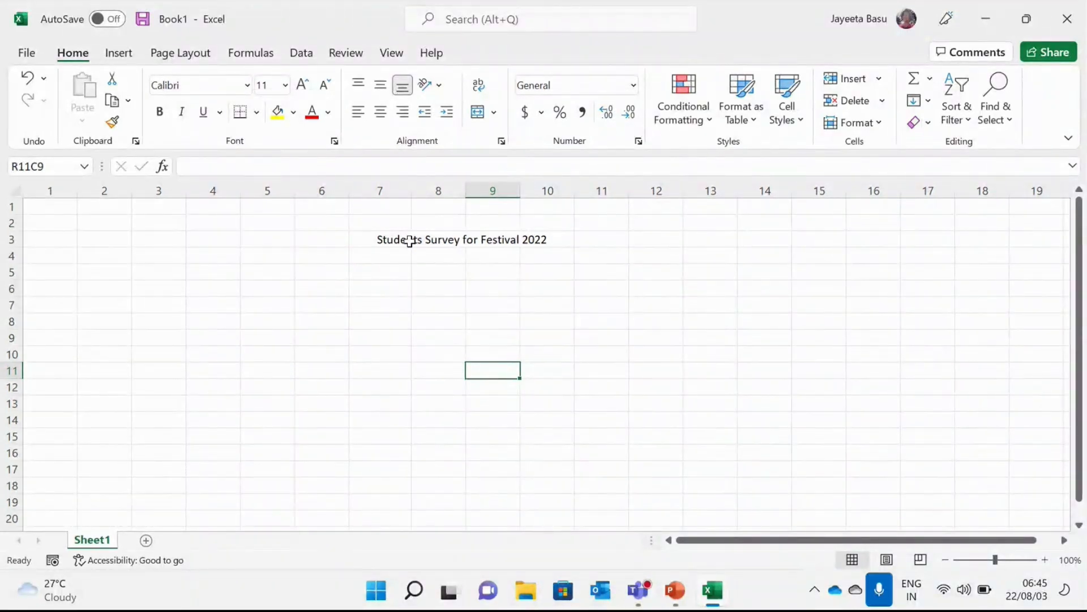
pyautogui.click(407, 243)
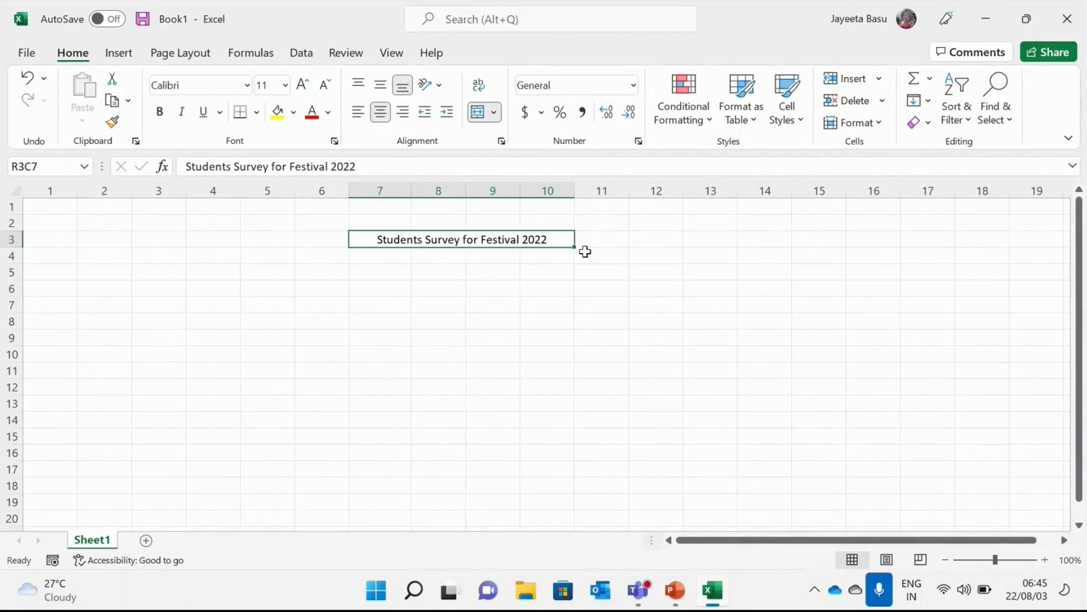
# Step: Enter the column headings "Serial No." in R6C1 and "Name" in R6C2
pyautogui.click(73, 286)
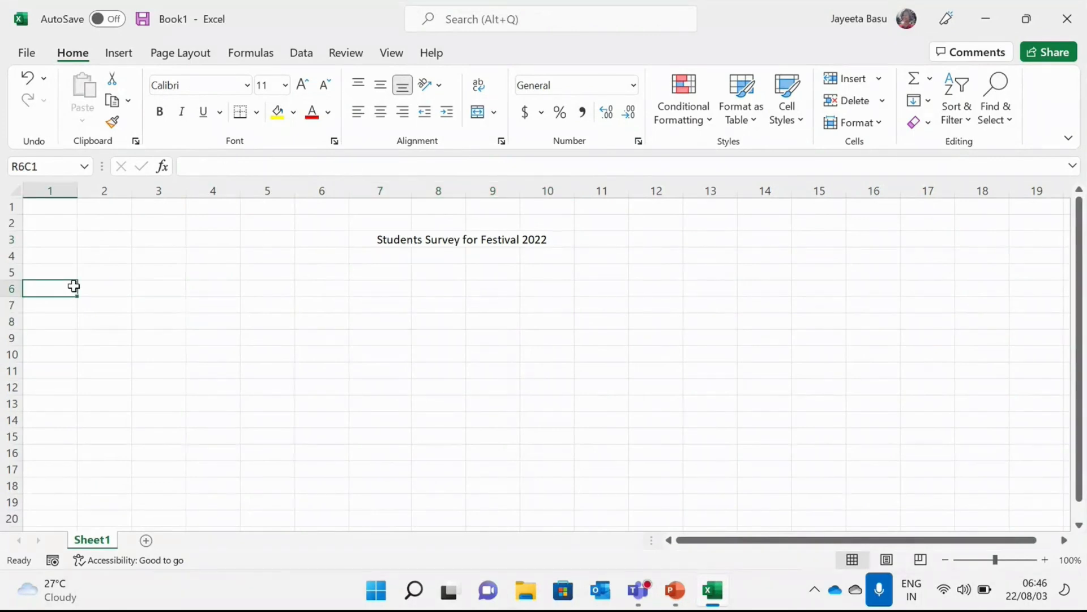
pyautogui.write('Seri')
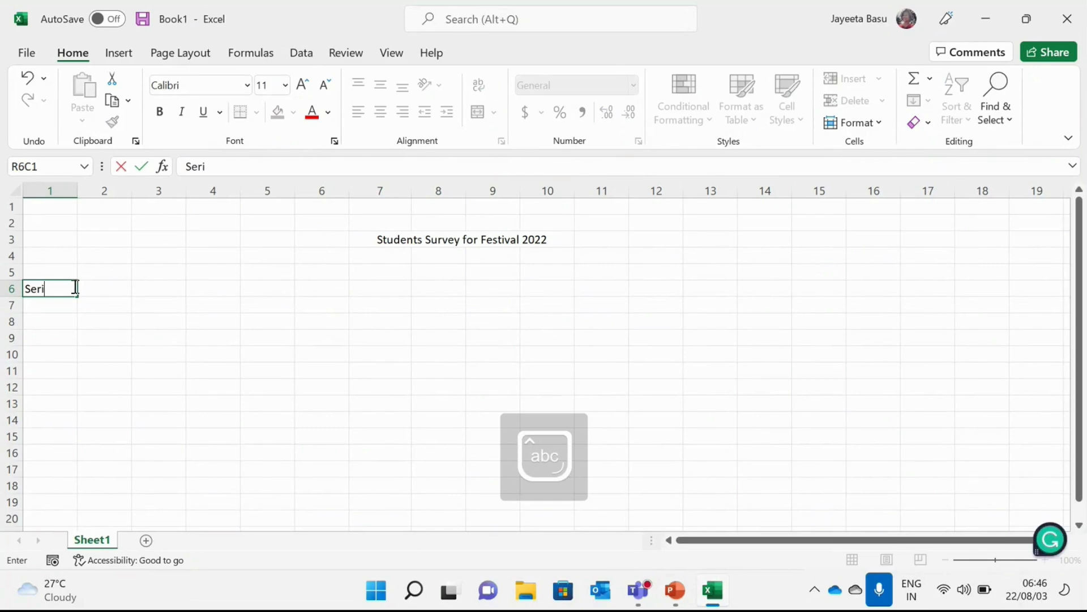
pyautogui.write('al No.')
pyautogui.press('Tab')
pyautogui.write('Name')
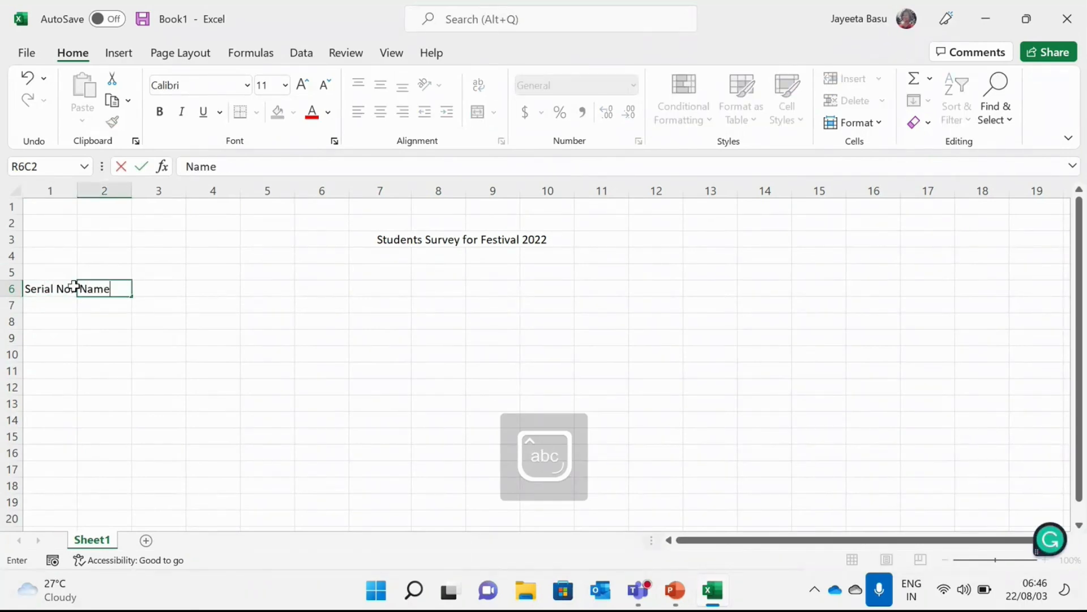
pyautogui.press('Tab')
# Step: Enter the column headings "Class" in R6C3 and "Roll No." in R6C4
pyautogui.press('capslock')
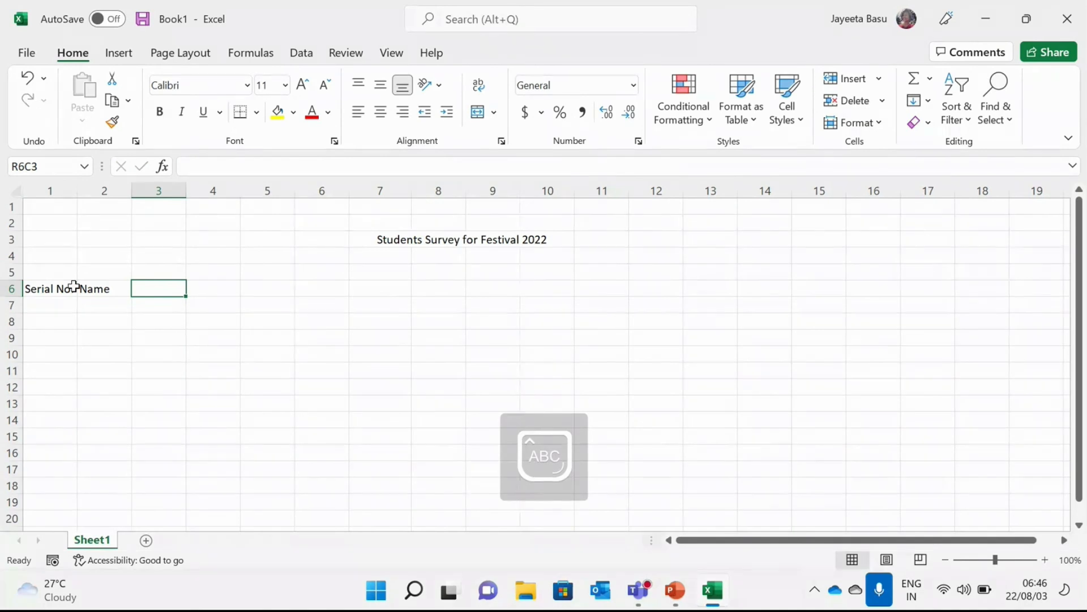
pyautogui.write('C')
pyautogui.press('capslock')
pyautogui.write('lass')
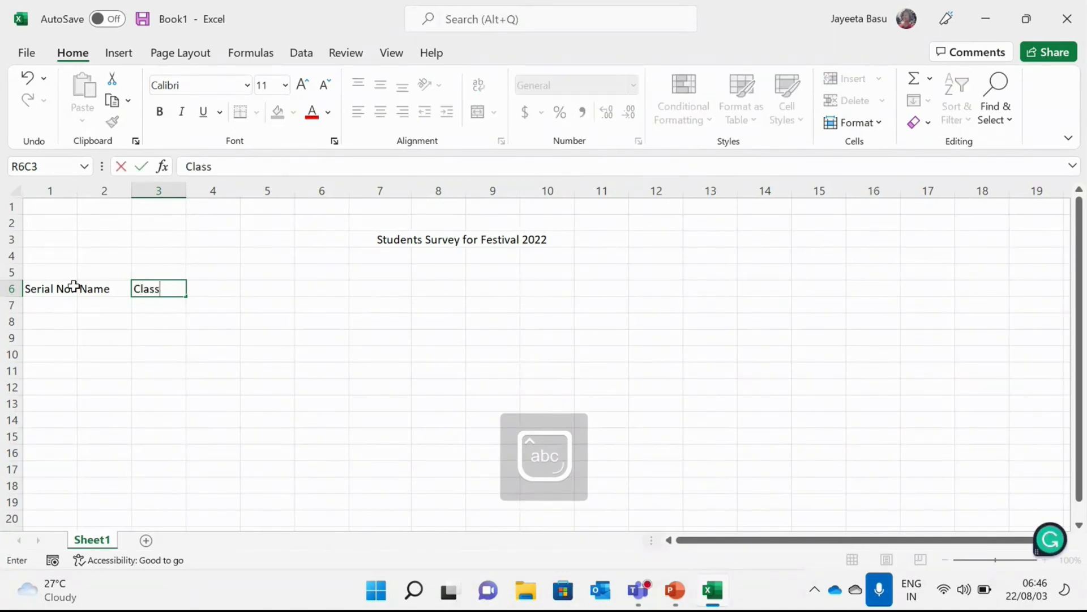
pyautogui.press('Tab')
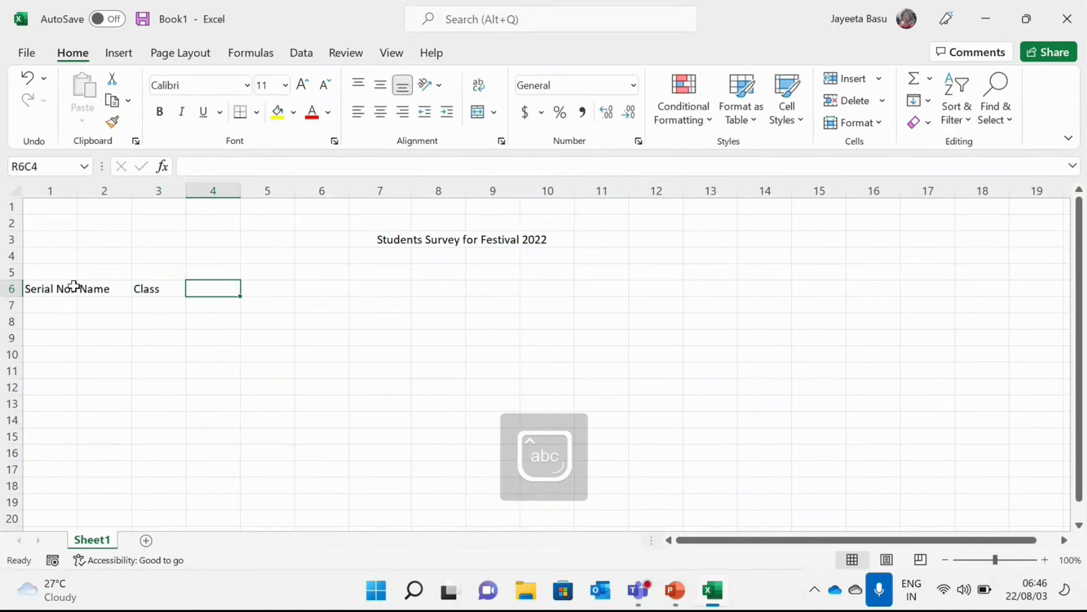
pyautogui.write('Roll')
pyautogui.press('capslock')
pyautogui.write('N')
pyautogui.press('capslock')
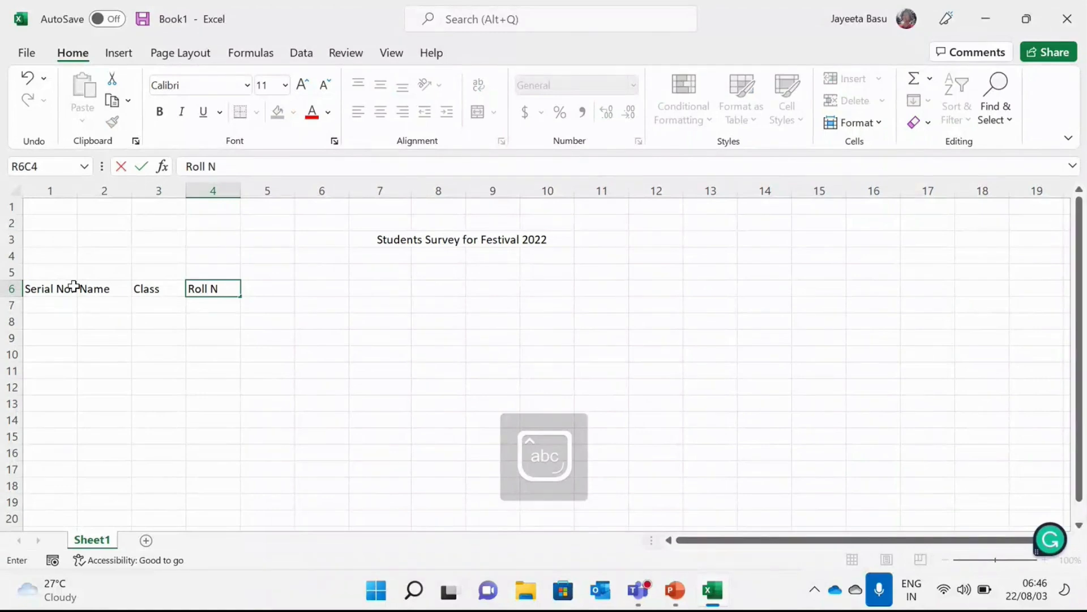
pyautogui.write('o.')
pyautogui.press('Tab')
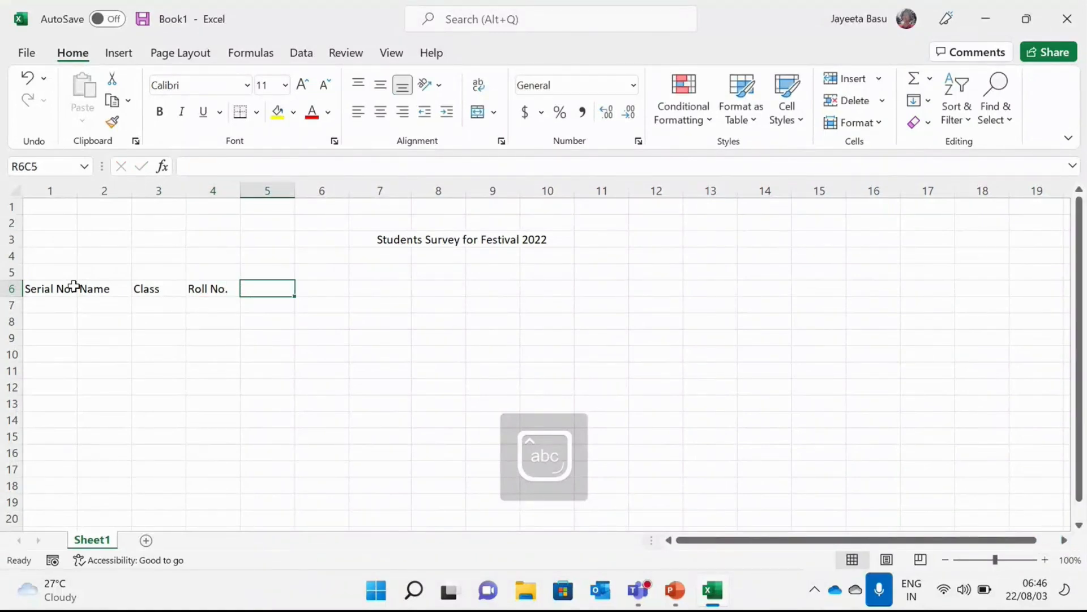
# Step: Enter the column headings "Address" in R6C5 and "Phone No" in R6C6
pyautogui.write('Address')
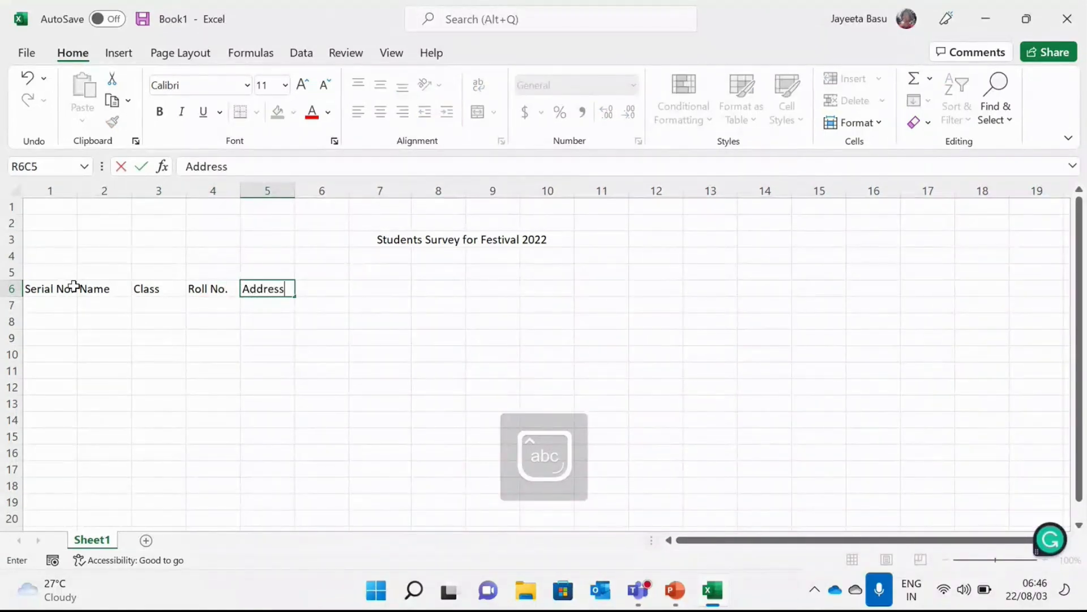
pyautogui.press('Tab')
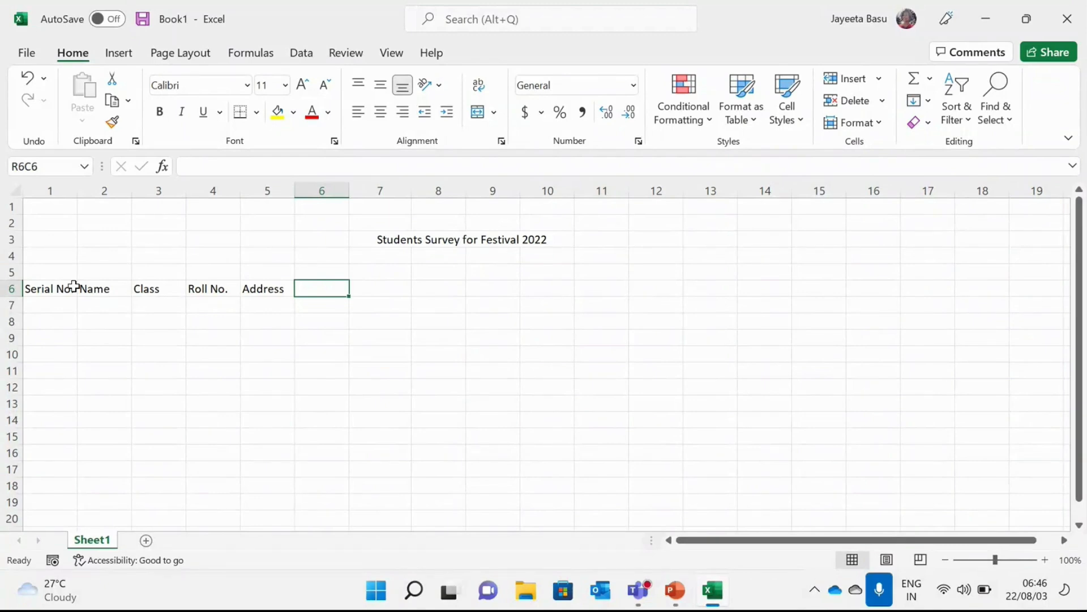
pyautogui.press('capslock')
pyautogui.write('A')
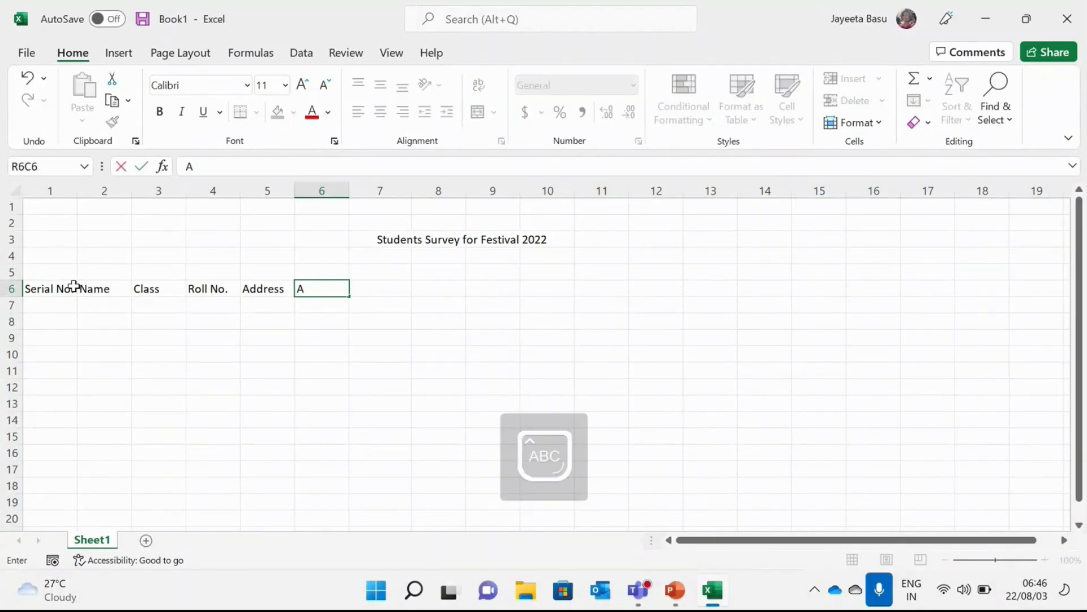
pyautogui.press('BackSpace')
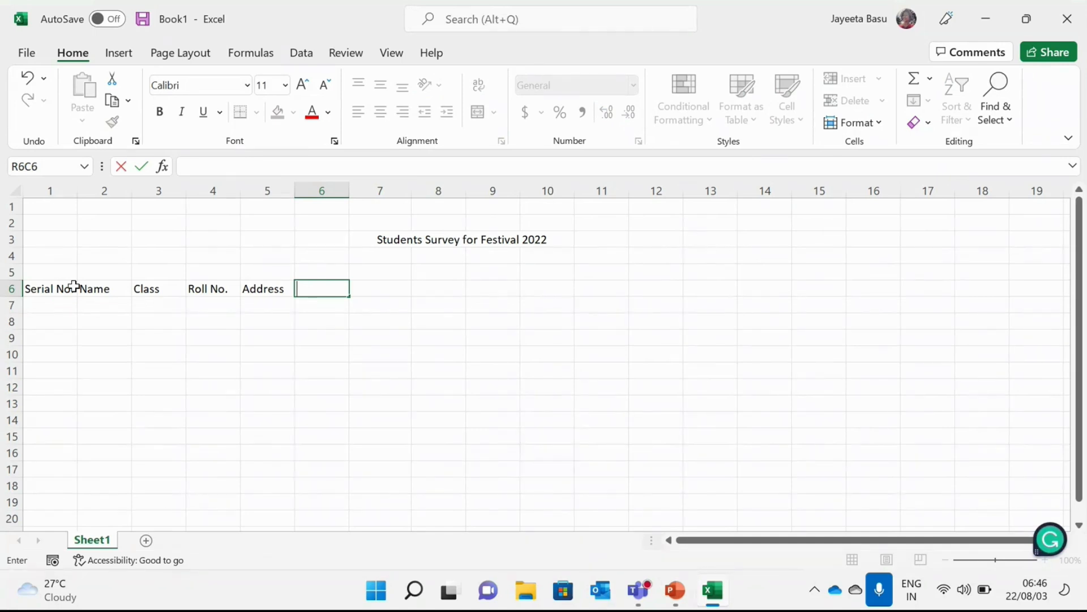
pyautogui.write('P')
pyautogui.press('capslock')
pyautogui.write('hone')
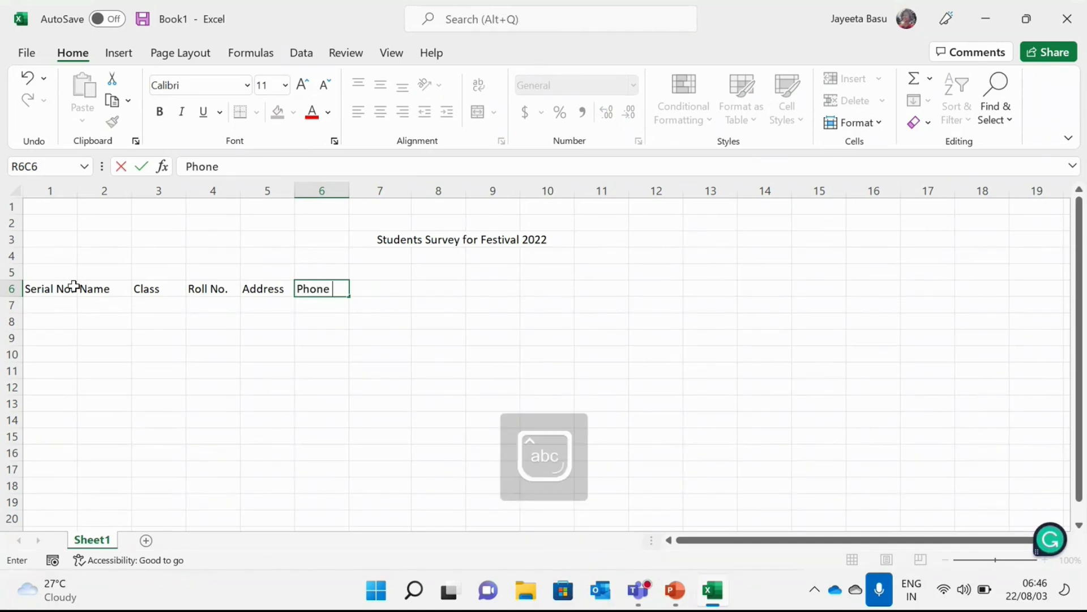
pyautogui.write(' No')
pyautogui.press('Up')
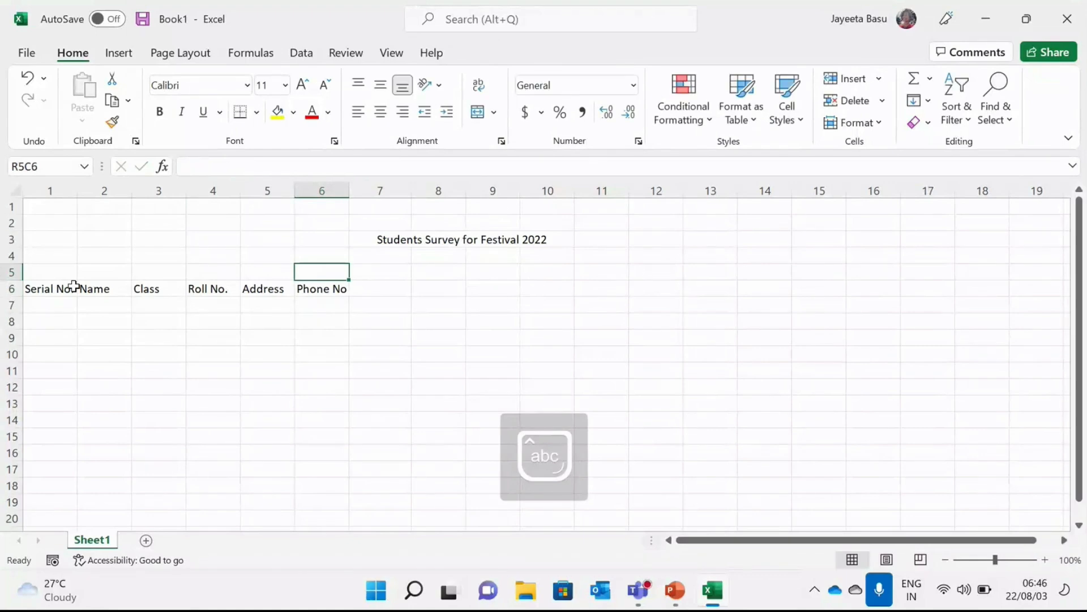
# Step: Enter the column heading "Email ID" in R6C7, beside the "Phone No" heading
pyautogui.press('Down')
pyautogui.press('Right')
pyautogui.press('capslock')
pyautogui.write('E')
pyautogui.press('capslock')
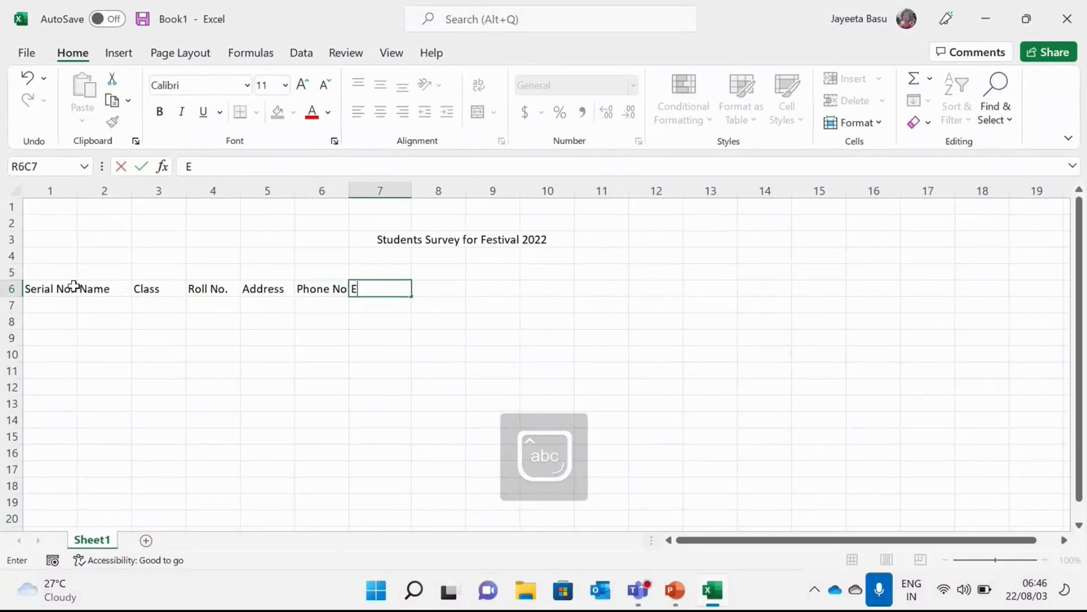
pyautogui.write('mail I')
pyautogui.press('capslock')
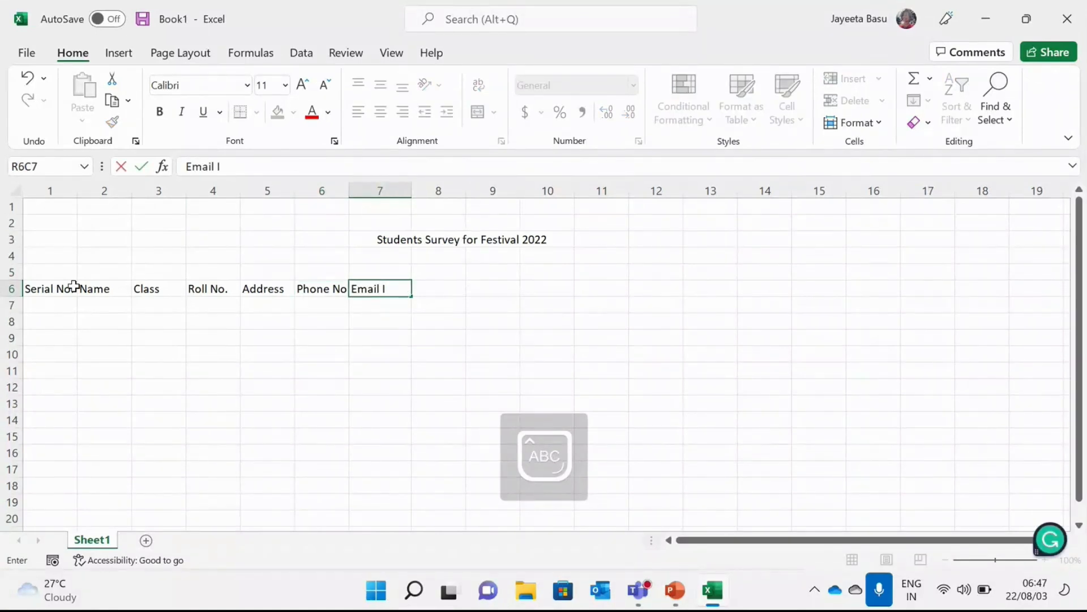
pyautogui.write('D')
pyautogui.click(211, 385)
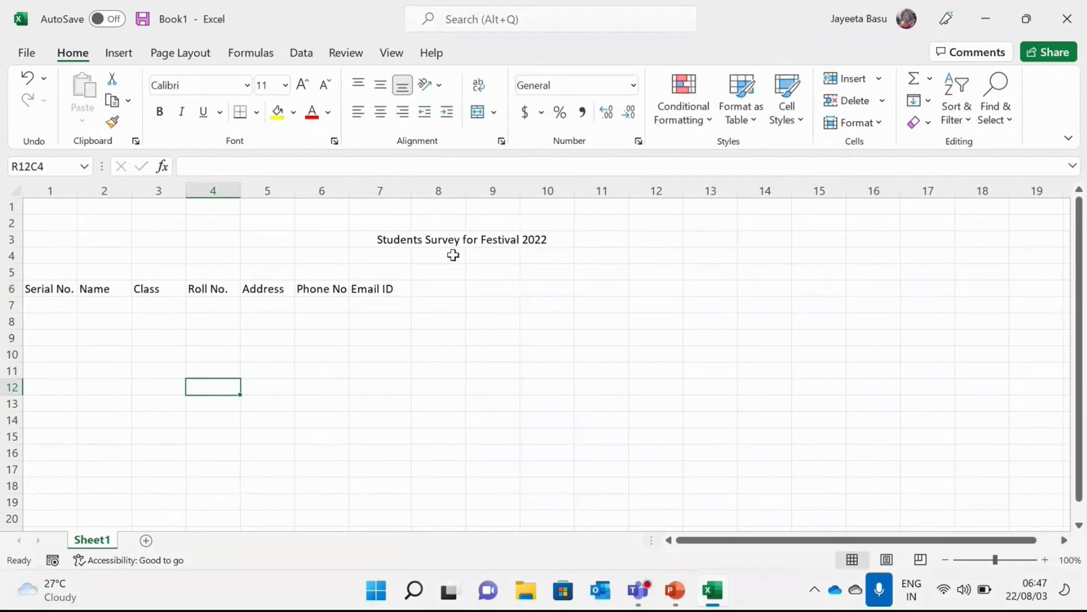
# Step: Try the Merge Cells option on the Address and Phone No headings in R6C5 and R6C6, accepting the loss of the second value
pyautogui.moveTo(332, 289)
pyautogui.mouseDown()
pyautogui.moveTo(375, 289)
pyautogui.moveTo(333, 287)
pyautogui.mouseUp()
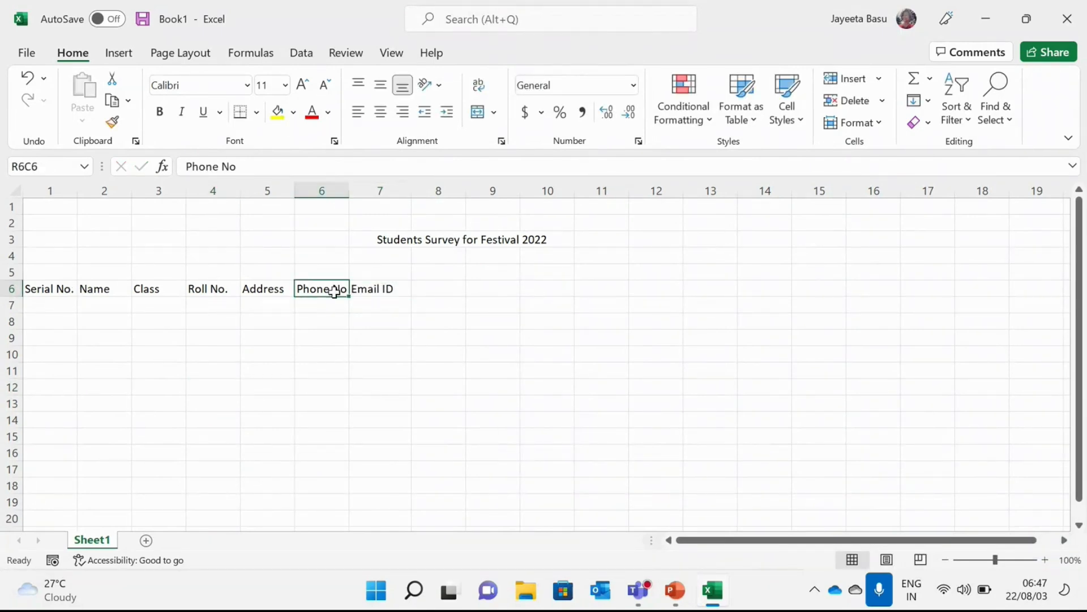
pyautogui.click(269, 290)
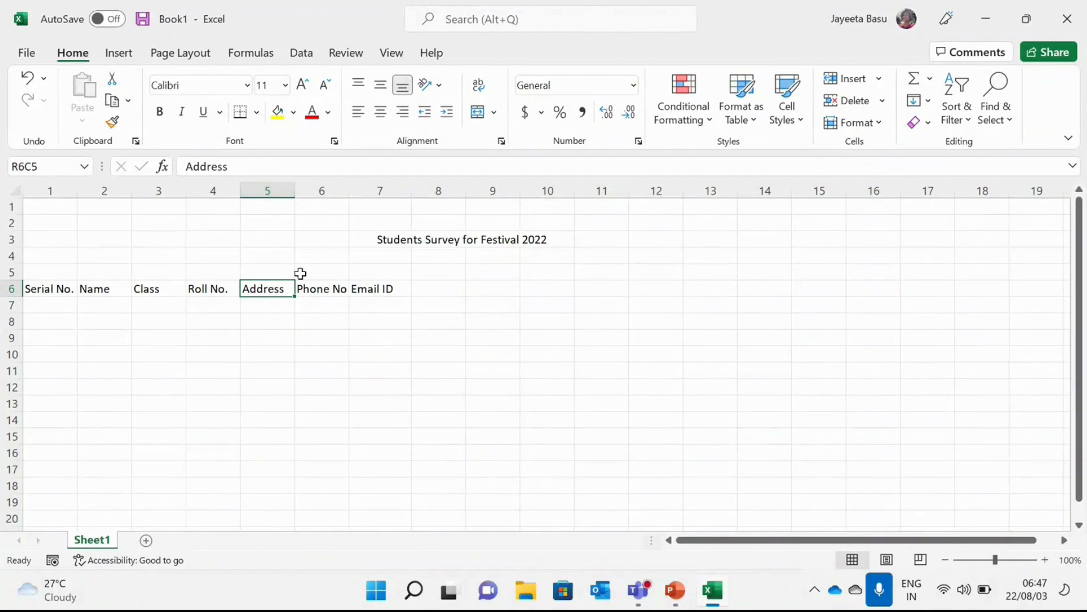
pyautogui.moveTo(282, 292); pyautogui.dragTo(315, 290)
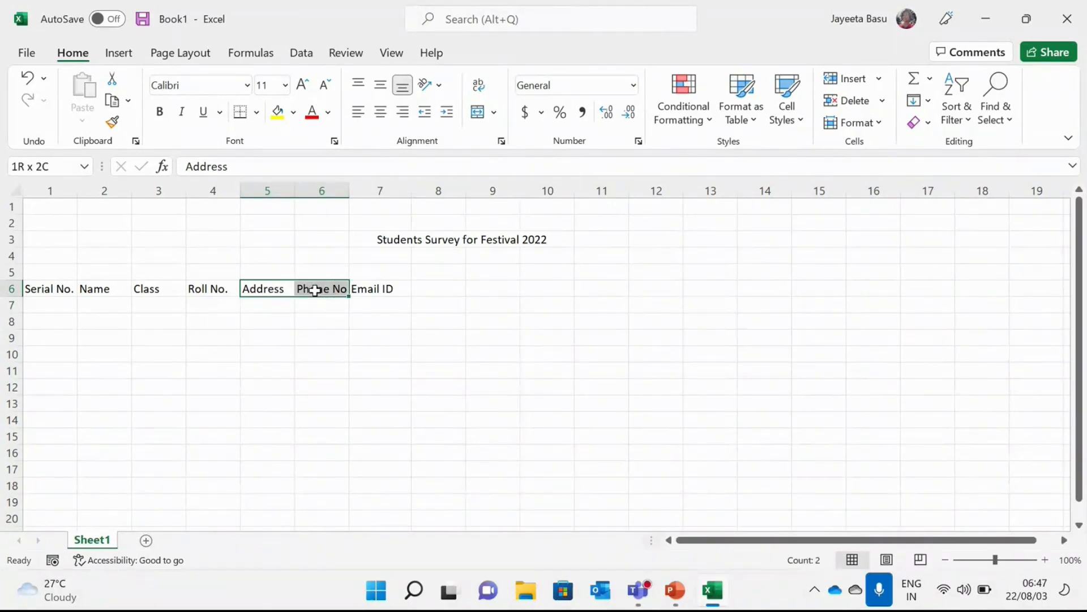
pyautogui.moveTo(315, 291)
pyautogui.mouseDown()
pyautogui.moveTo(235, 311)
pyautogui.moveTo(308, 290)
pyautogui.mouseUp()
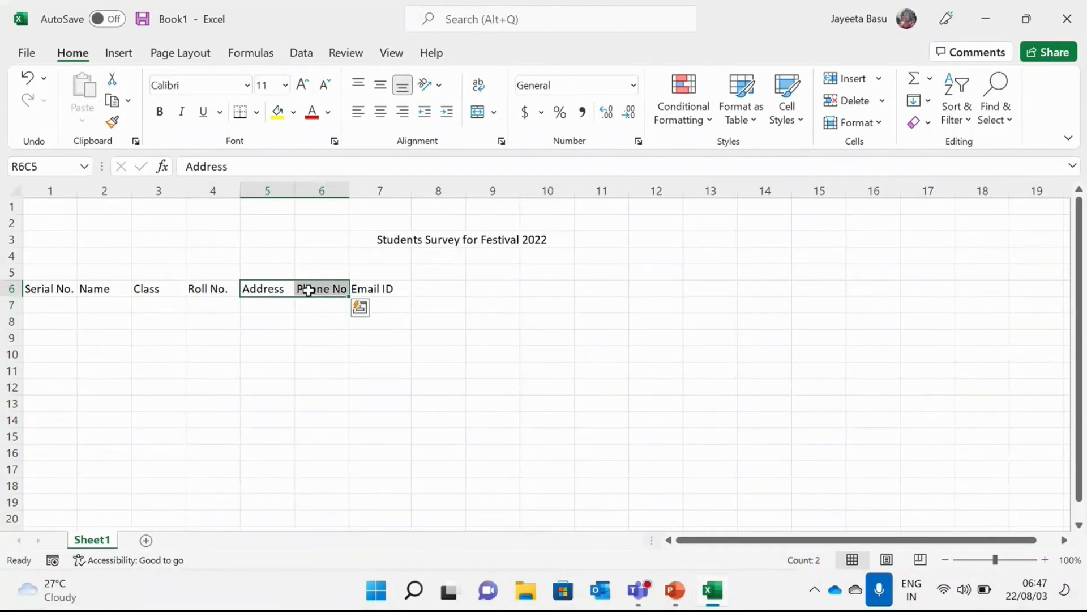
pyautogui.click(501, 114)
pyautogui.click(512, 180)
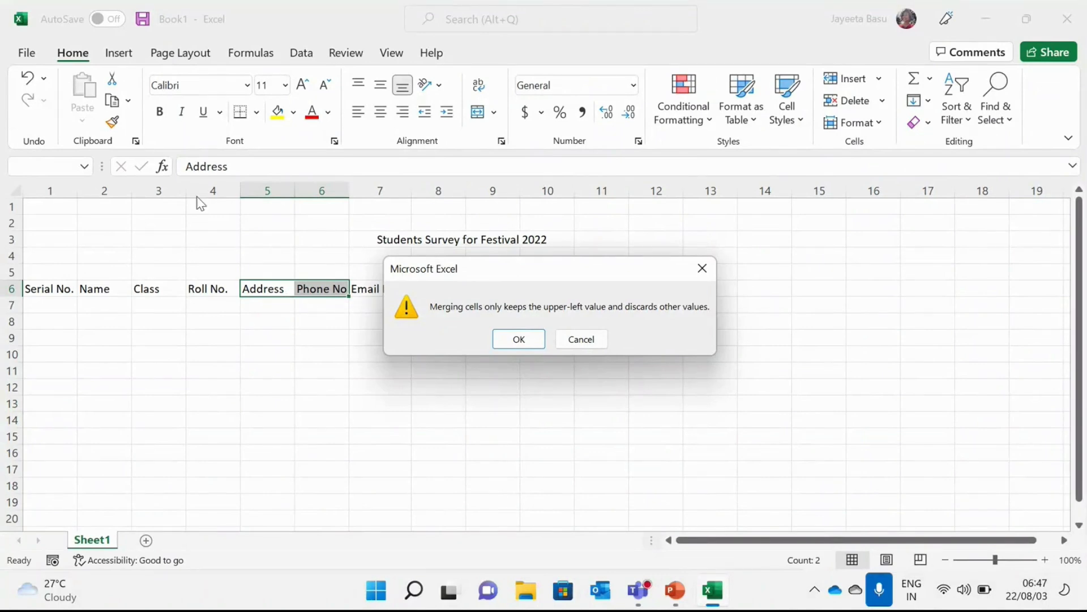
pyautogui.click(506, 342)
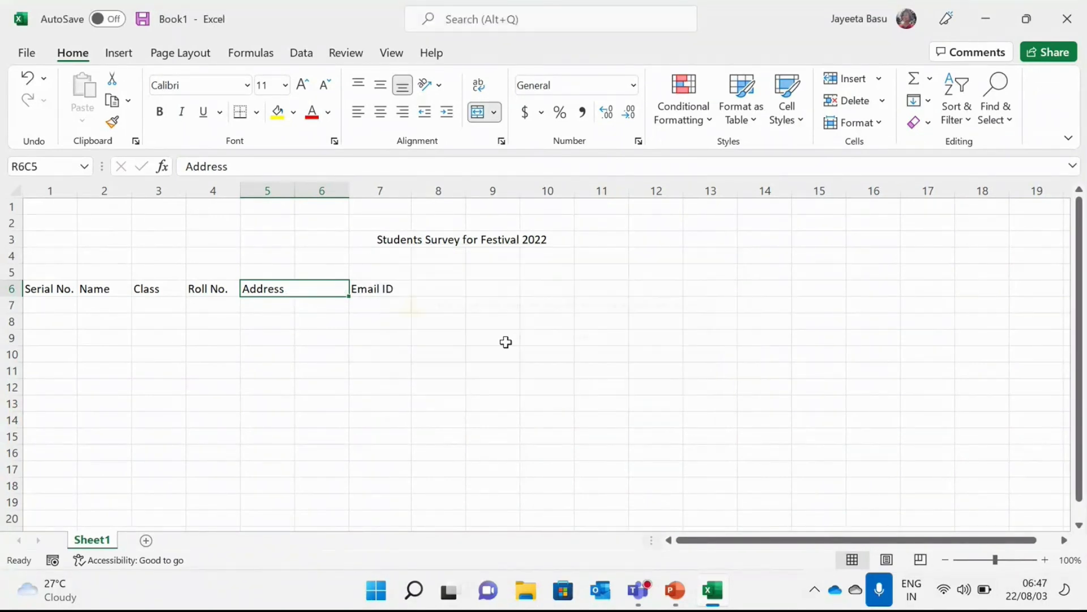
# Step: Check the merged Address cell against the cells beneath it, and undo the merge of R6C5 and R6C6
pyautogui.click(291, 303)
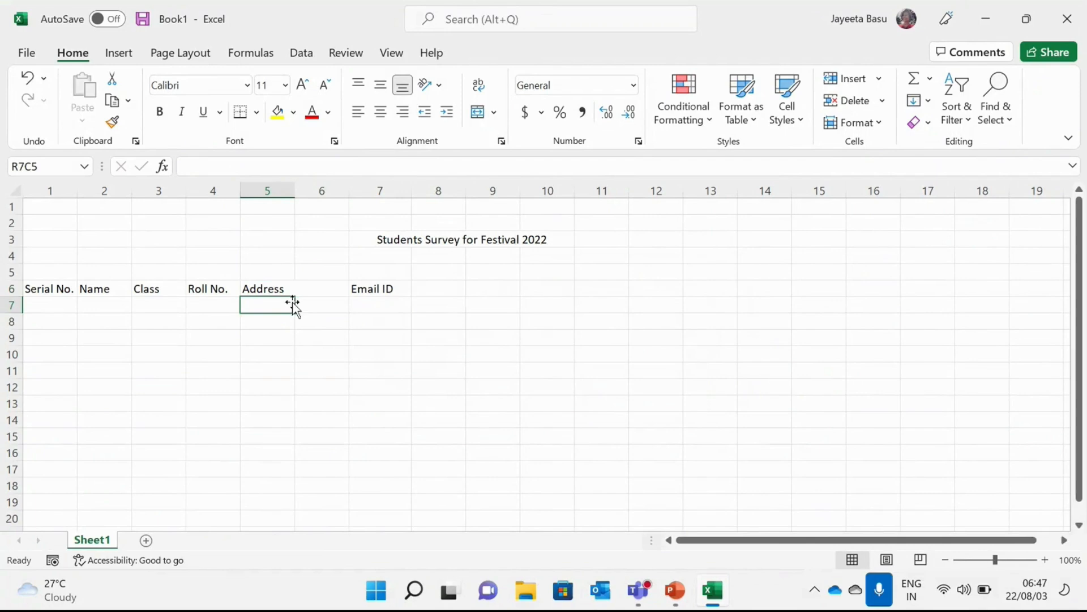
pyautogui.click(289, 286)
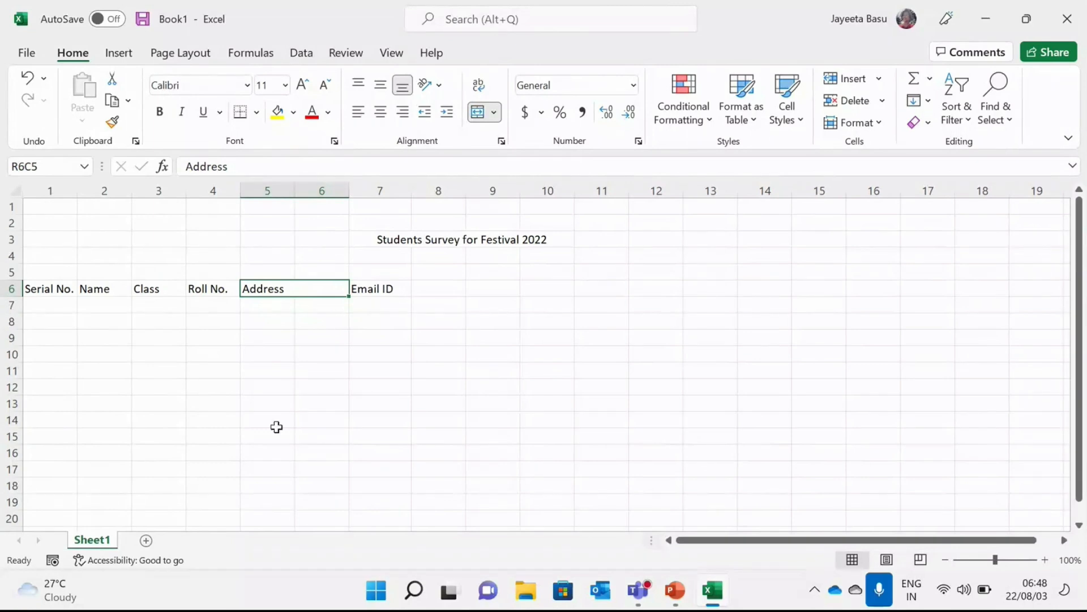
pyautogui.moveTo(248, 350); pyautogui.dragTo(280, 304)
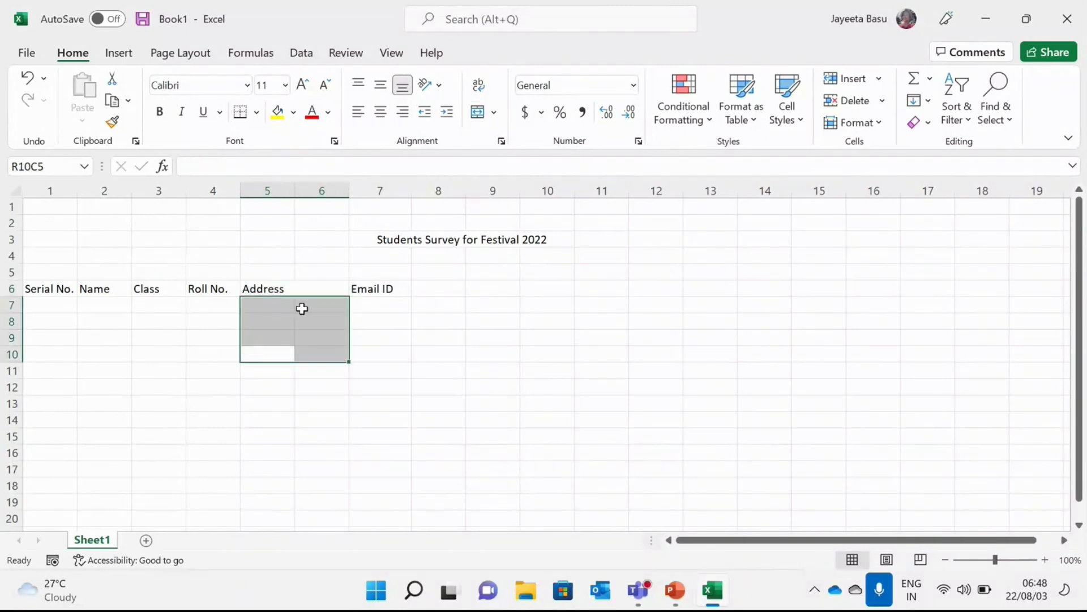
pyautogui.click(299, 306)
pyautogui.click(280, 291)
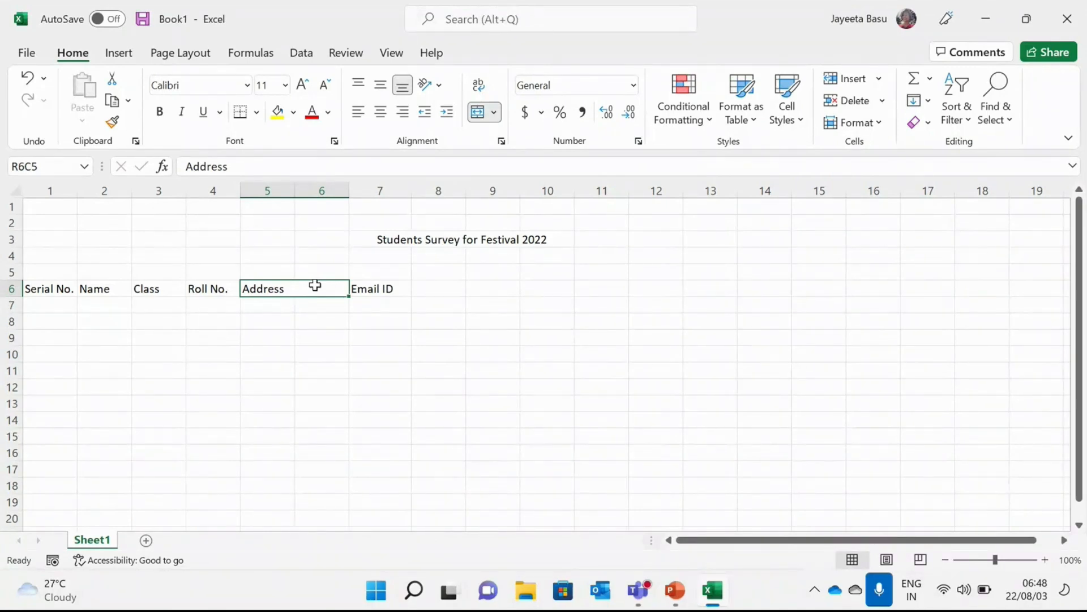
pyautogui.hotkey('ctrl', 'z')
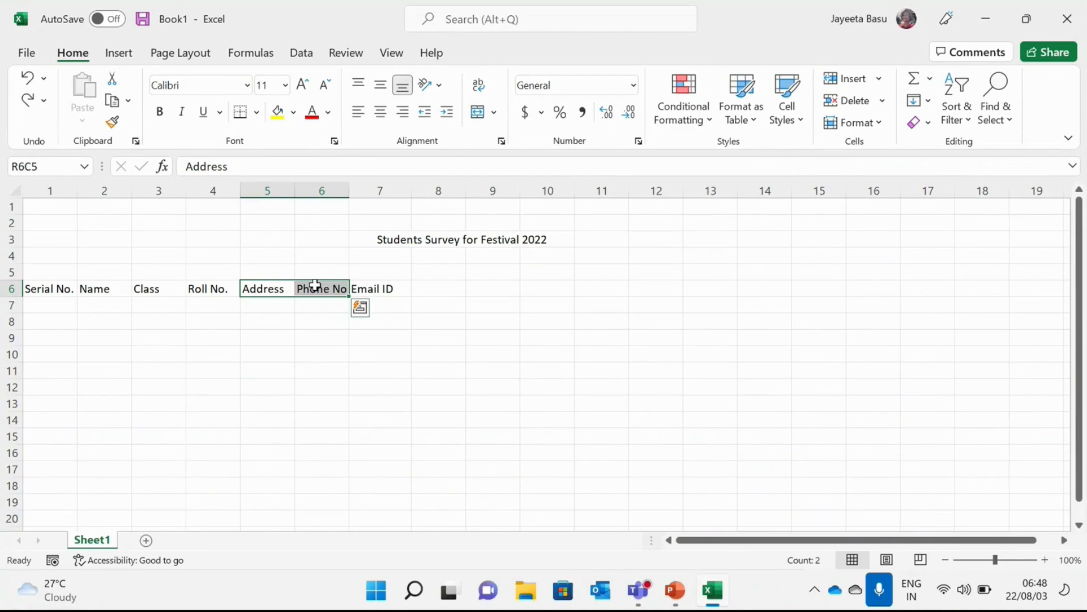
pyautogui.click(313, 368)
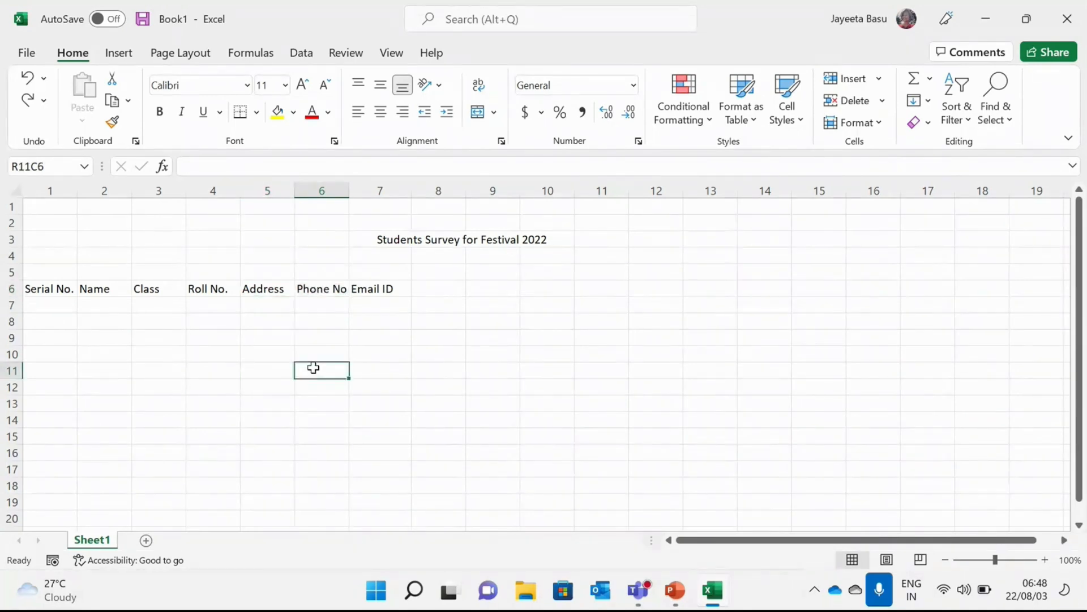
# Step: Insert a blank sheet column between the Address and Phone No columns
pyautogui.click(267, 188)
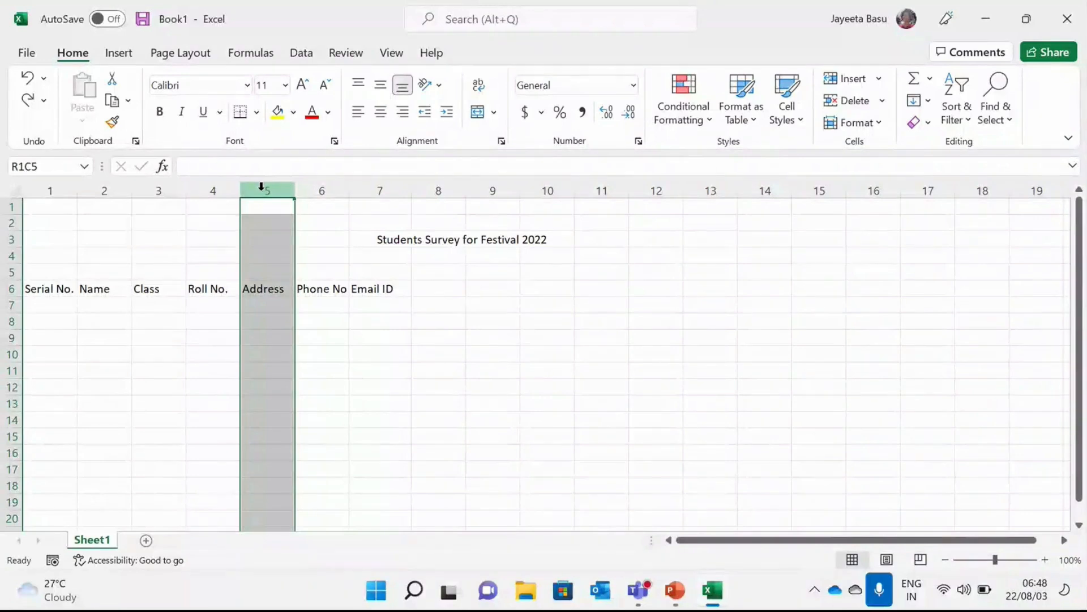
pyautogui.click(310, 189)
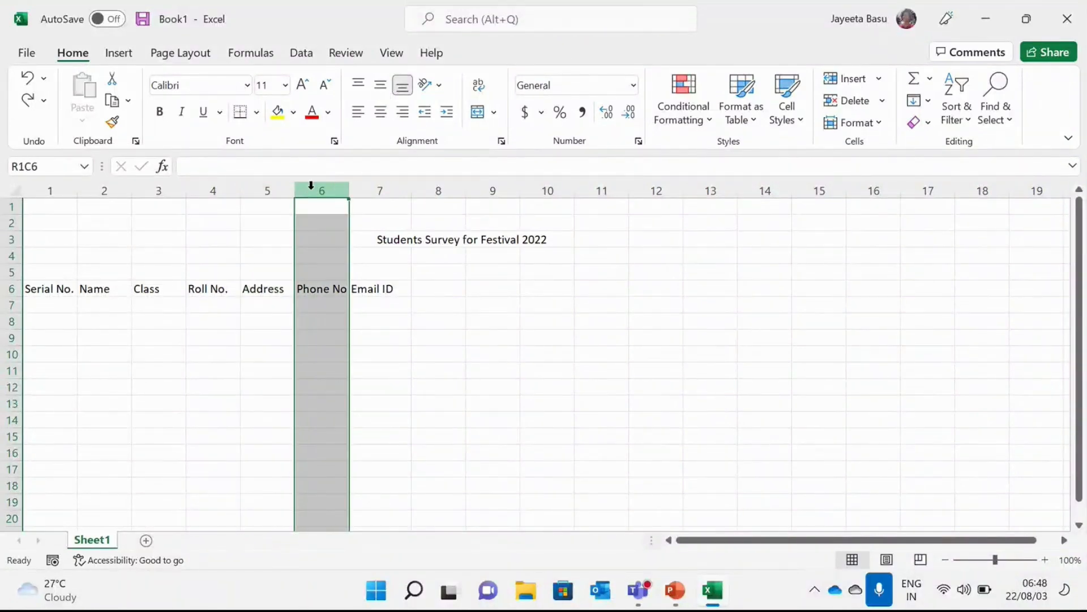
pyautogui.click(880, 79)
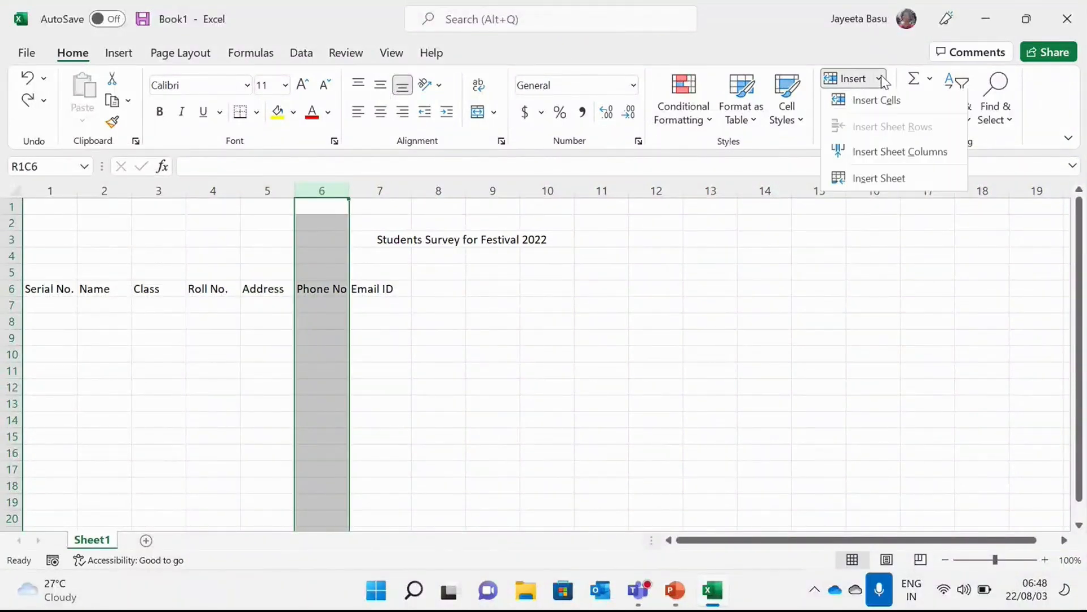
pyautogui.click(882, 162)
pyautogui.click(479, 360)
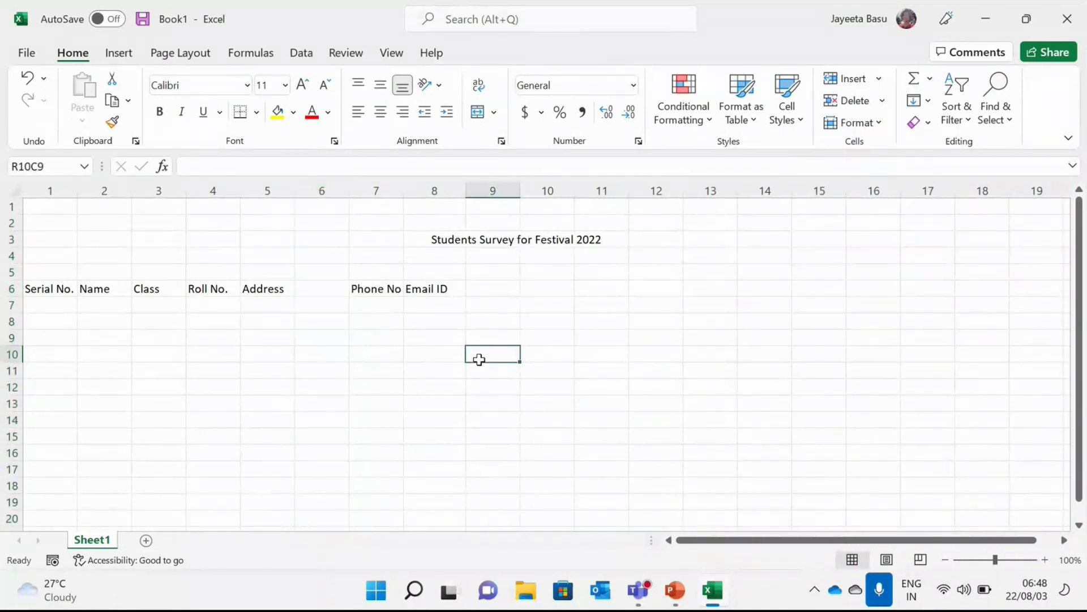
# Step: Merge and center the Address heading across R6C5 and R6C6
pyautogui.moveTo(274, 291); pyautogui.dragTo(303, 290)
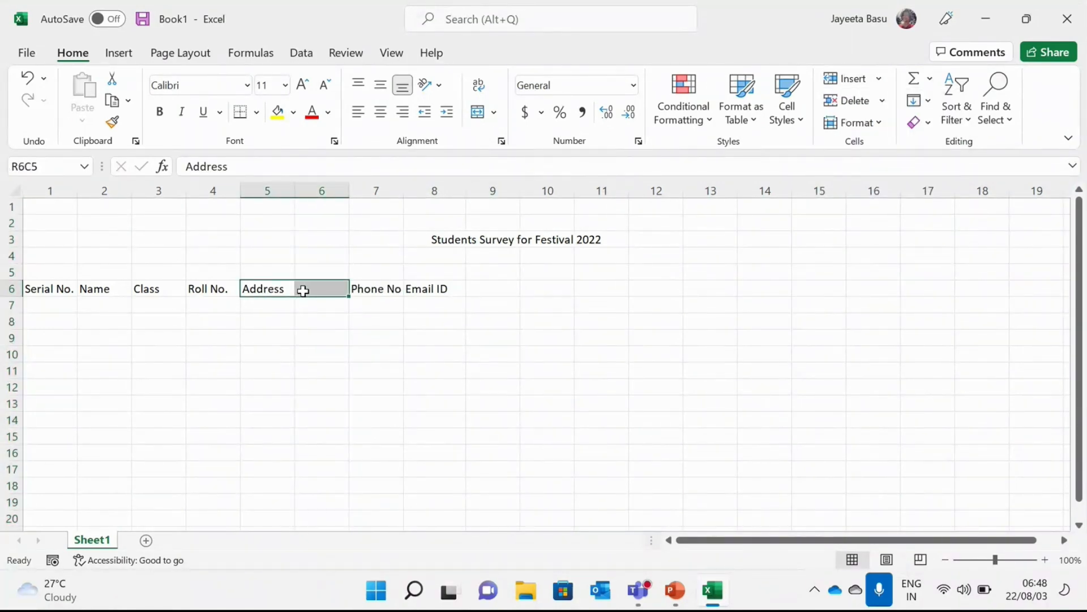
pyautogui.click(479, 111)
pyautogui.click(255, 414)
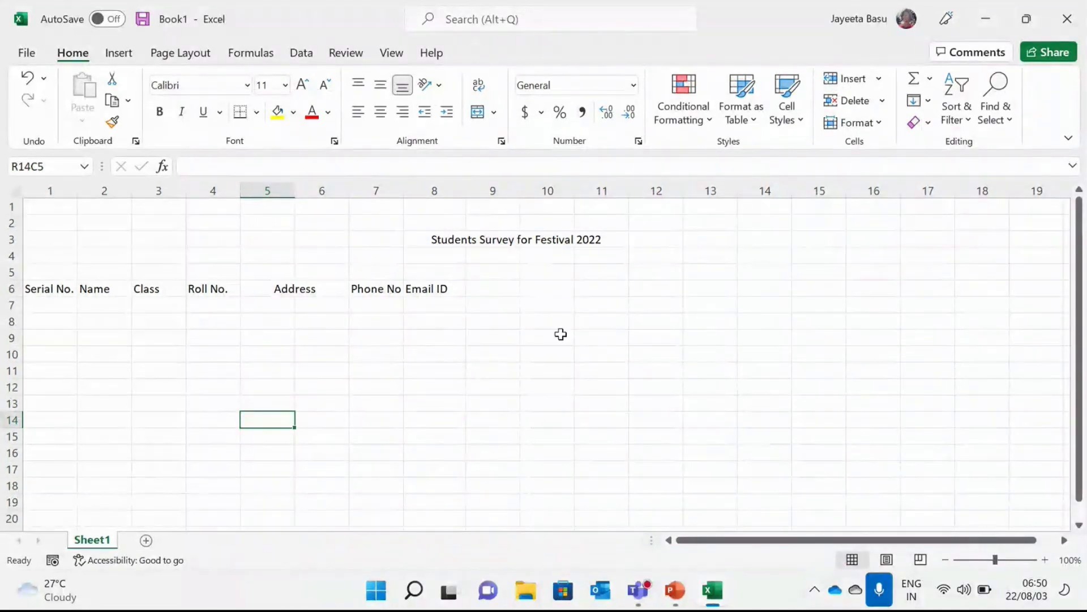
# Step: Examine the available merge options, trying Merge Across on the single empty cell R14C5 and reading its description
pyautogui.click(494, 111)
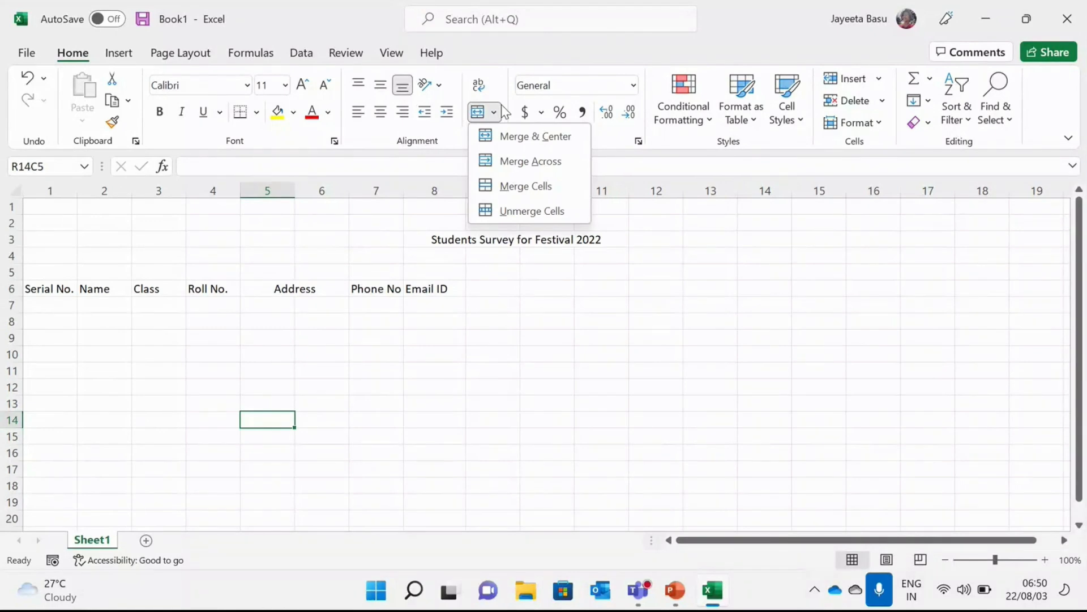
pyautogui.click(513, 163)
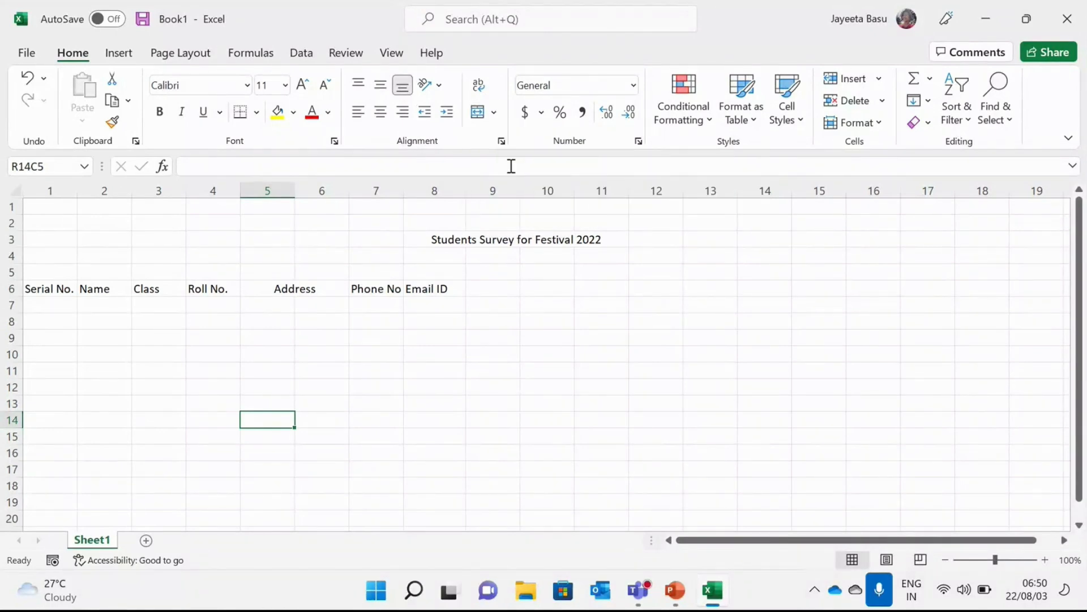
pyautogui.click(495, 117)
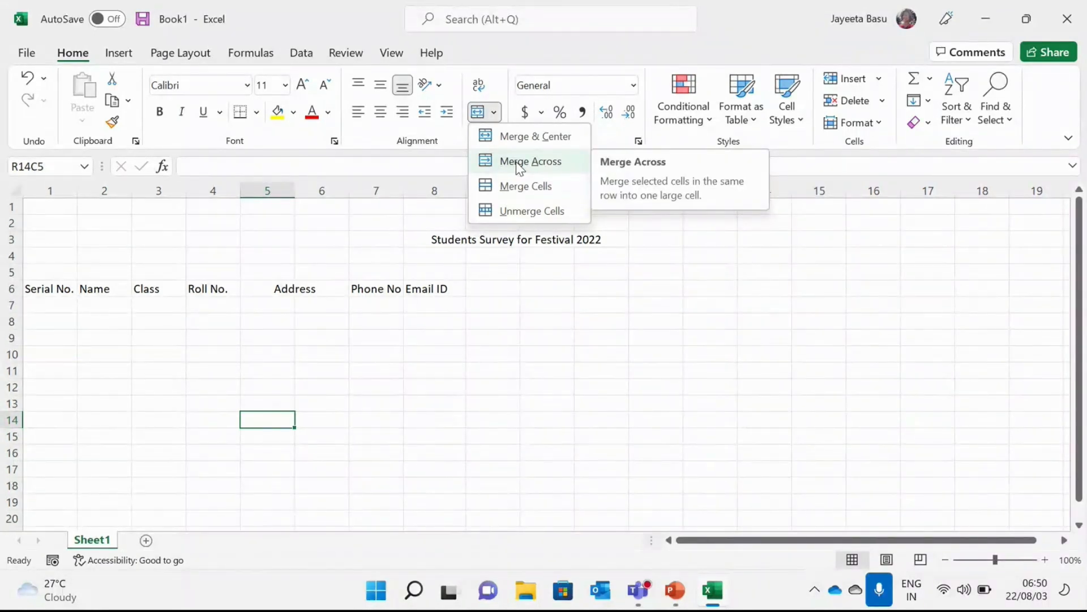
pyautogui.click(404, 396)
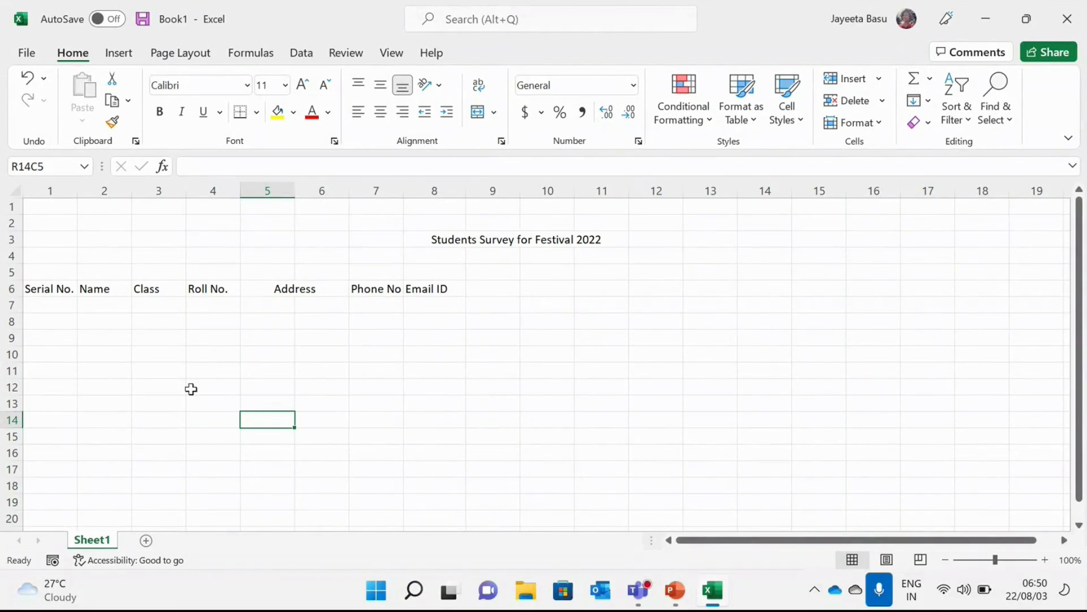
# Step: Try Merge & Center on the empty block from R11C2 to R15C6, and undo the merge
pyautogui.moveTo(110, 373)
pyautogui.mouseDown()
pyautogui.moveTo(187, 359)
pyautogui.moveTo(248, 379)
pyautogui.moveTo(266, 416)
pyautogui.moveTo(309, 431)
pyautogui.mouseUp()
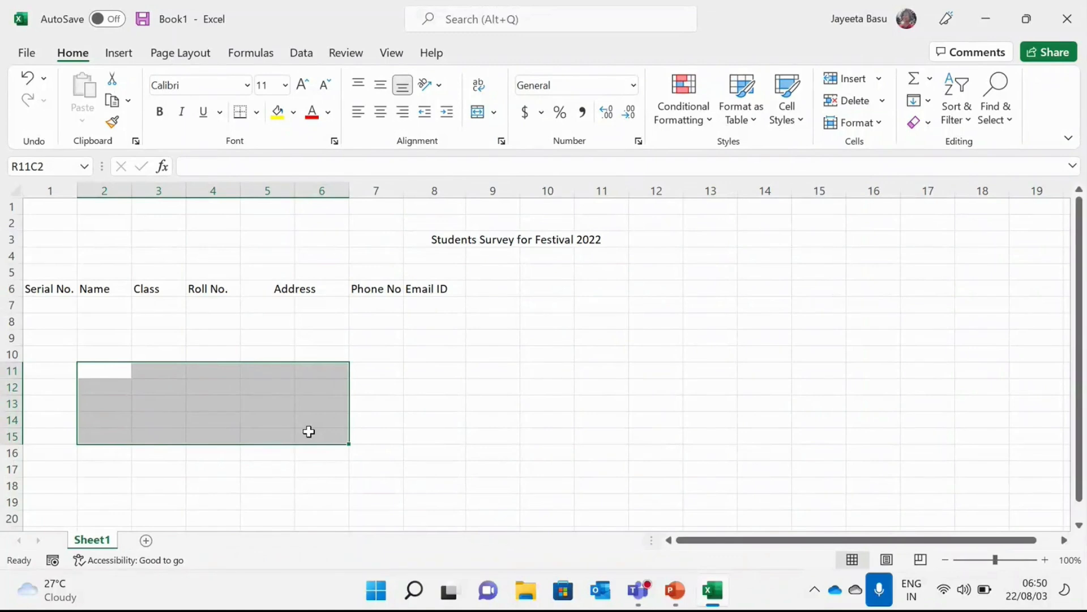
pyautogui.click(480, 112)
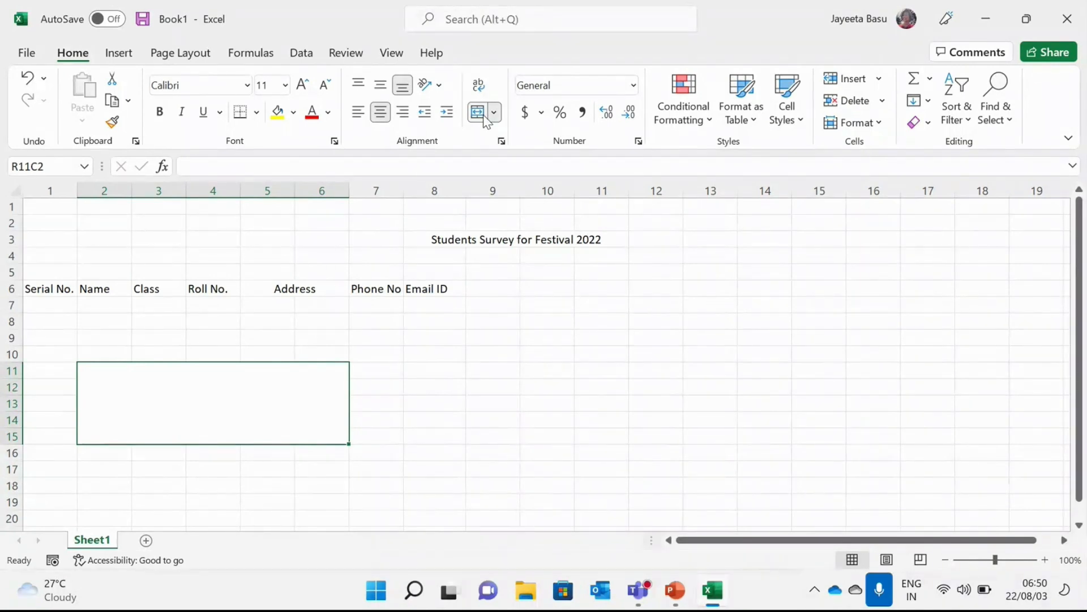
pyautogui.hotkey('ctrl', 'z')
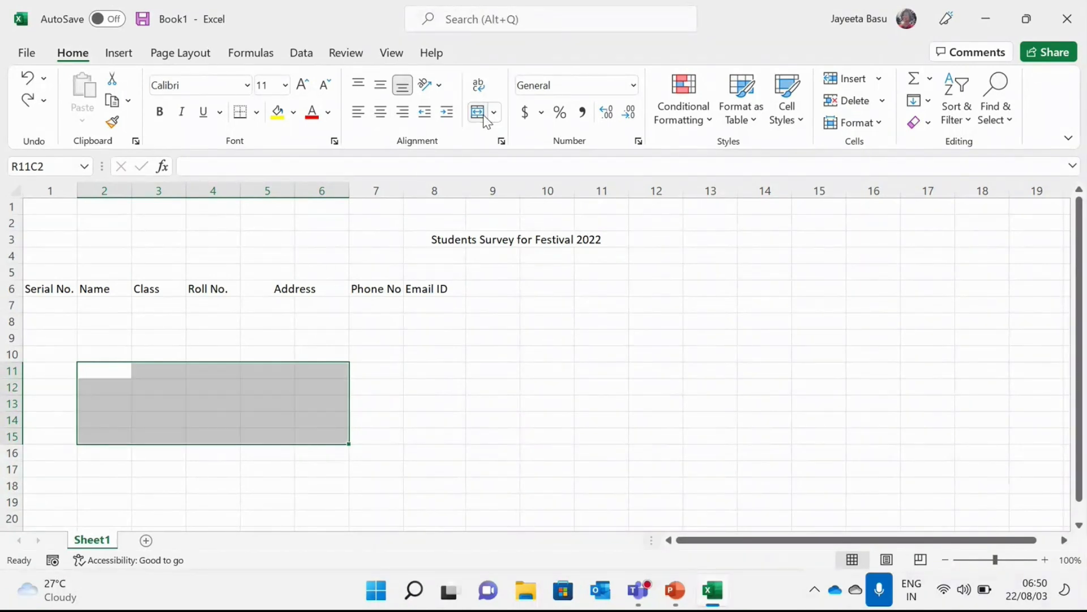
# Step: Merge the empty vertical range R4C12 to R11C12 with the Merge Cells option
pyautogui.rightClick(661, 259)
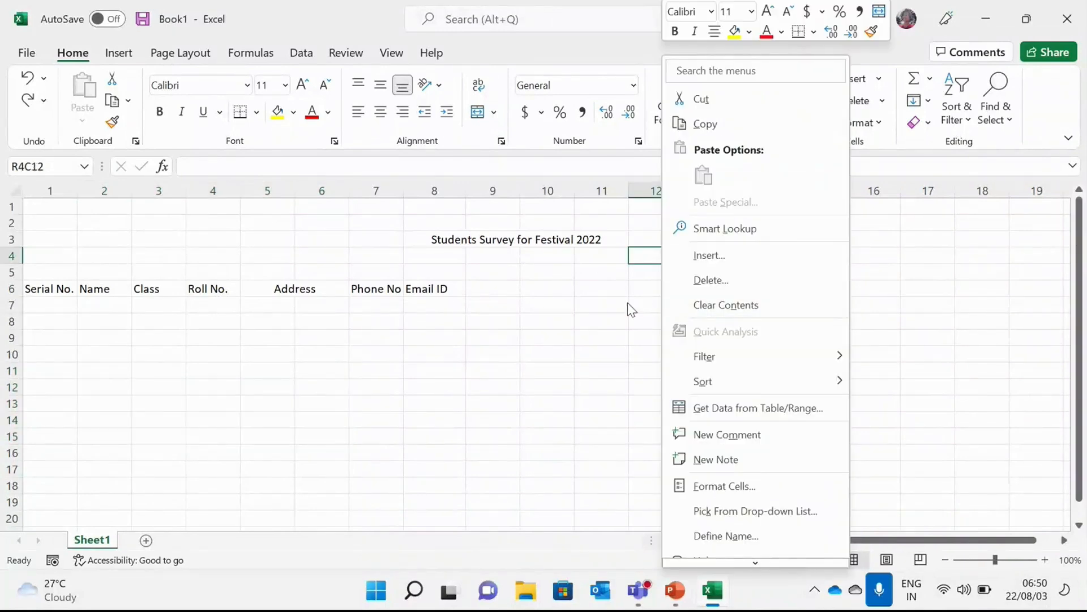
pyautogui.press('Escape')
pyautogui.moveTo(652, 258); pyautogui.dragTo(653, 366)
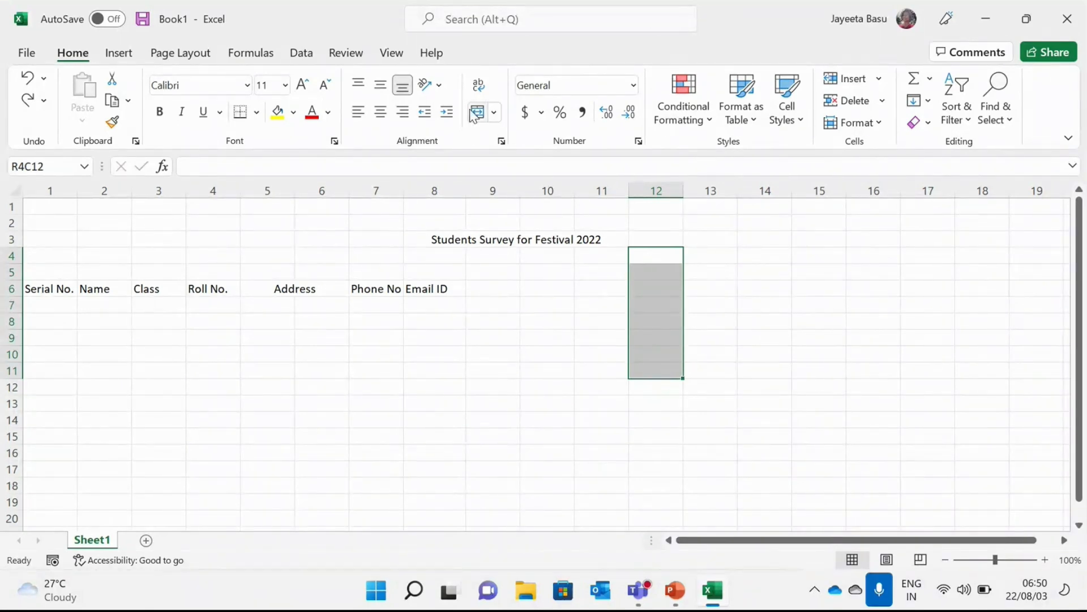
pyautogui.click(496, 113)
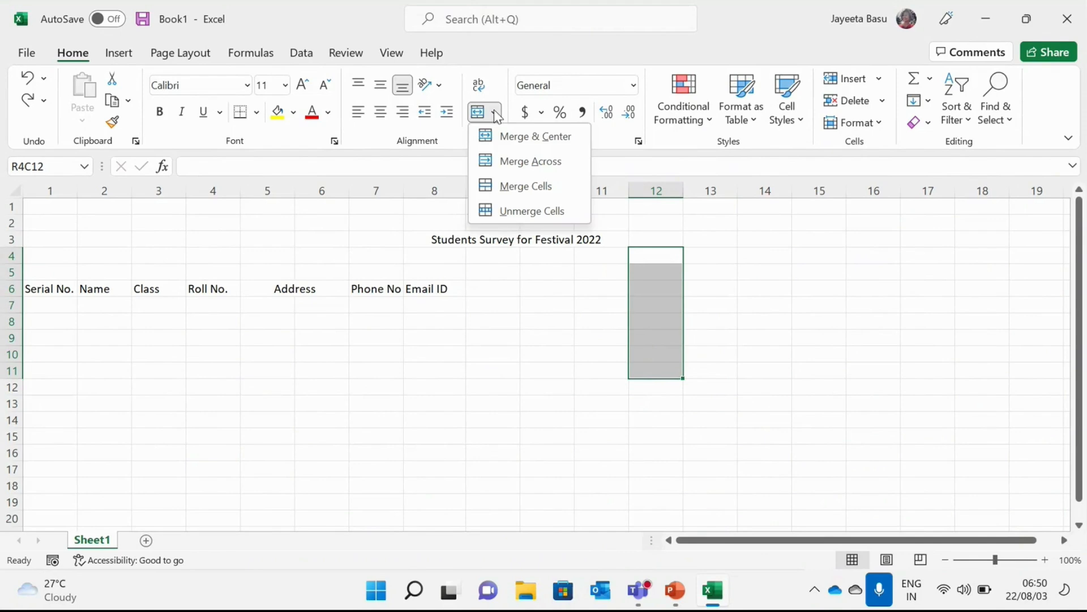
pyautogui.click(508, 184)
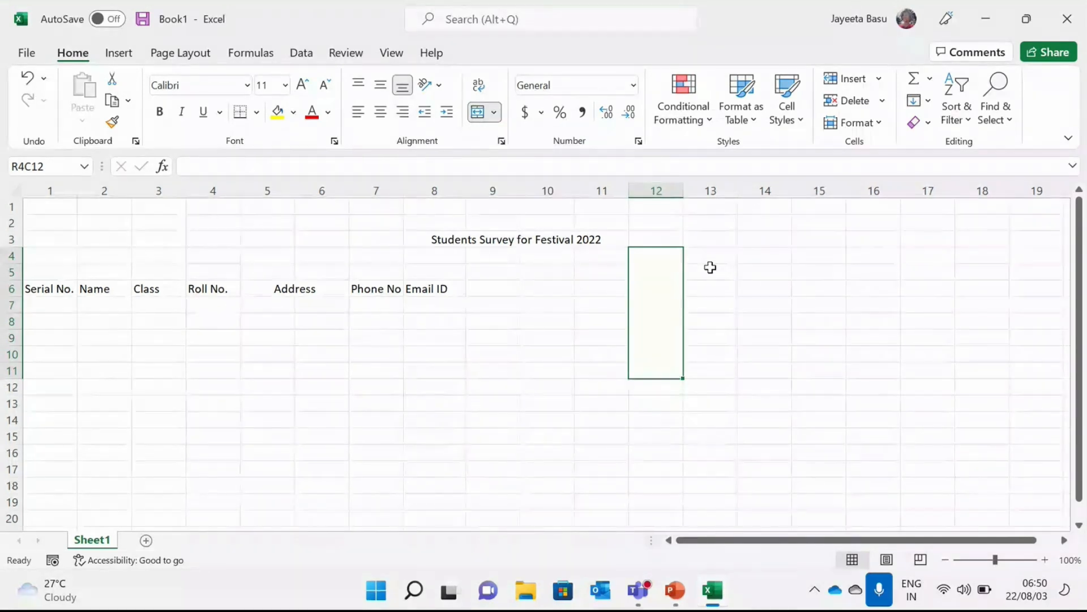
# Step: Merge the empty block R5C13 to R7C16 into one cell with the Merge Cells option
pyautogui.moveTo(708, 267); pyautogui.dragTo(872, 308)
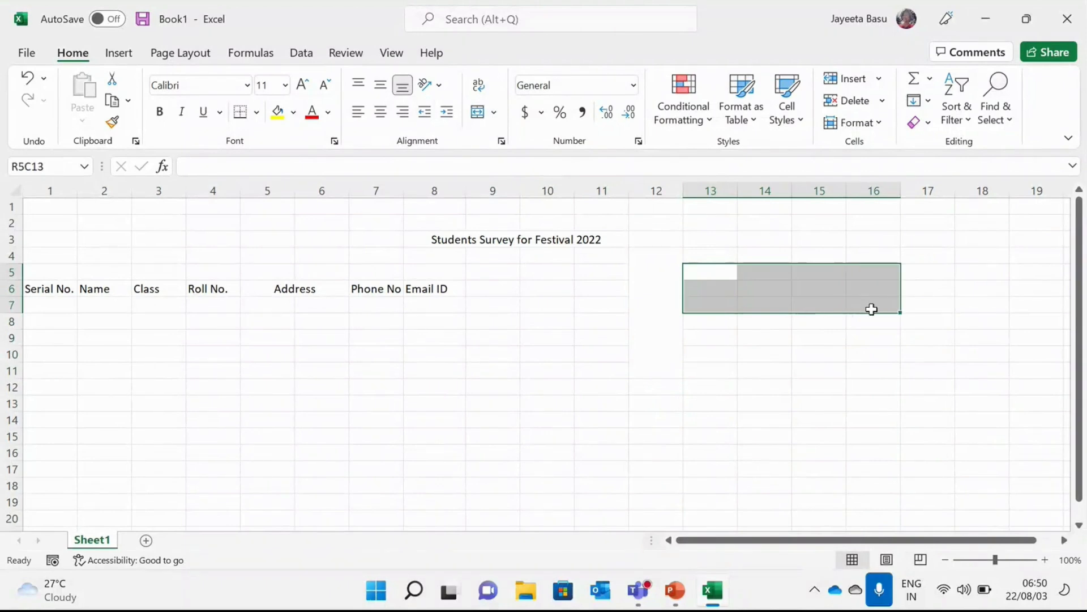
pyautogui.click(493, 112)
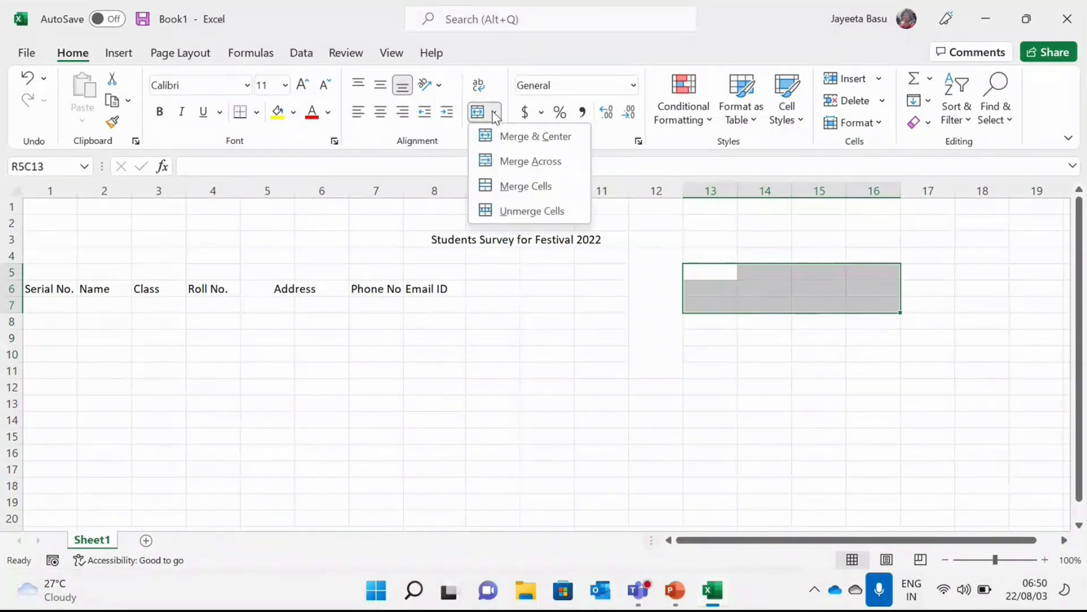
pyautogui.click(508, 190)
pyautogui.click(543, 385)
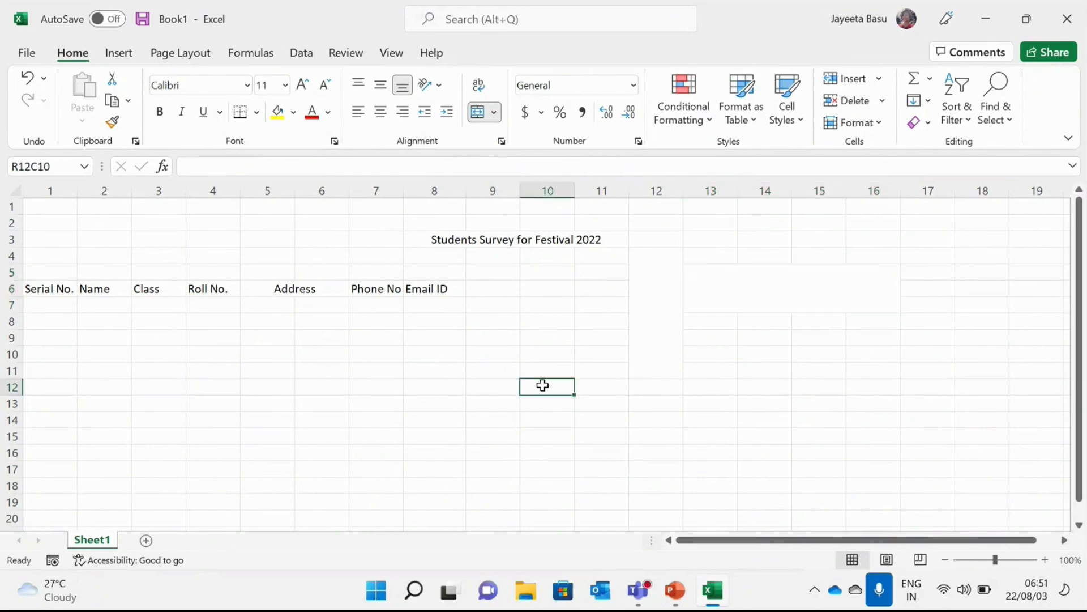
pyautogui.moveTo(543, 385); pyautogui.dragTo(670, 471)
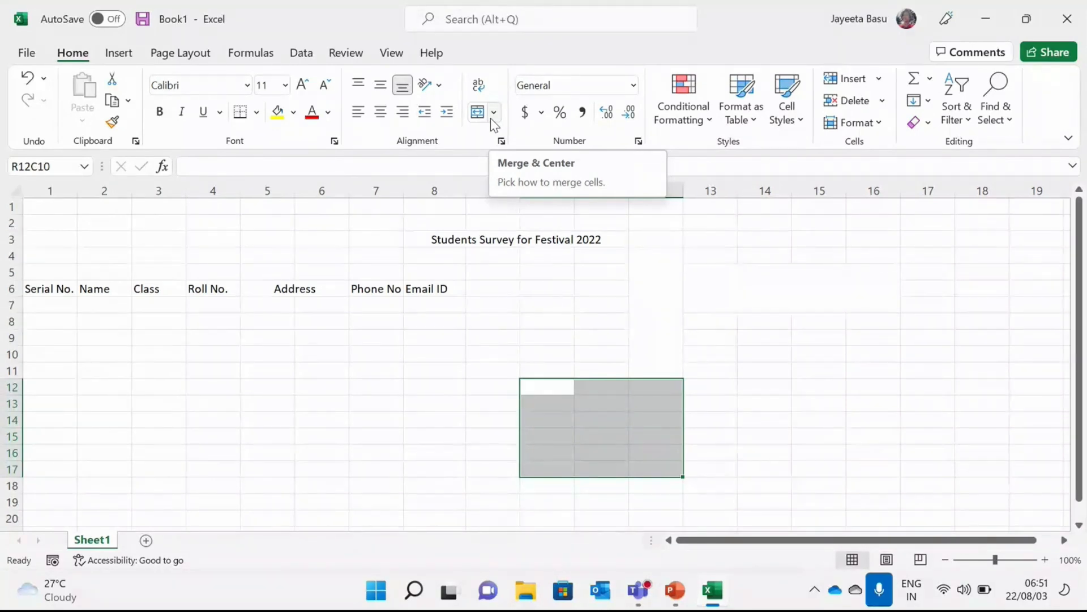
pyautogui.click(236, 418)
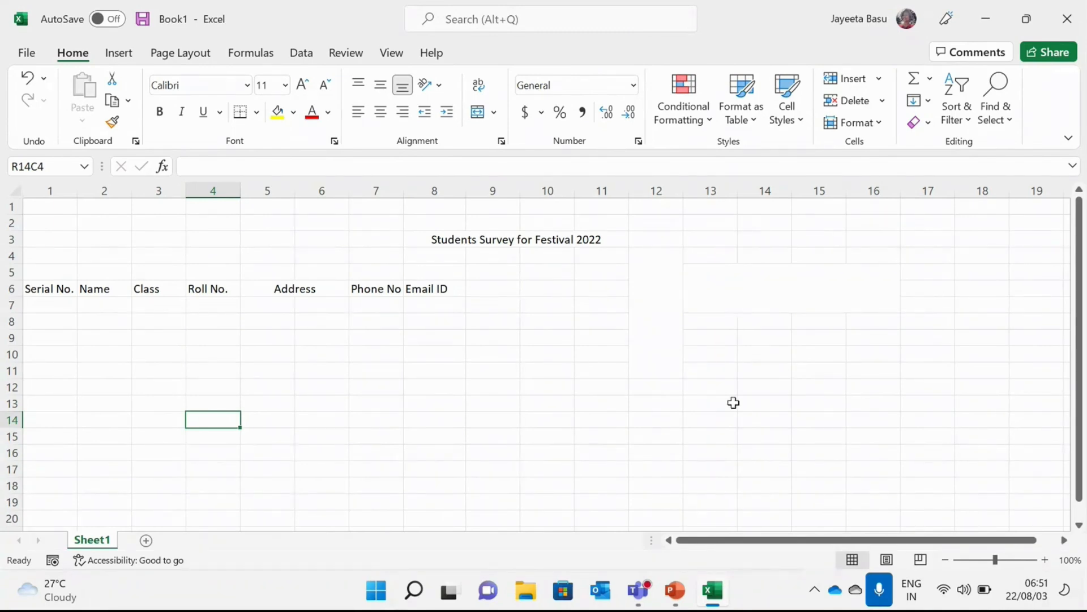
# Step: Switch to the PowerPoint presentation, run the slide show from the Merge Cells slide to read the Center Cells slide, and exit the show
pyautogui.click(713, 595)
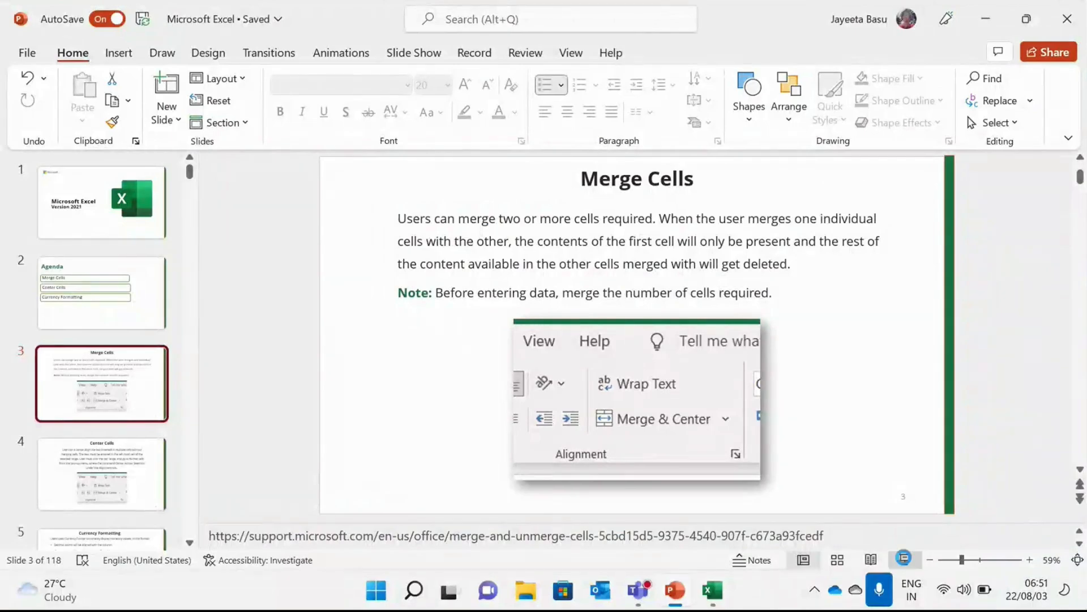
pyautogui.click(904, 559)
pyautogui.press('Right')
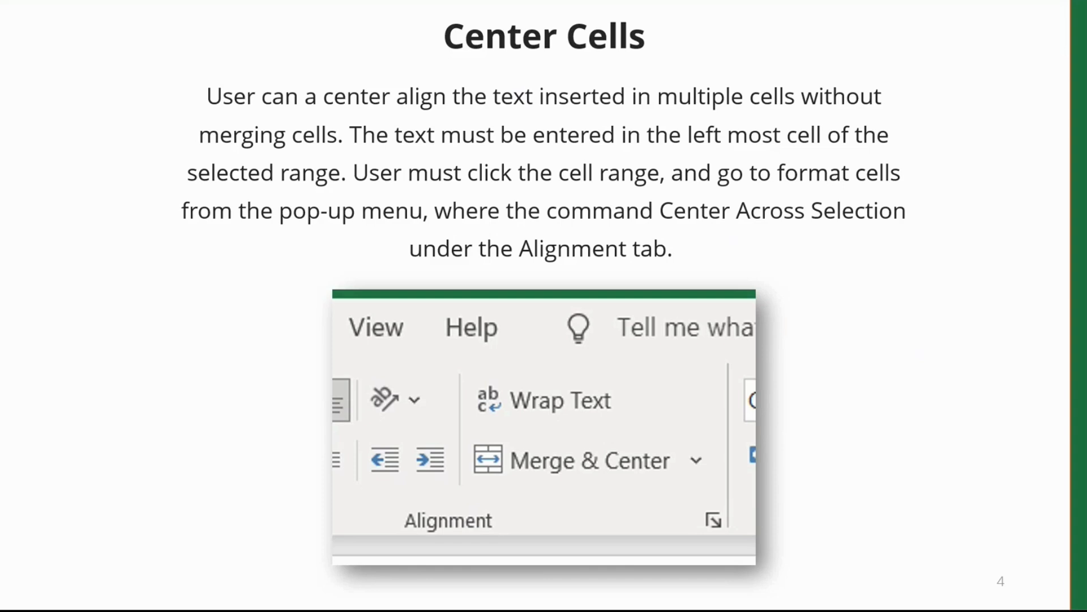
pyautogui.press('Escape')
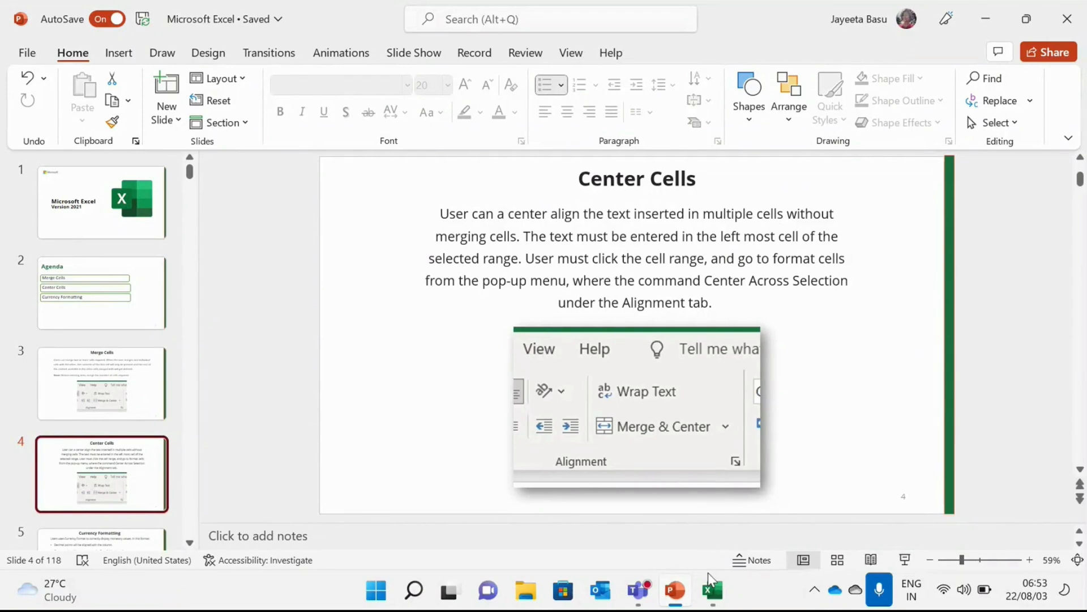
# Step: Switch back to the Excel workbook and enter "Parent-Teacher Meeting" in R14C8
pyautogui.click(711, 590)
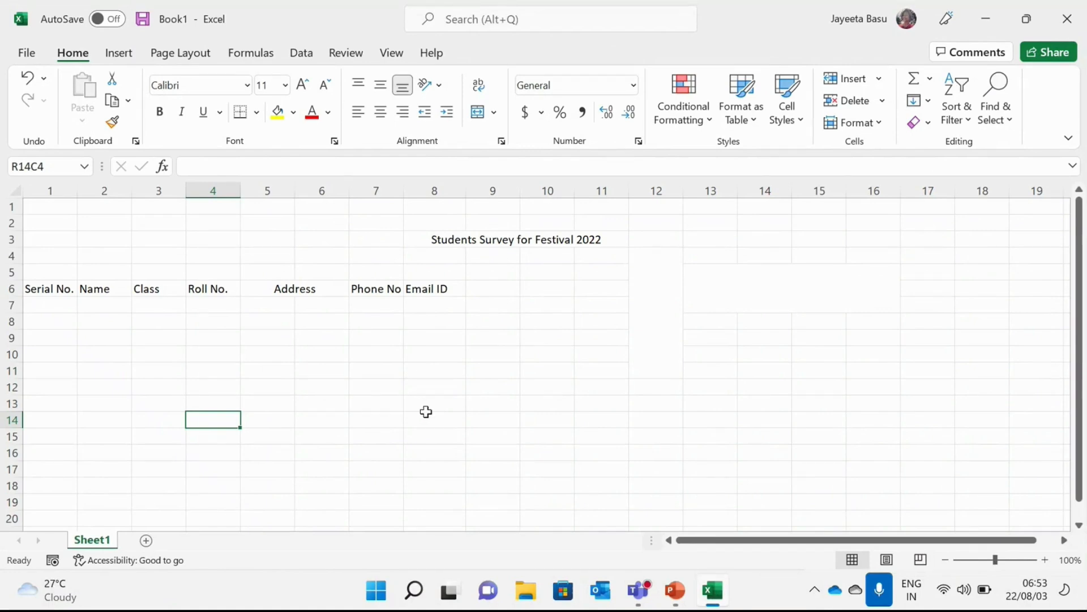
pyautogui.moveTo(427, 415)
pyautogui.mouseDown()
pyautogui.moveTo(631, 429)
pyautogui.moveTo(440, 422)
pyautogui.mouseUp()
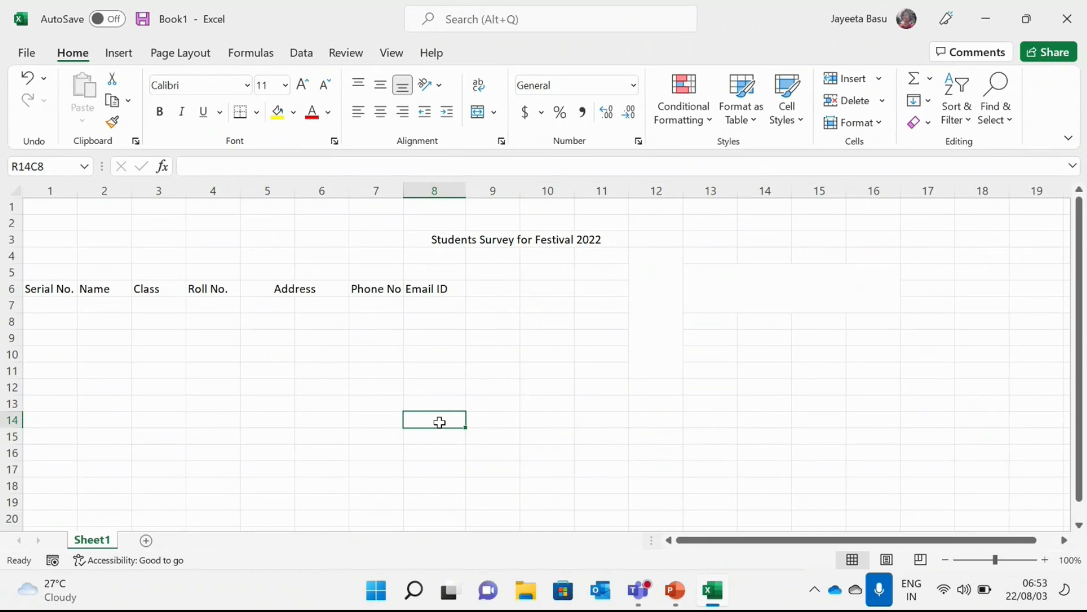
pyautogui.write('P')
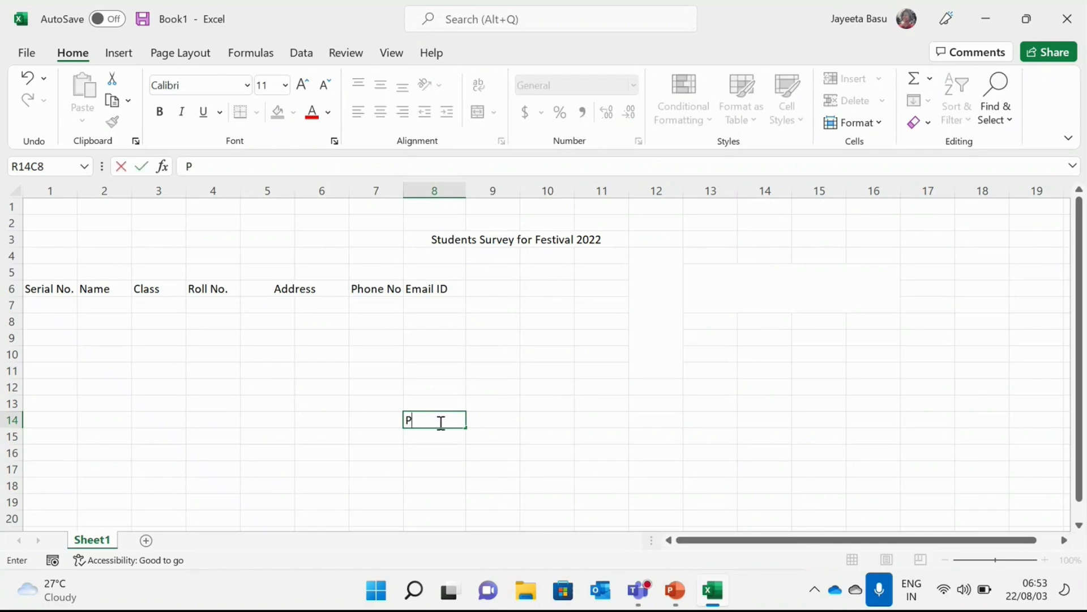
pyautogui.write('arent0T')
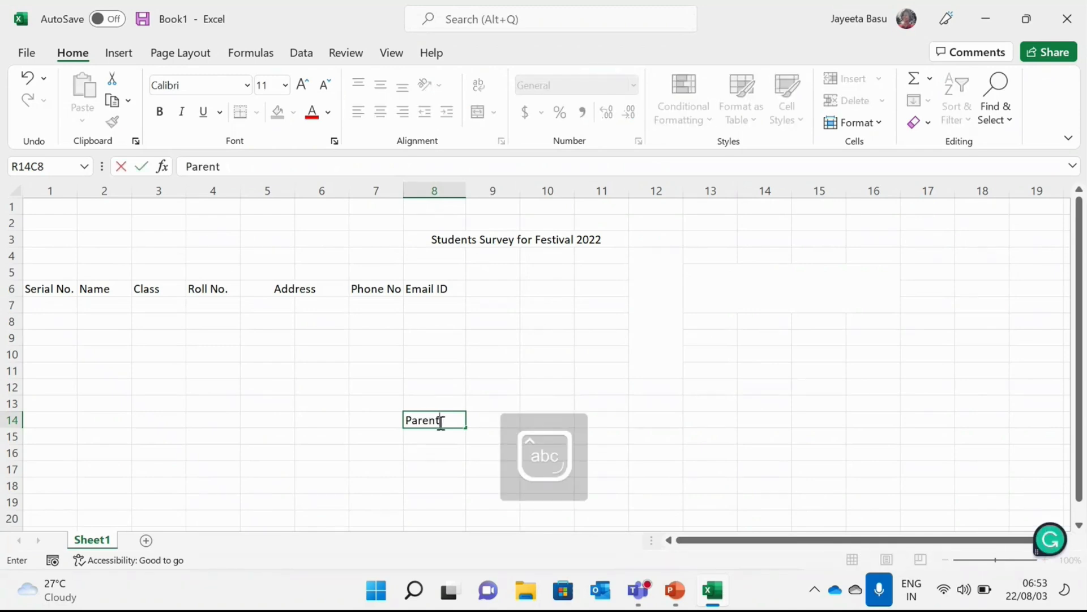
pyautogui.press('BackSpace')
pyautogui.press('BackSpace')
pyautogui.write('-Teacher Meetiin')
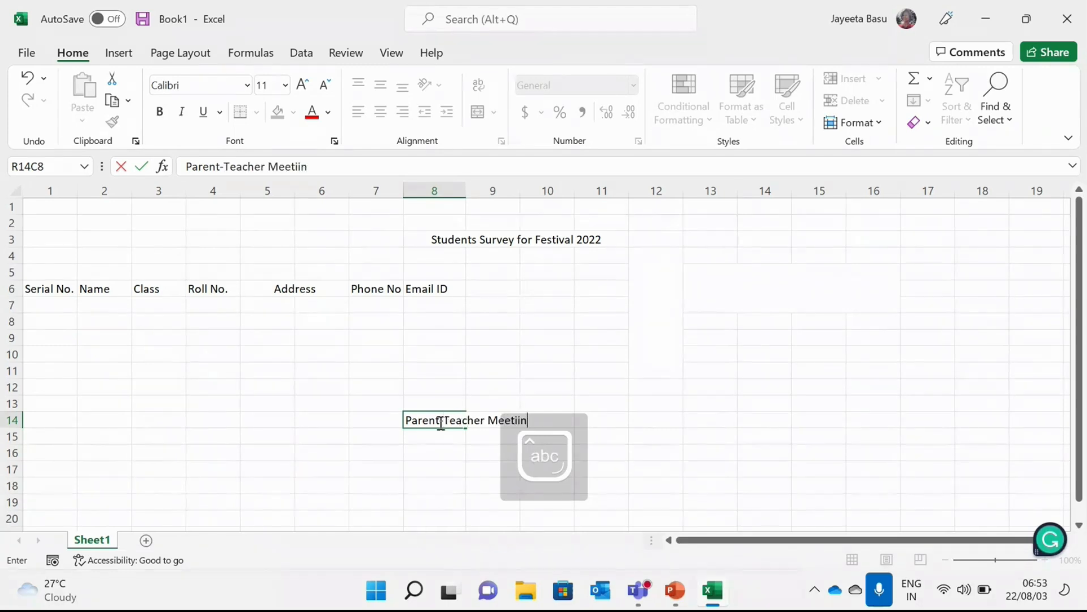
pyautogui.press('BackSpace')
pyautogui.press('BackSpace')
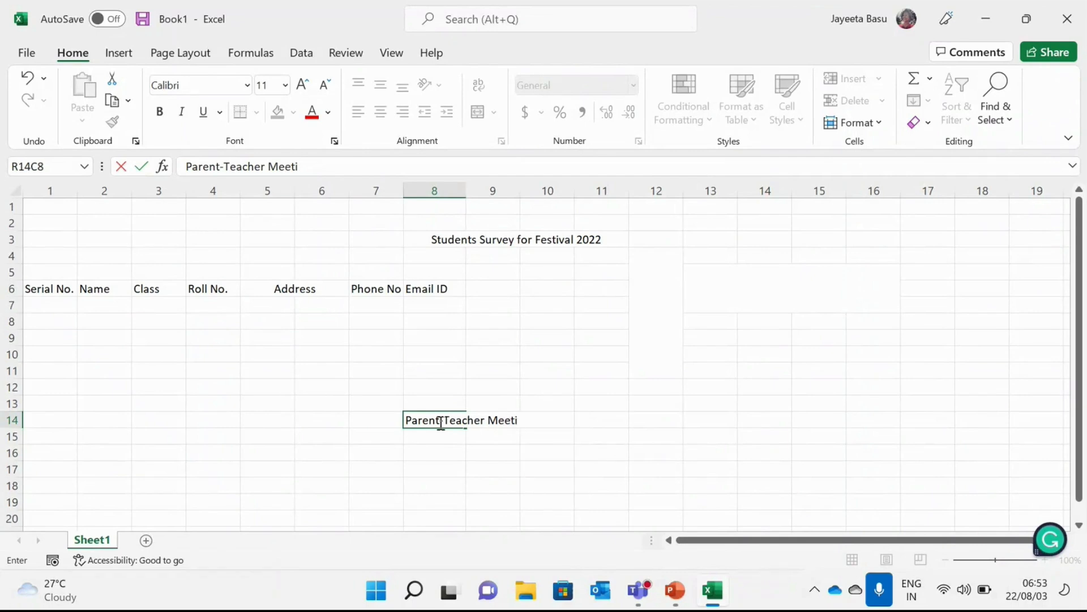
pyautogui.write('ng')
pyautogui.click(446, 453)
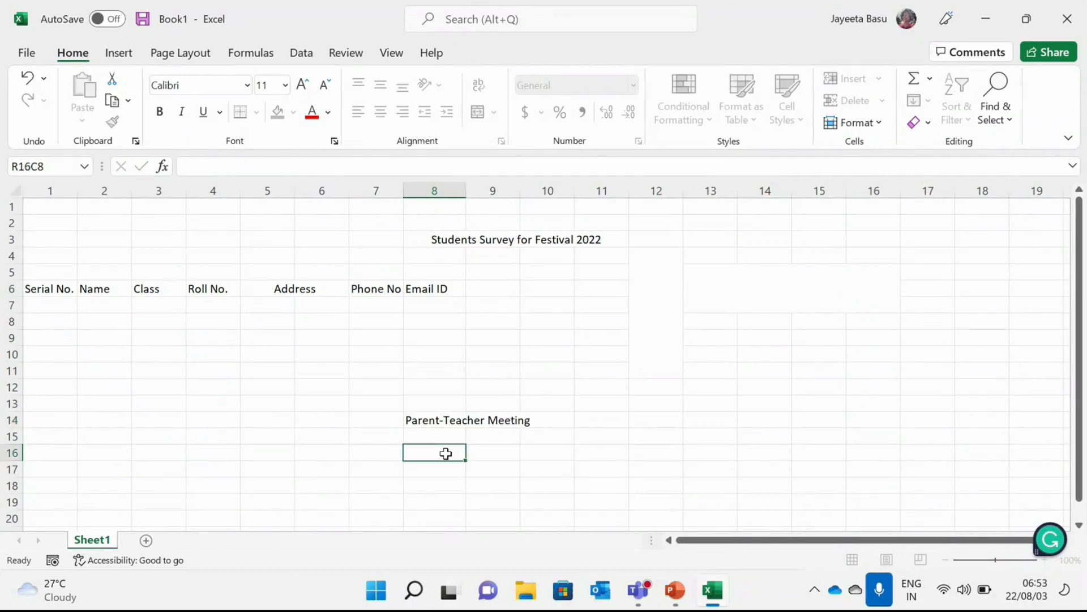
# Step: Try Merge & Center on R14C8 to R14C10 containing "Parent-Teacher Meeting", and undo the merge
pyautogui.click(441, 422)
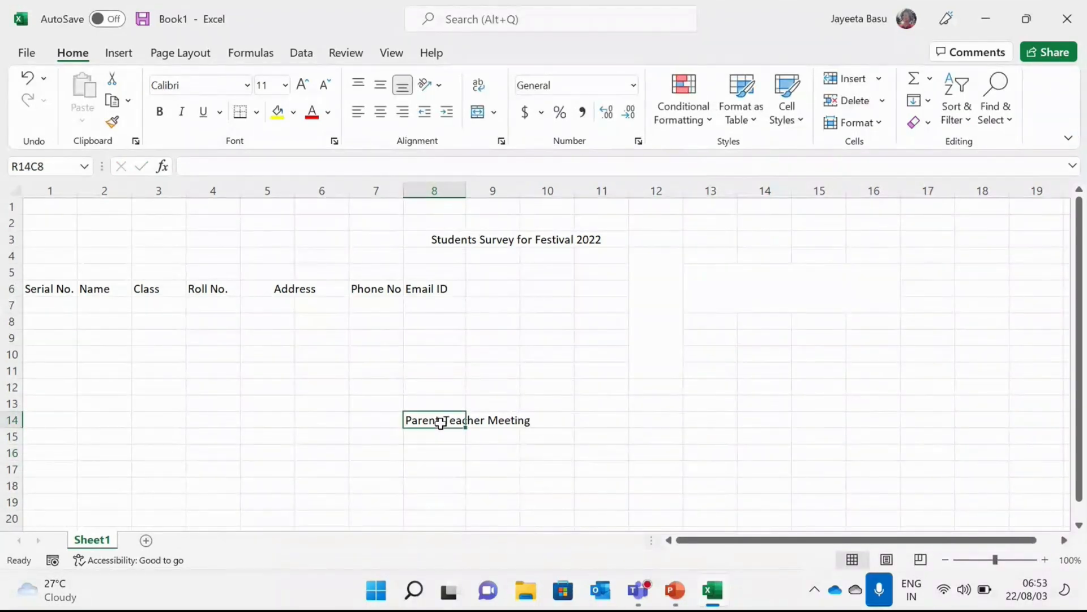
pyautogui.moveTo(441, 422); pyautogui.dragTo(537, 410)
pyautogui.click(538, 435)
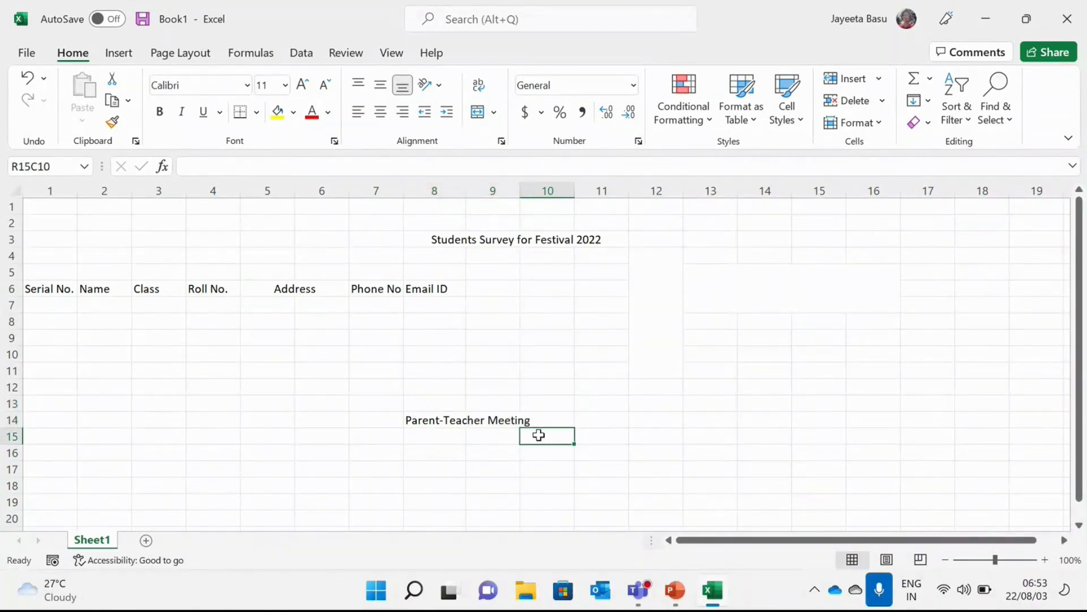
pyautogui.moveTo(434, 420); pyautogui.dragTo(538, 416)
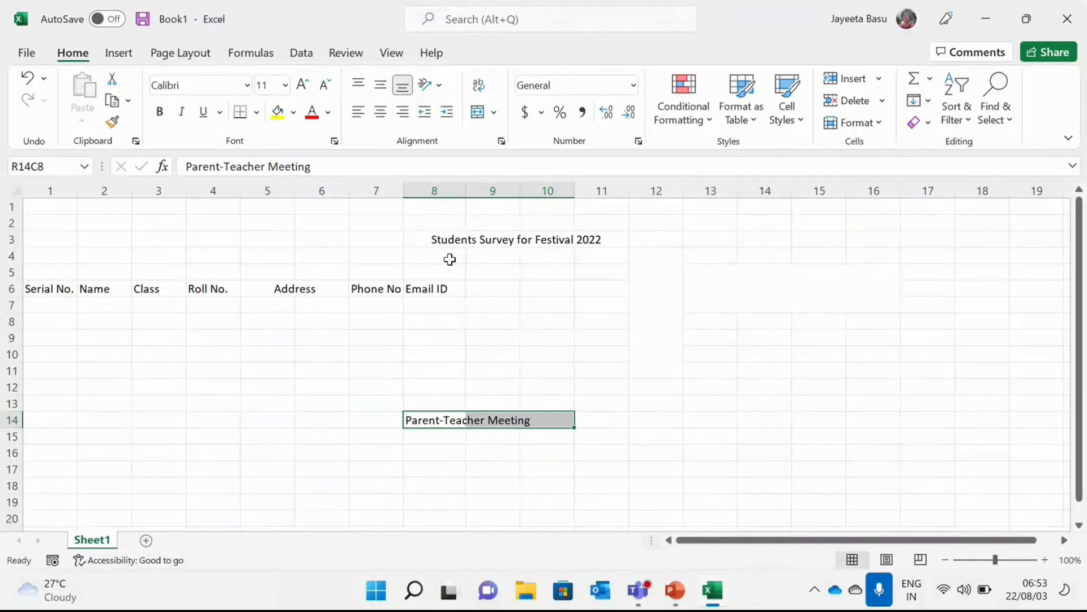
pyautogui.click(493, 114)
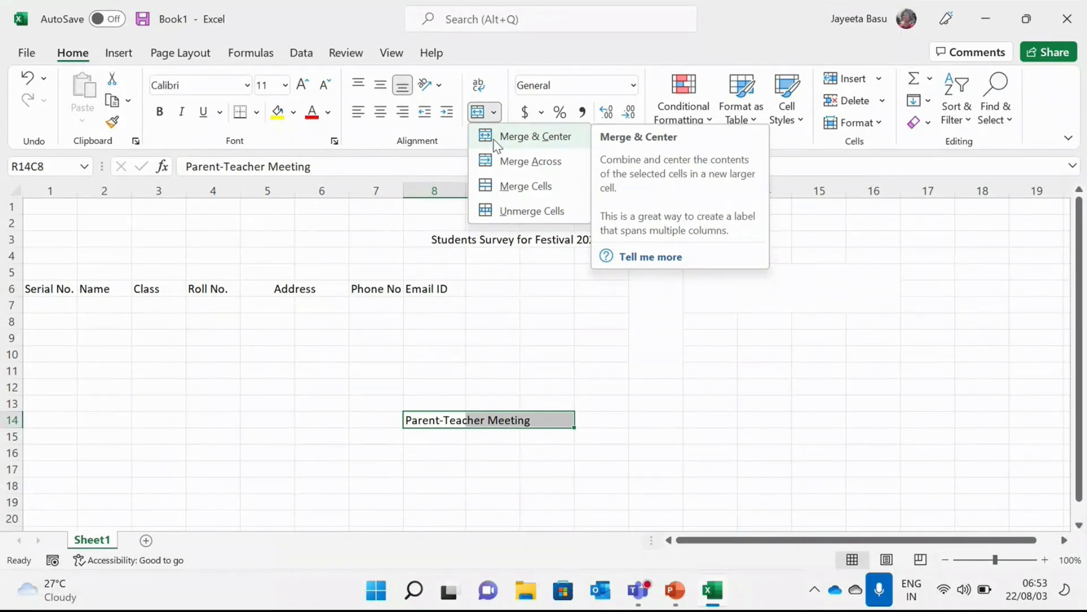
pyautogui.click(497, 137)
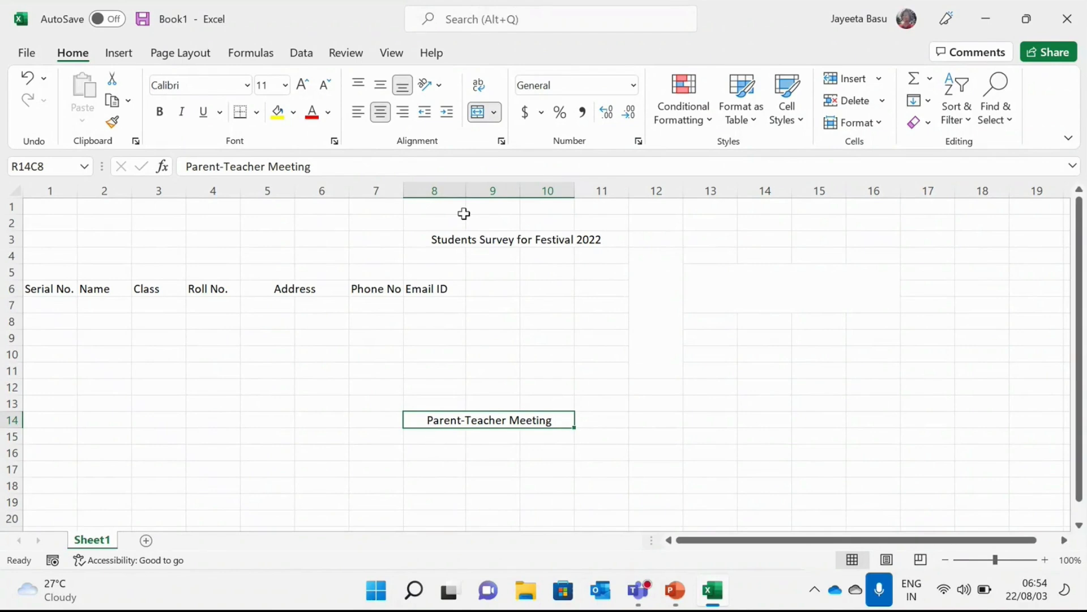
pyautogui.hotkey('ctrl', 'z')
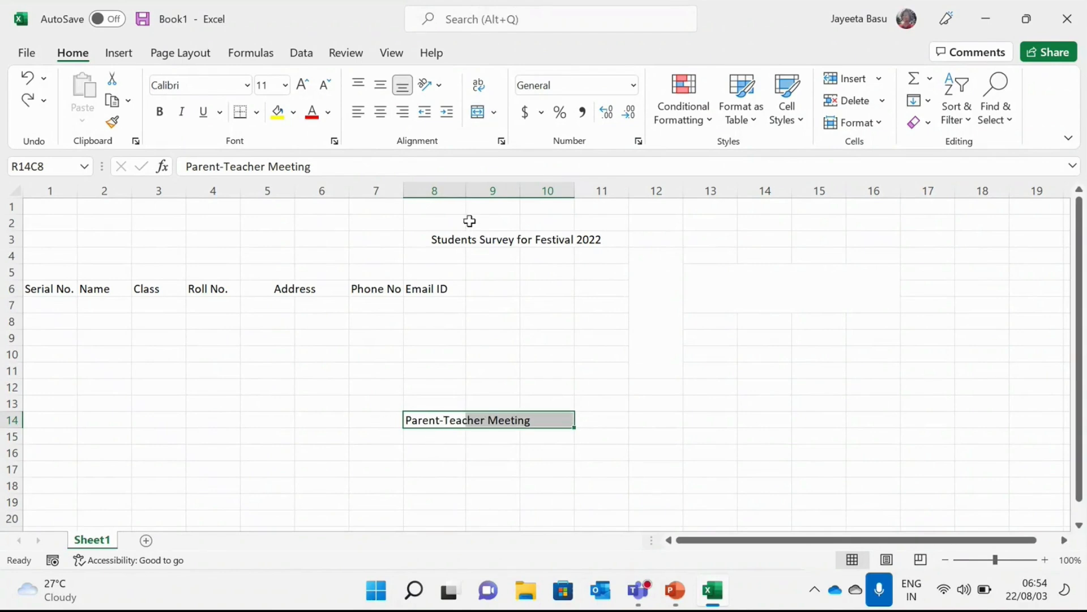
# Step: Merge and center the "Parent-Teacher Meeting" text across R14C8 to R14C10
pyautogui.click(527, 421)
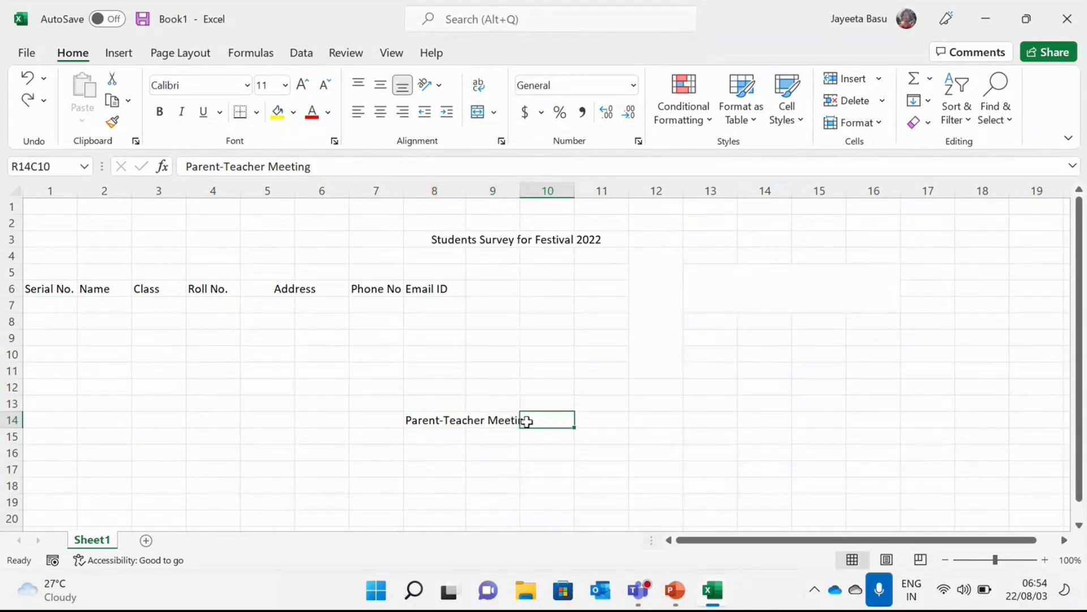
pyautogui.click(427, 419)
pyautogui.moveTo(428, 419); pyautogui.dragTo(543, 421)
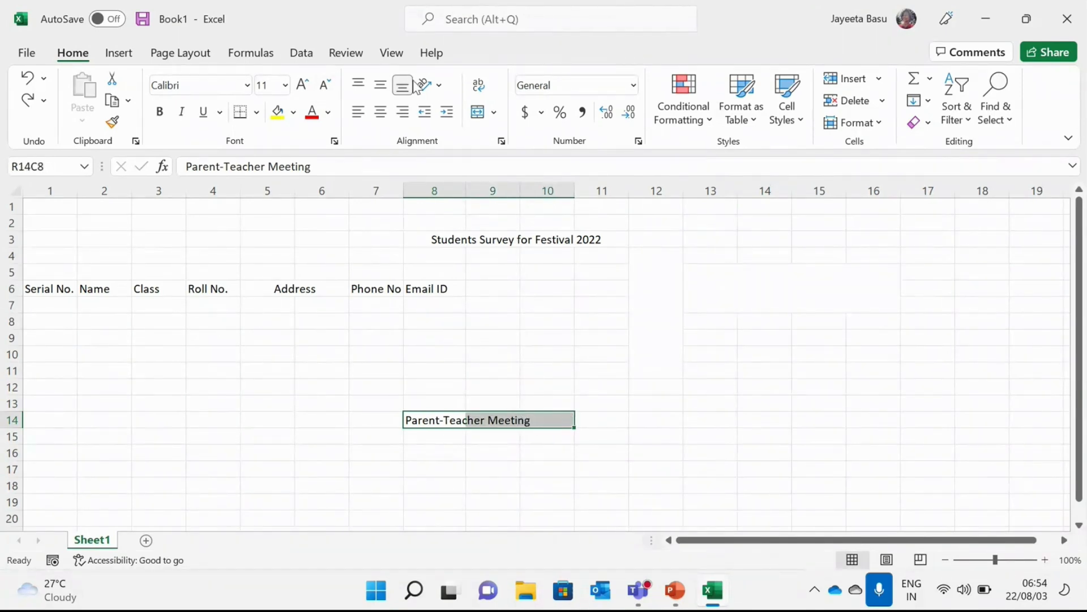
pyautogui.click(494, 113)
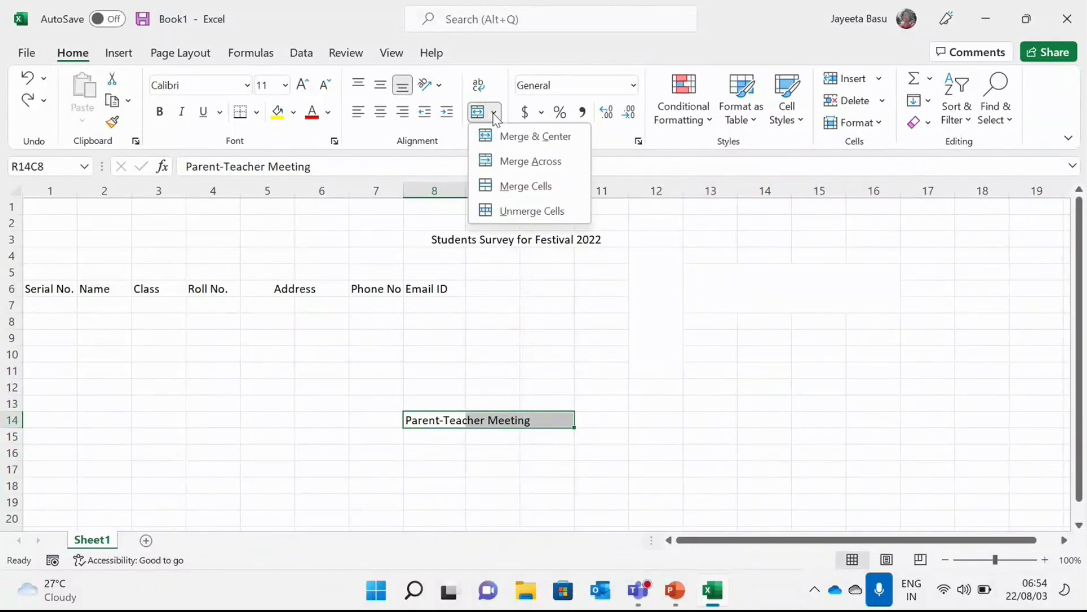
pyautogui.click(495, 149)
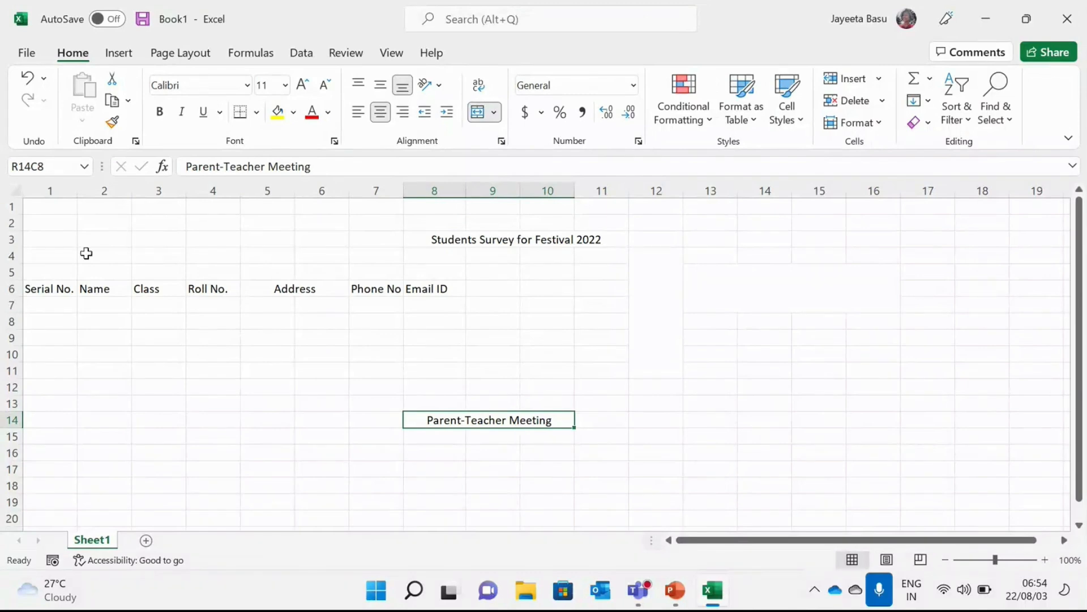
# Step: Split the merged vertical cell R4C12 to R11C12 with the Unmerge Cells option
pyautogui.moveTo(41, 292); pyautogui.dragTo(454, 292)
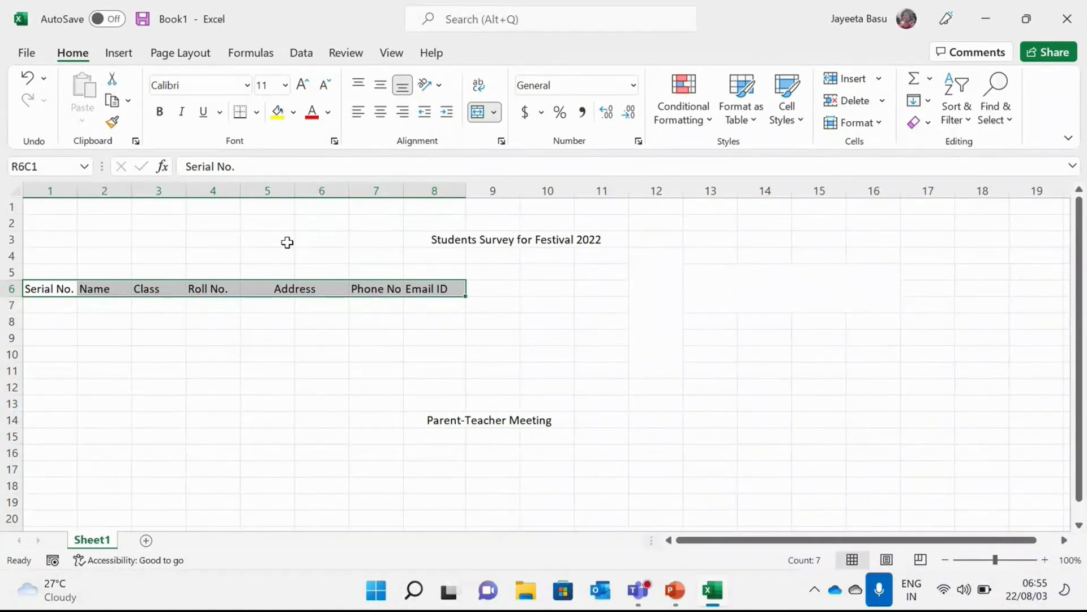
pyautogui.moveTo(638, 253); pyautogui.dragTo(636, 366)
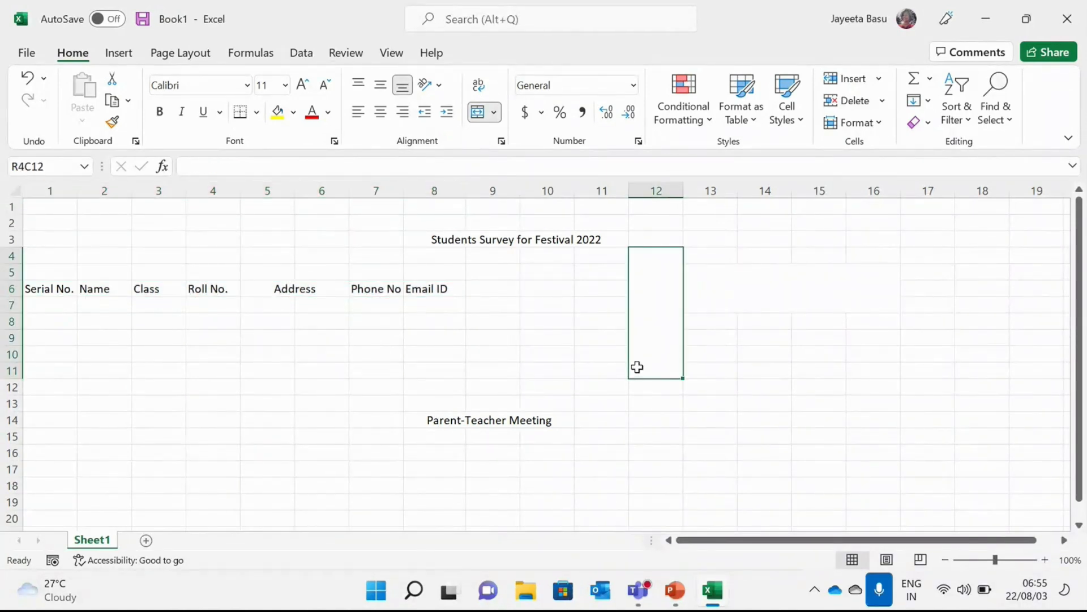
pyautogui.click(496, 117)
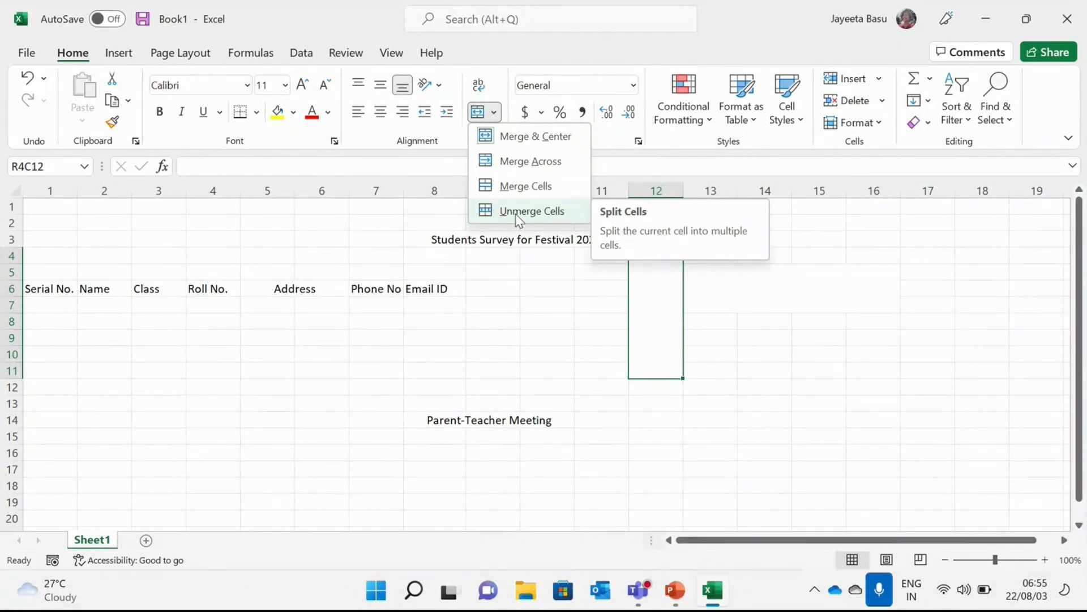
pyautogui.click(674, 316)
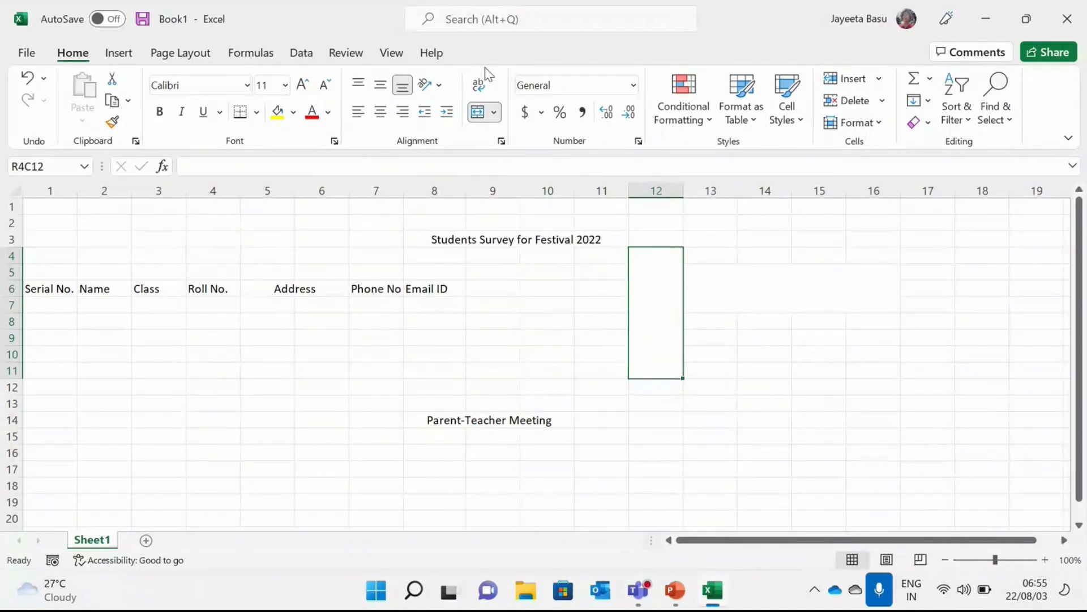
pyautogui.click(495, 113)
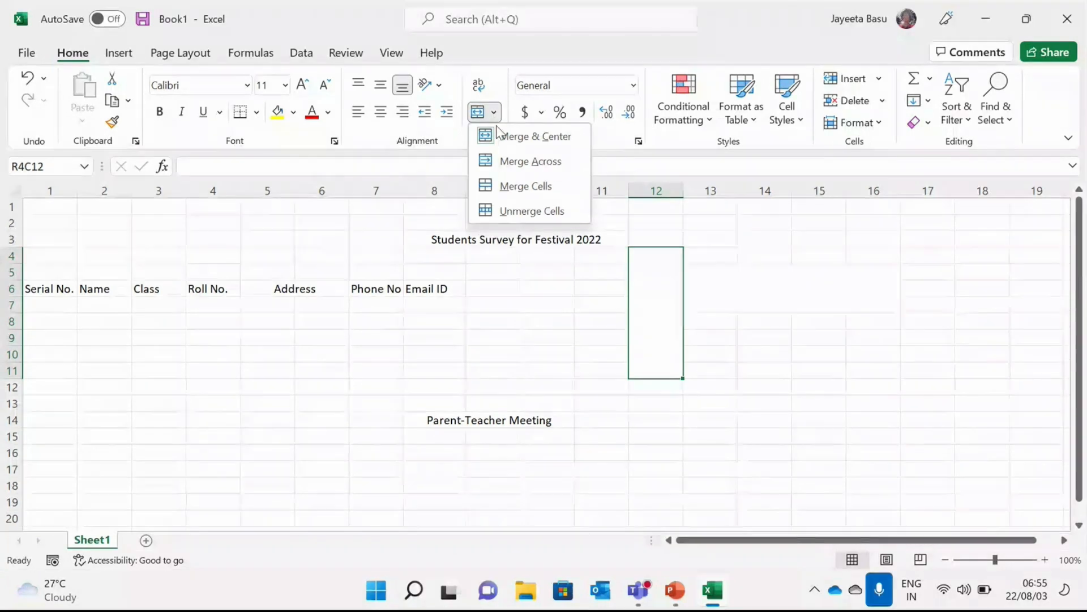
pyautogui.click(510, 212)
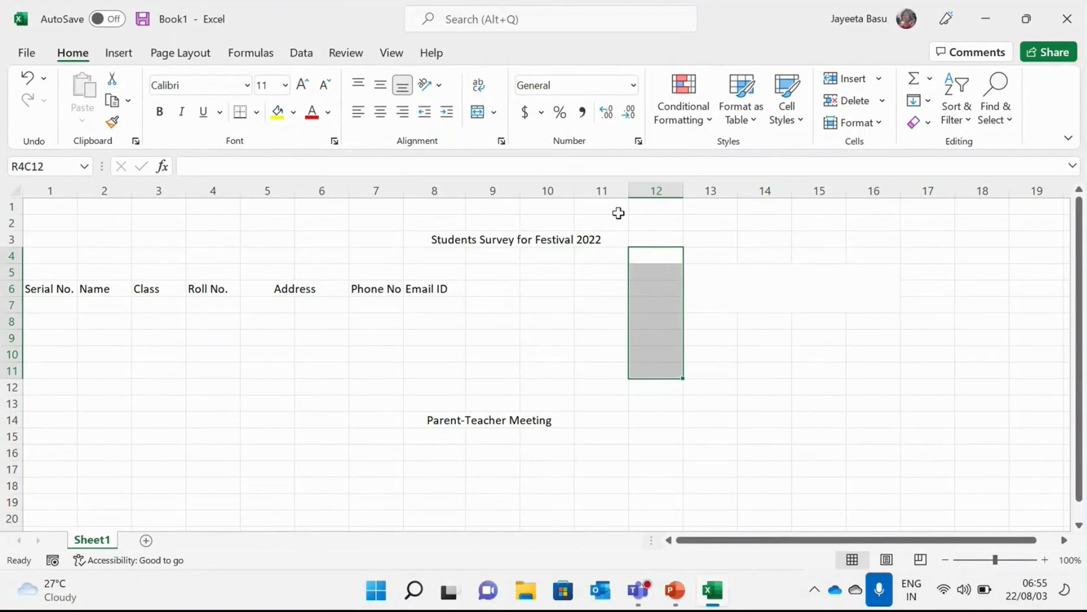
# Step: Merge R4C12 to R11C12 again with the Merge Cells option and split it again with Unmerge Cells
pyautogui.click(495, 114)
pyautogui.click(505, 177)
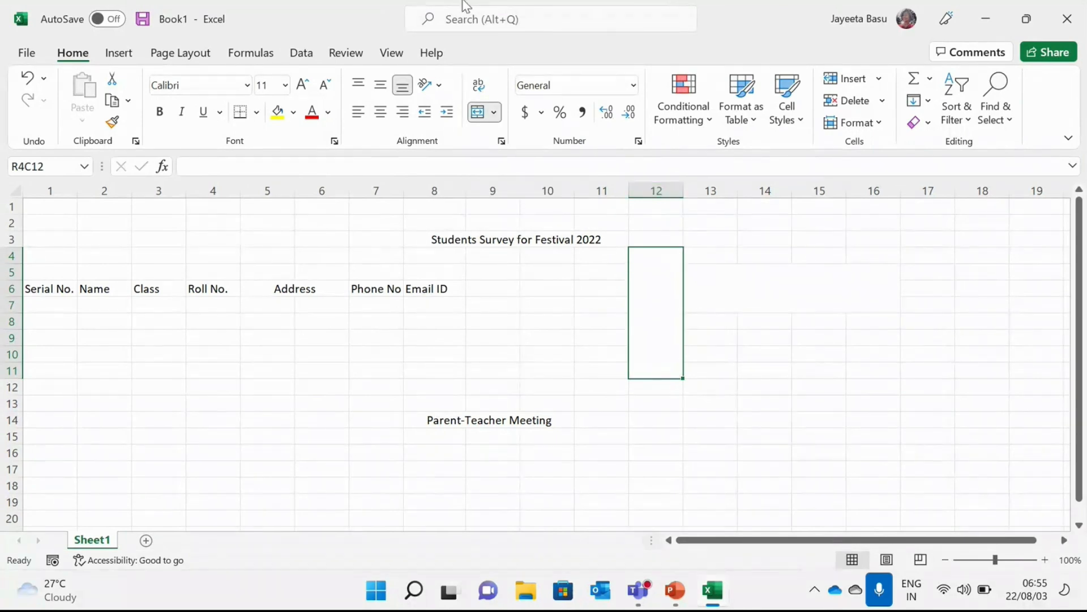
pyautogui.click(494, 114)
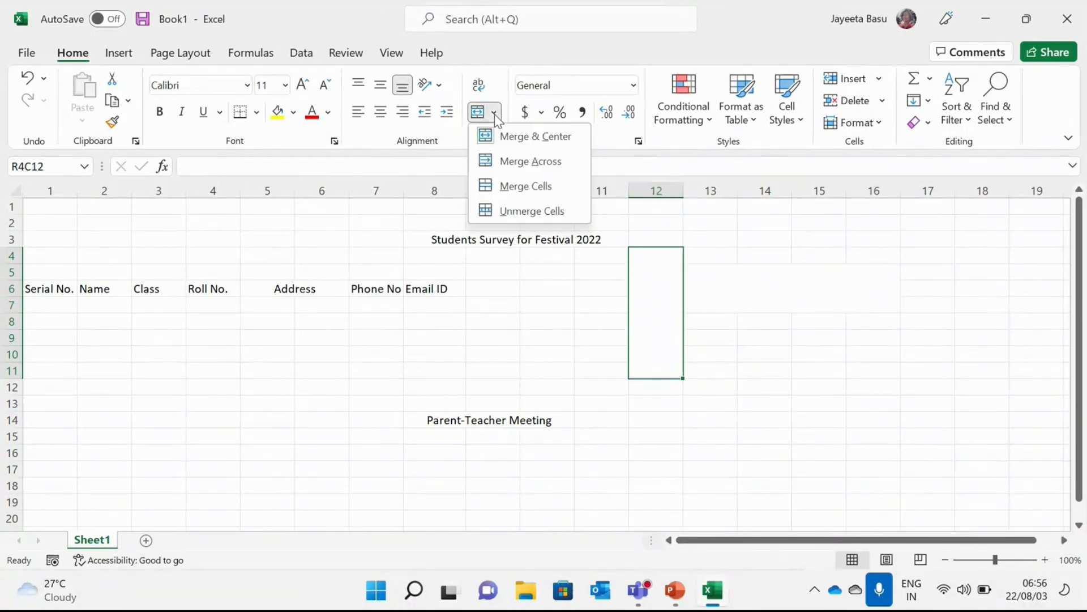
pyautogui.click(507, 214)
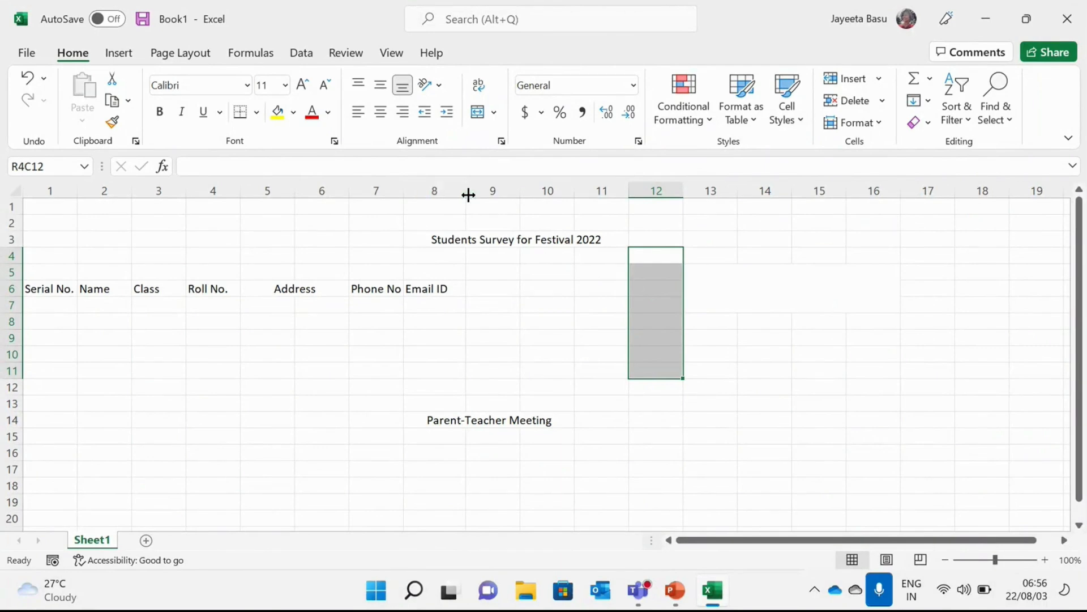
# Step: Widen column 8 and undo the width change
pyautogui.moveTo(468, 191); pyautogui.dragTo(602, 223)
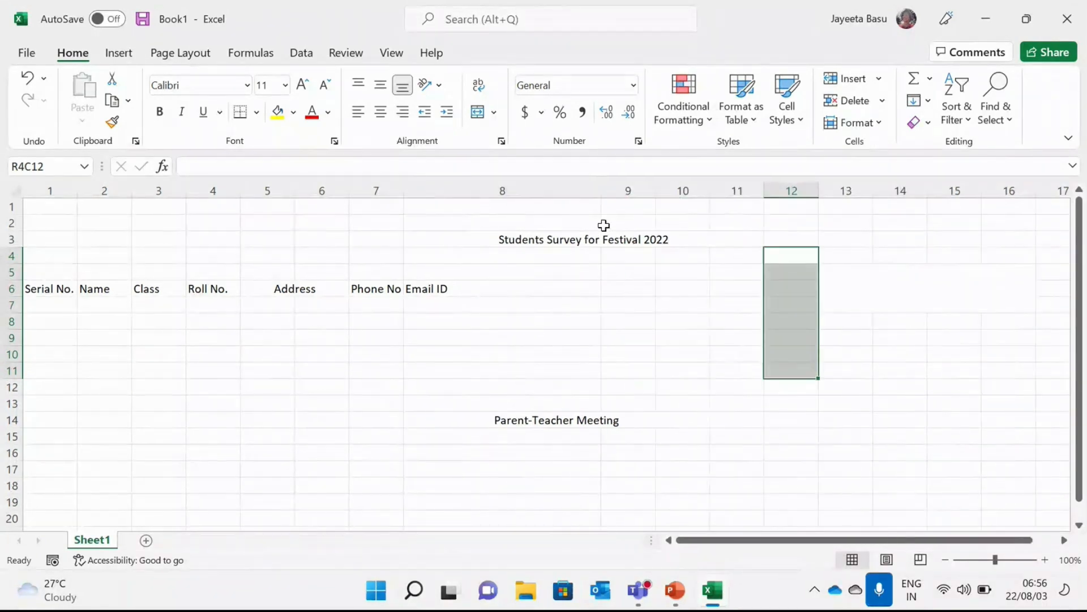
pyautogui.hotkey('ctrl', 'z')
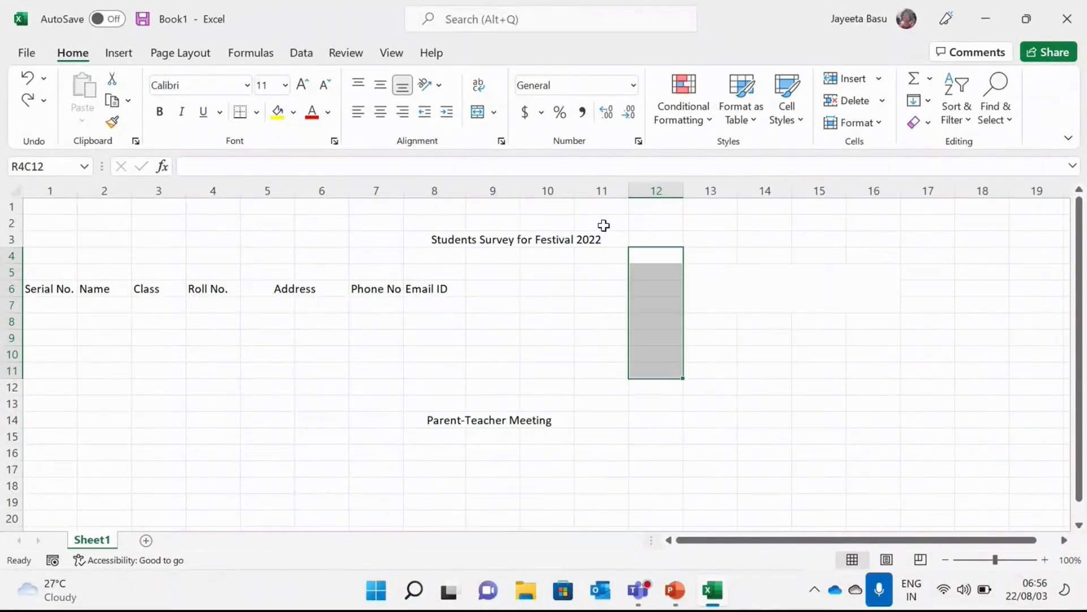
pyautogui.click(603, 224)
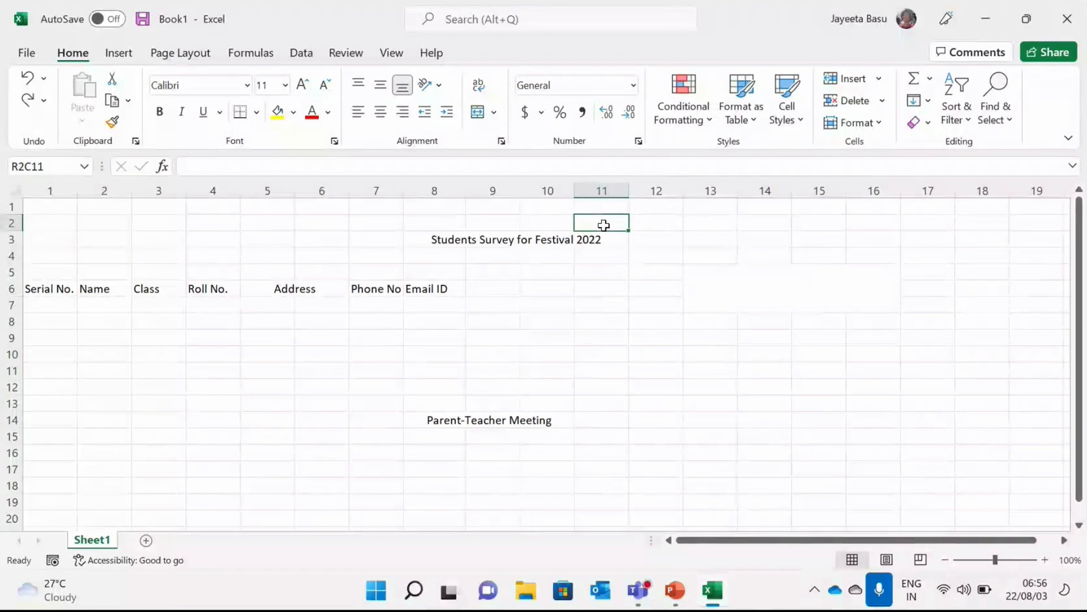
# Step: Merge and center the empty block R11C12 to R14C18, and split it back with the Unmerge Cells option
pyautogui.click(445, 244)
pyautogui.moveTo(445, 245); pyautogui.dragTo(548, 251)
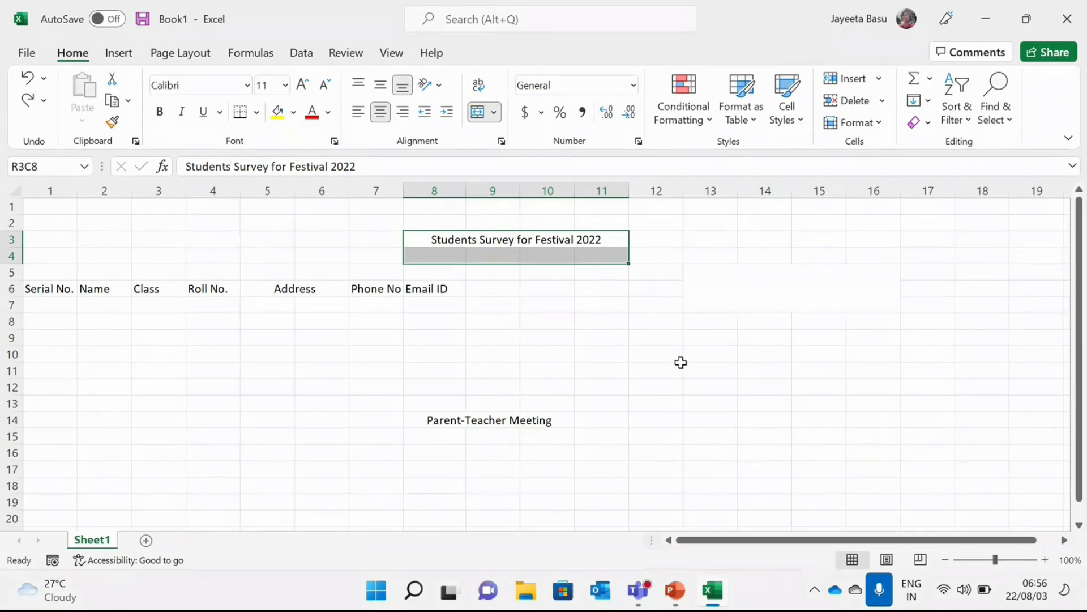
pyautogui.moveTo(681, 363); pyautogui.dragTo(969, 419)
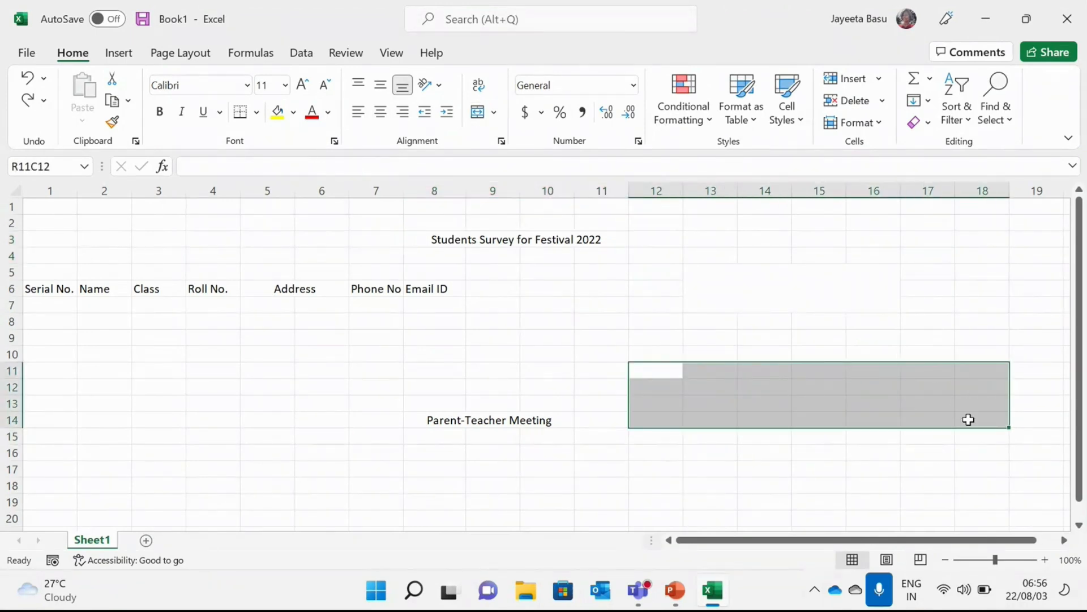
pyautogui.click(482, 119)
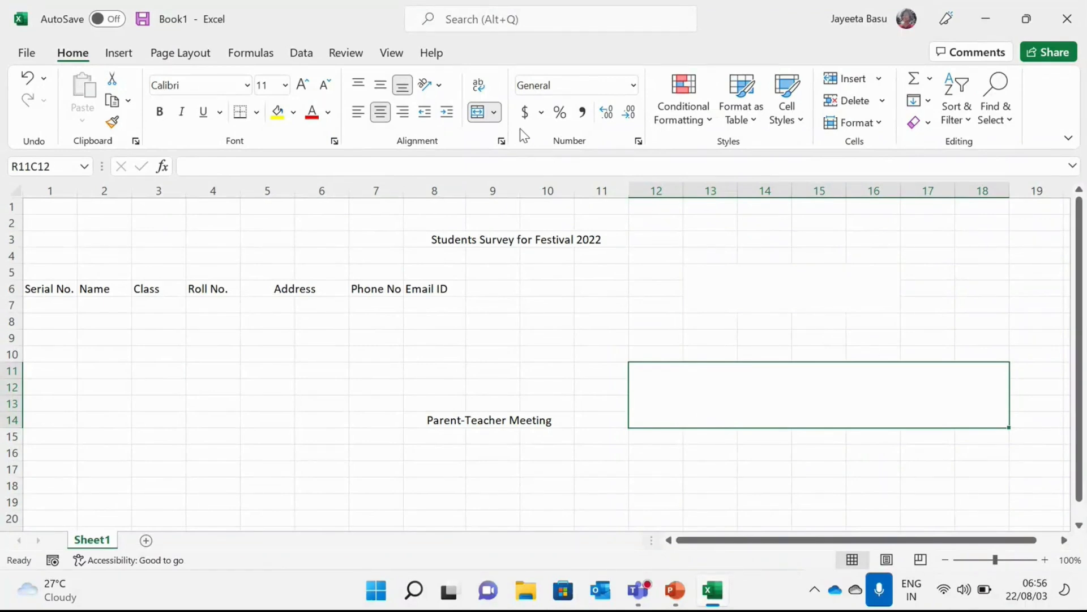
pyautogui.click(492, 115)
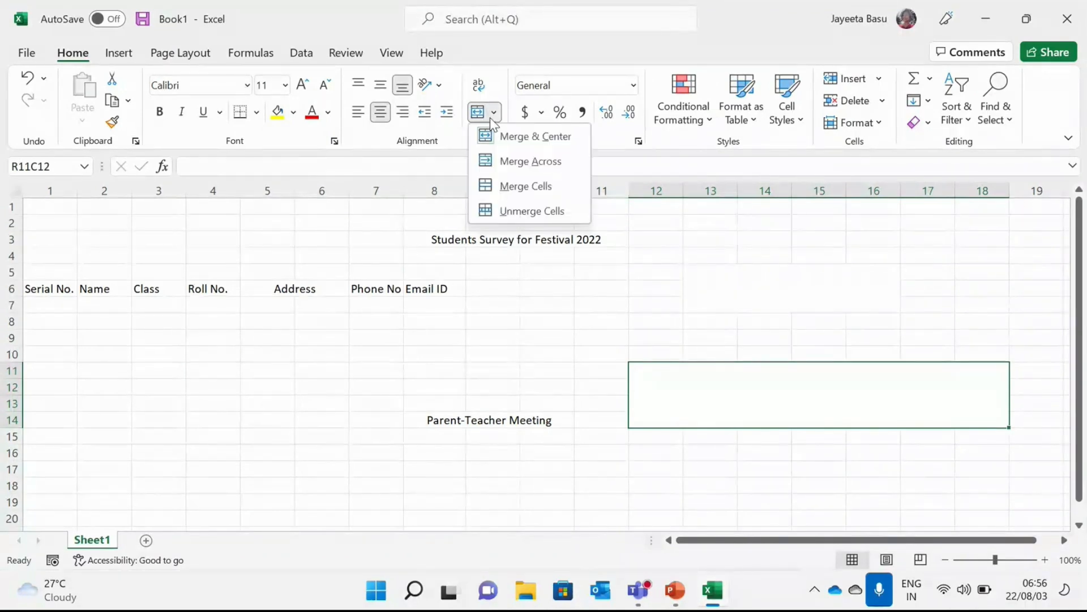
pyautogui.click(519, 212)
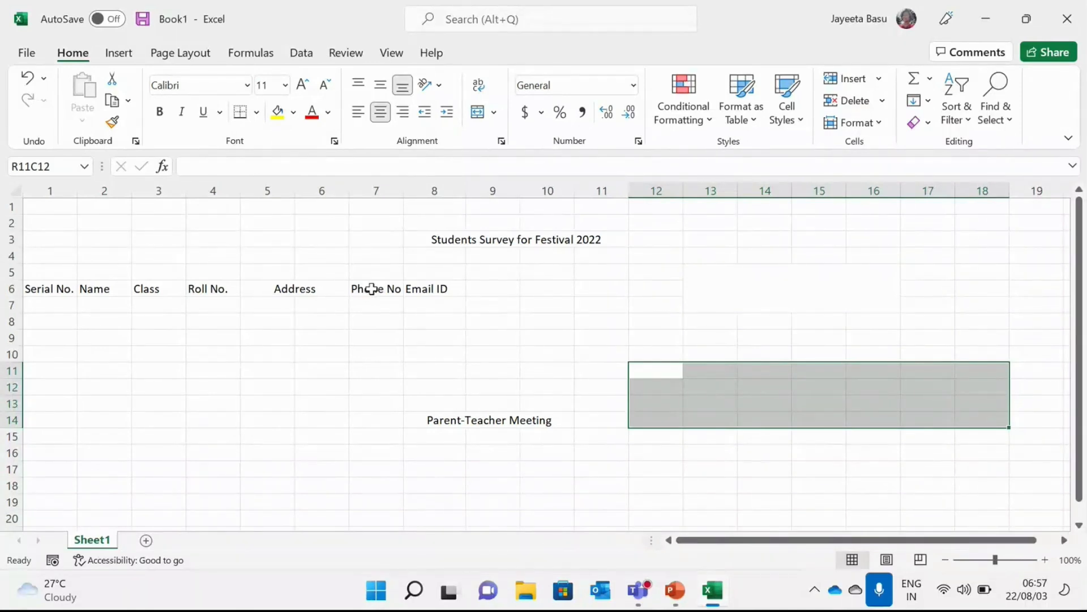
# Step: Merge the Phone No and Email ID header cells R6C7 to R6C8 with Merge Cells, accept discarding the second value, and undo the merge
pyautogui.moveTo(371, 289); pyautogui.dragTo(440, 286)
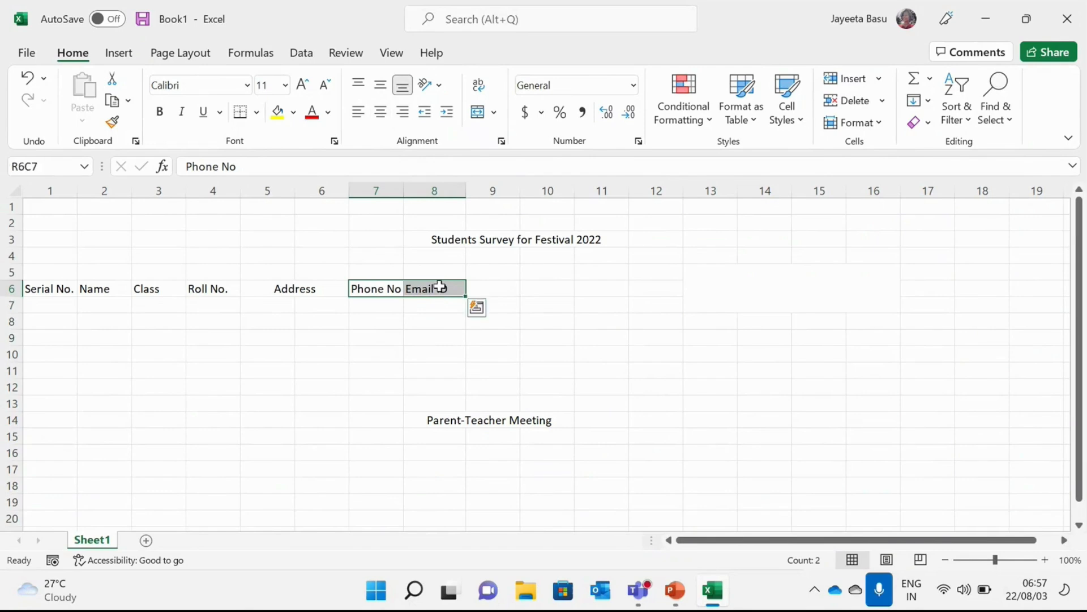
pyautogui.click(494, 112)
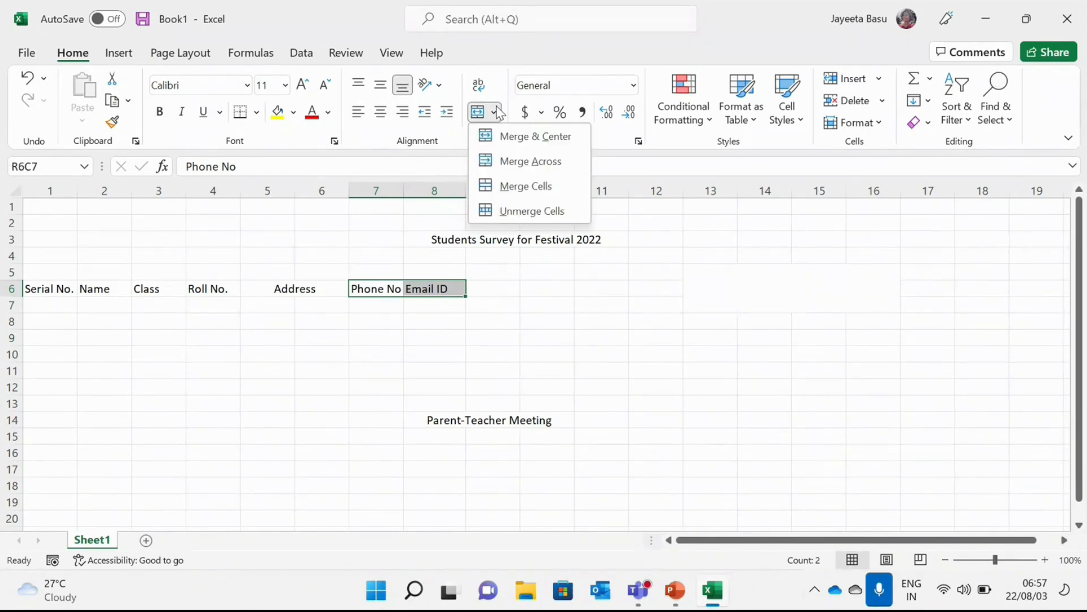
pyautogui.click(523, 192)
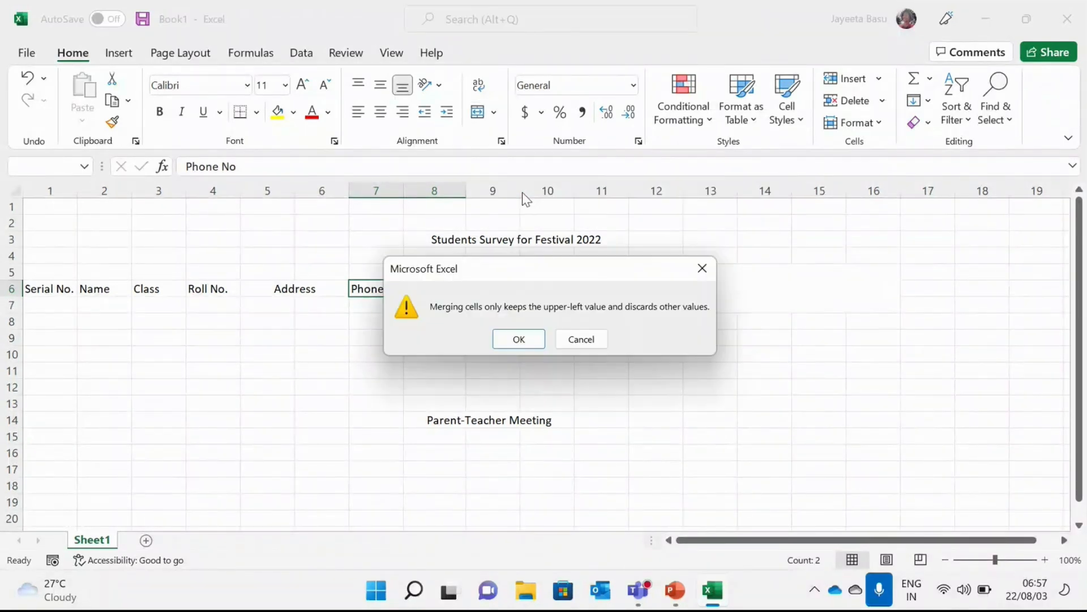
pyautogui.click(519, 339)
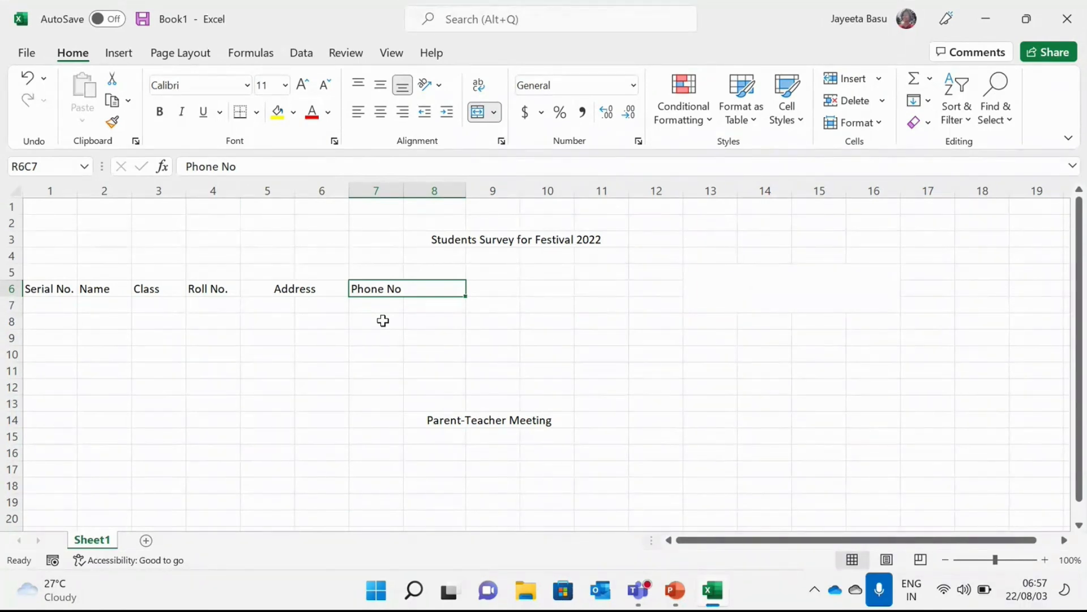
pyautogui.hotkey('ctrl', 'z')
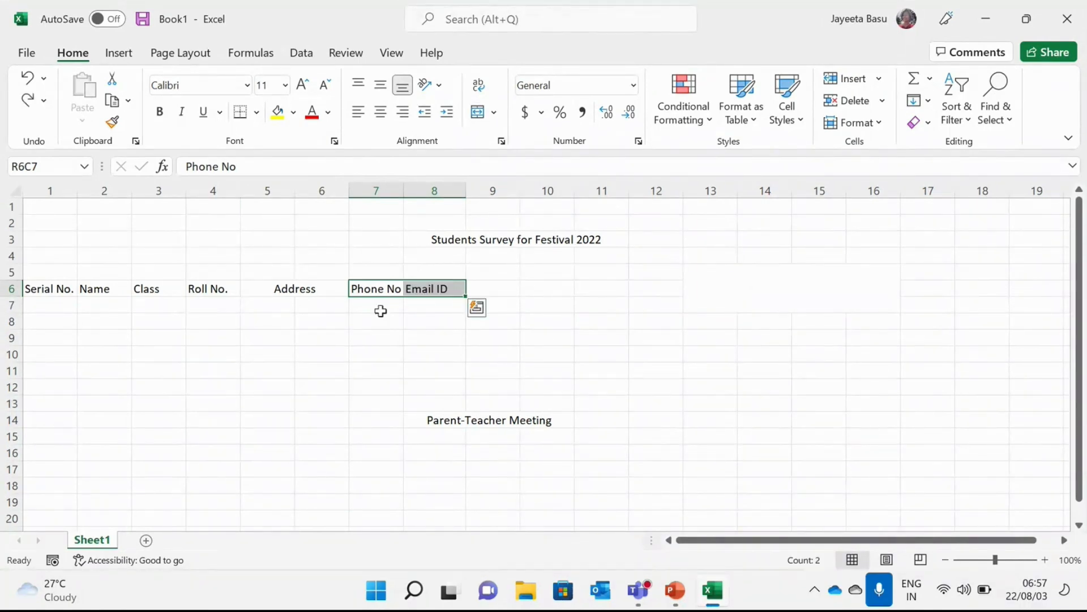
pyautogui.click(426, 301)
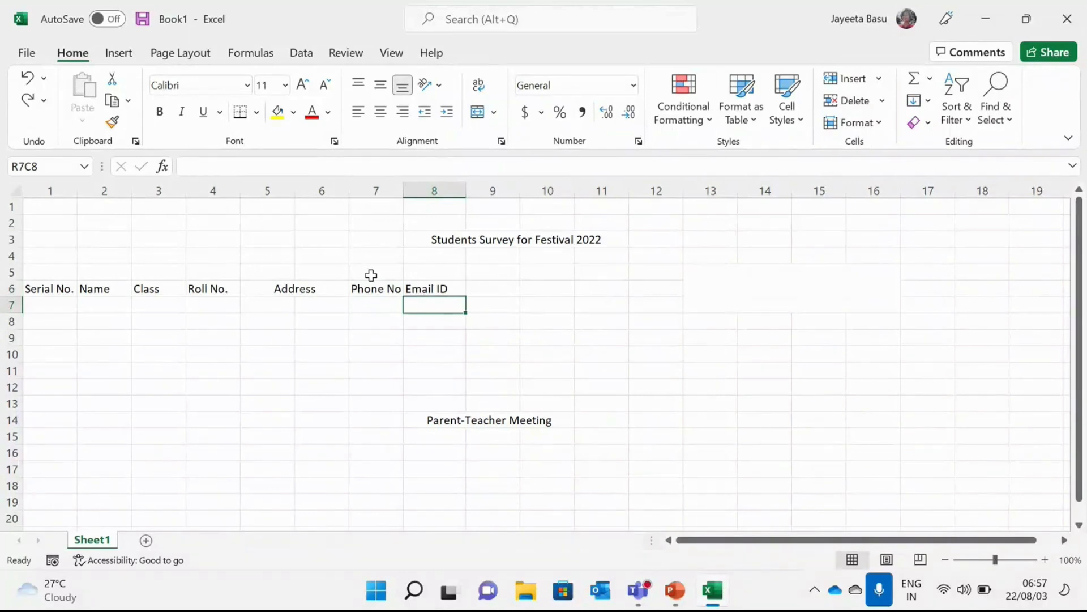
pyautogui.click(449, 290)
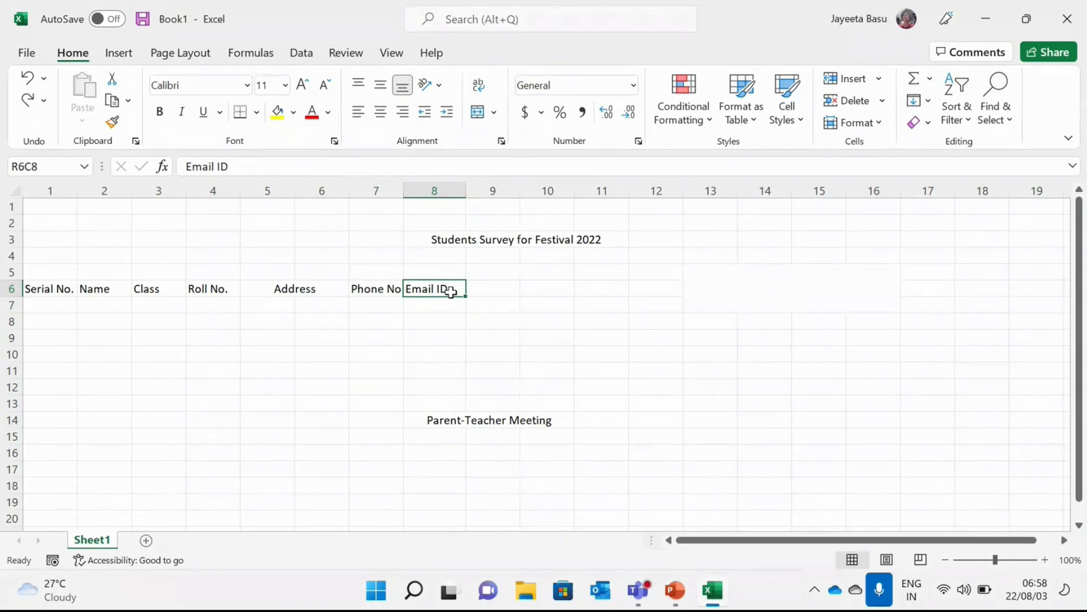
# Step: Switch to the PowerPoint presentation, start the slide show from the Center Cells slide and advance to the Currency Formatting slide
pyautogui.click(675, 591)
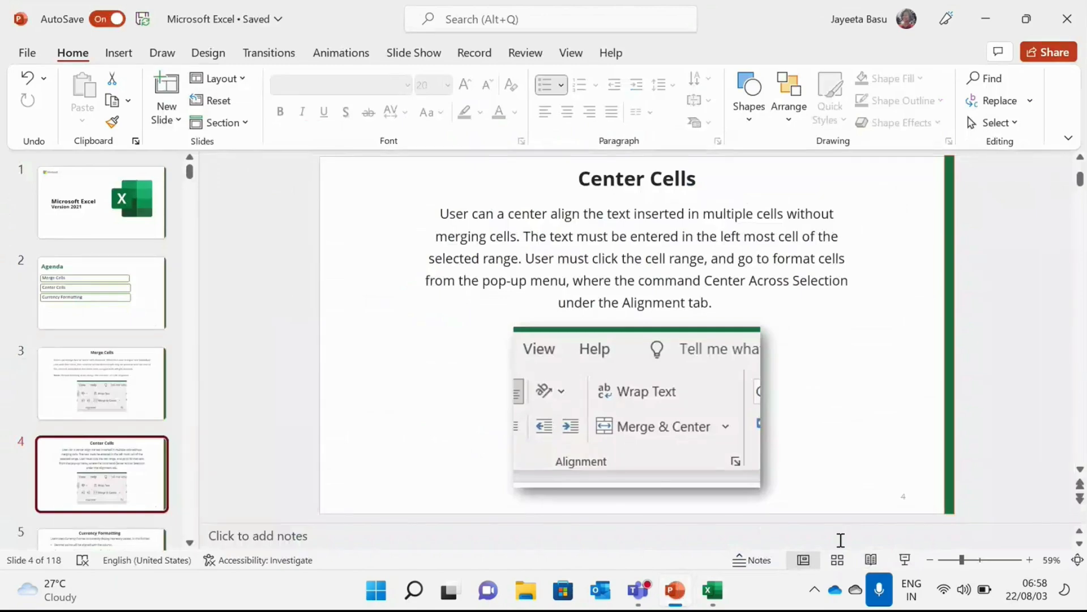
pyautogui.click(905, 560)
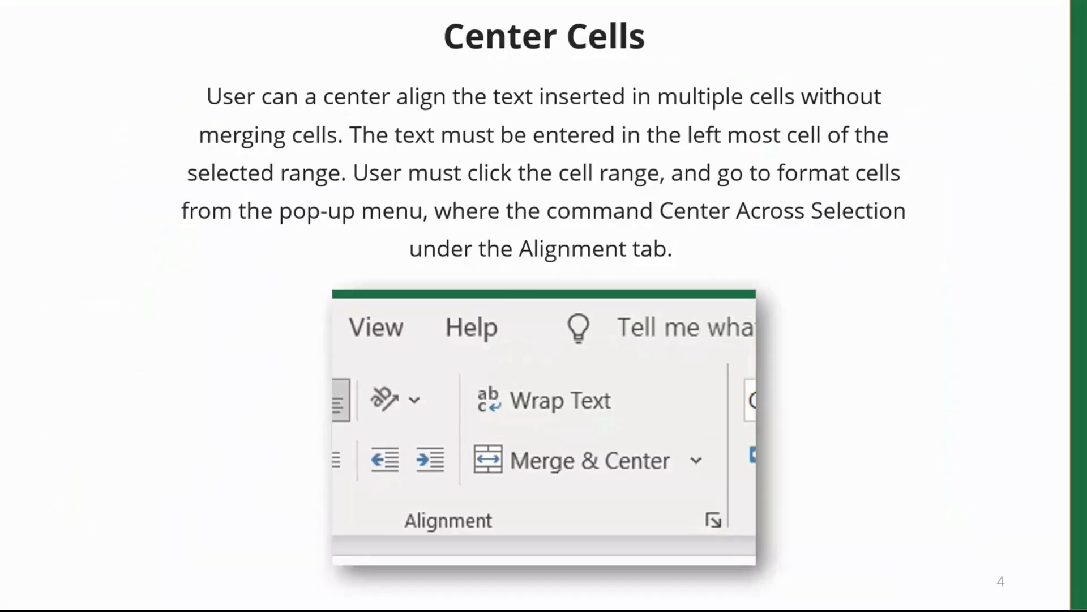
pyautogui.press('Right')
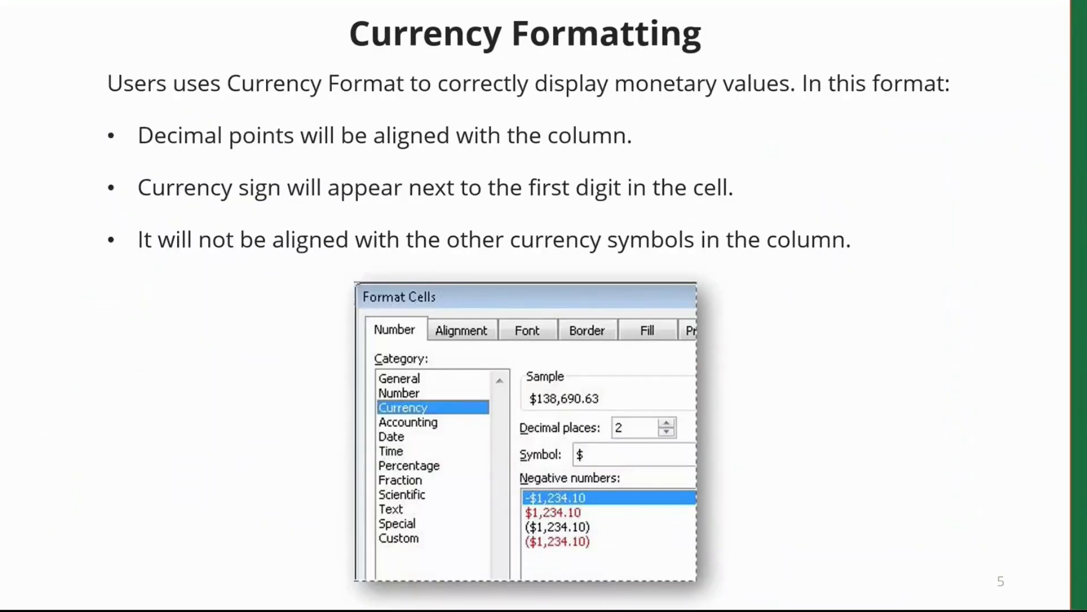
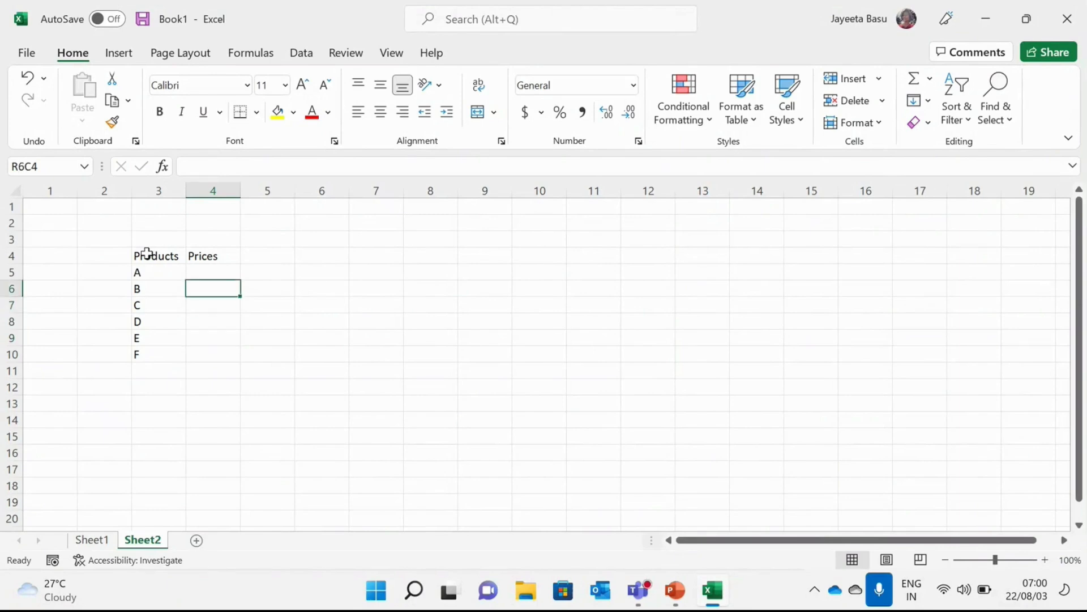
# Step: Enter the prices 50, 75, 45, 30, 100 and 15 for products A to F in R5C4 to R10C4 of Sheet2
pyautogui.write('50')
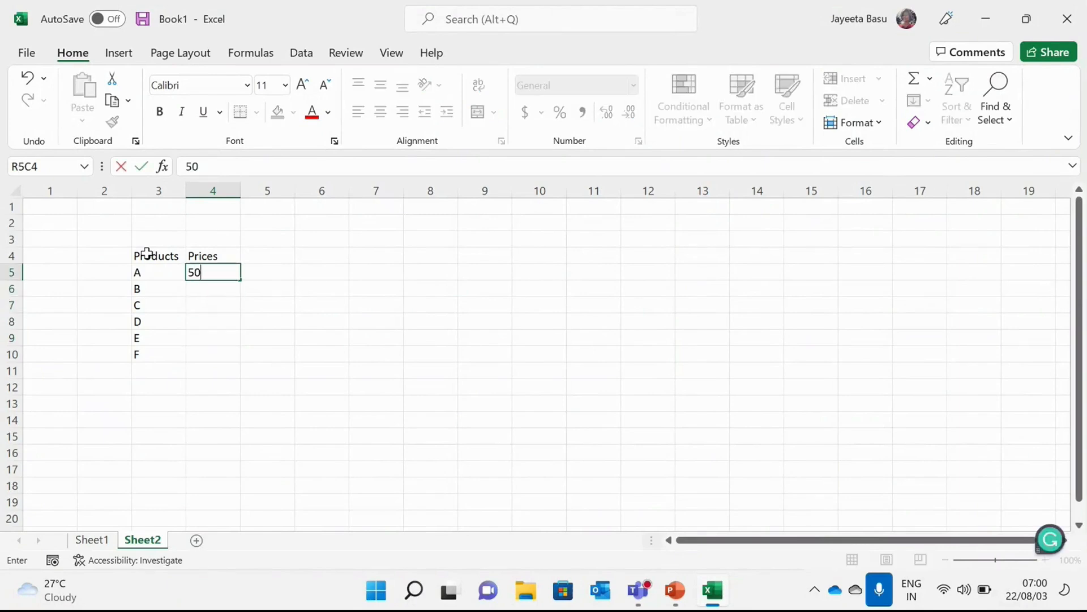
pyautogui.press('Return')
pyautogui.write('75')
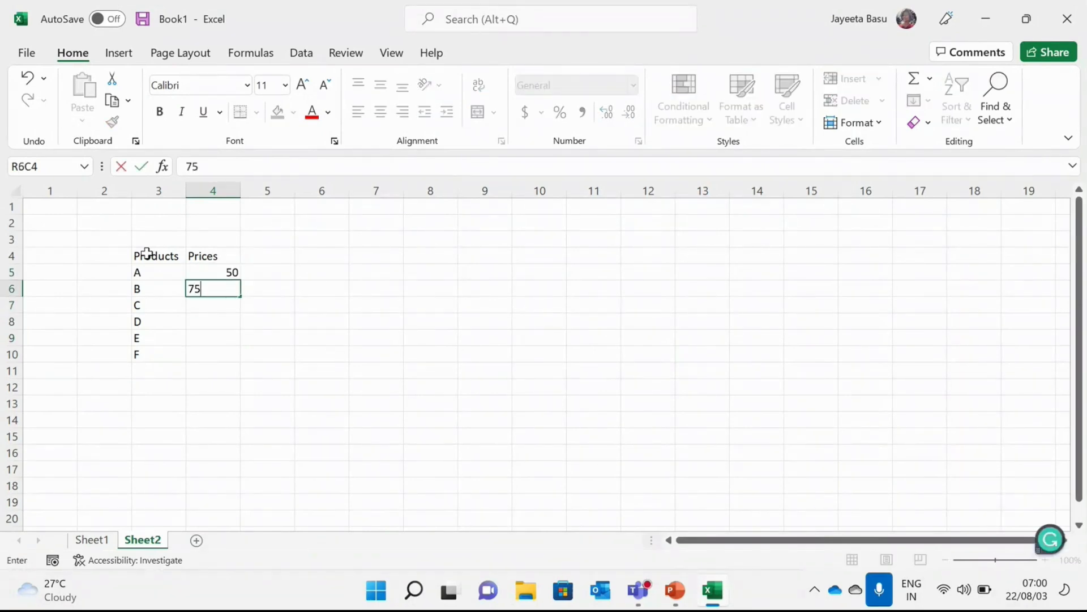
pyautogui.press('Return')
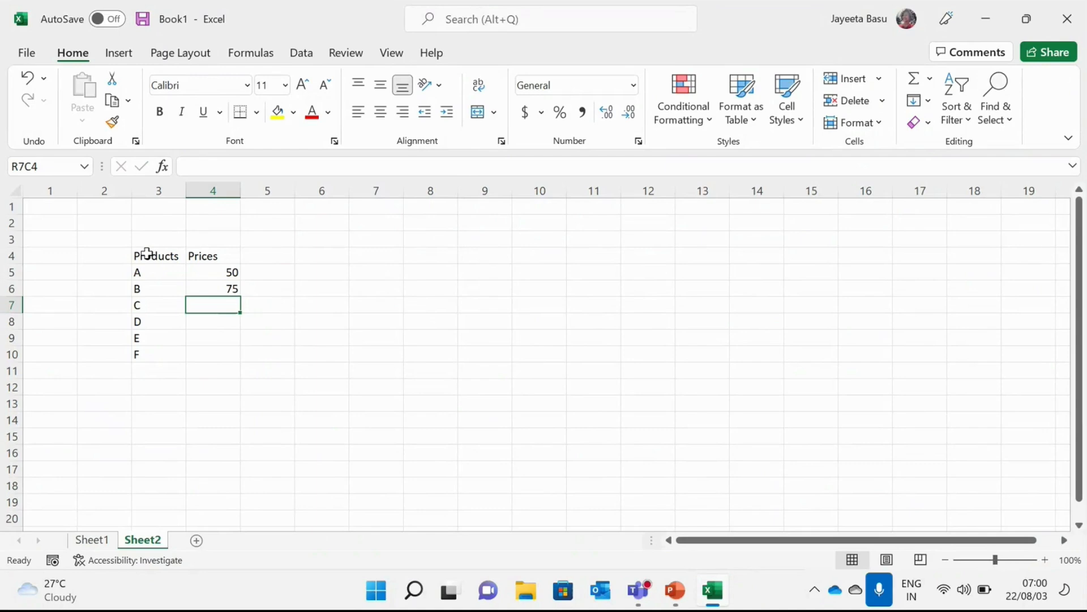
pyautogui.write('45')
pyautogui.press('Return')
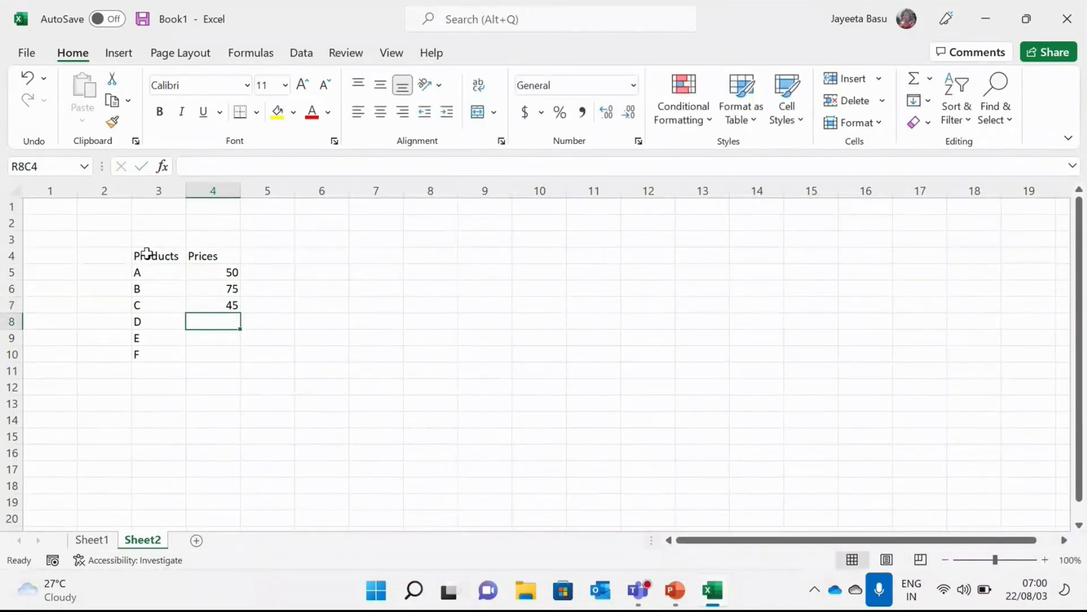
pyautogui.write('30')
pyautogui.press('Return')
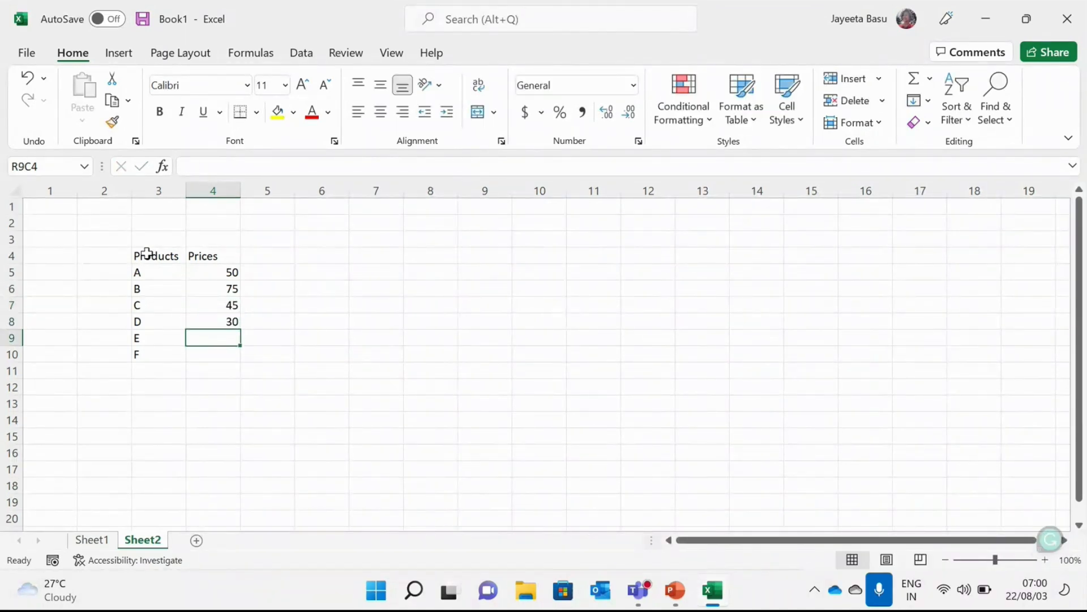
pyautogui.write('100')
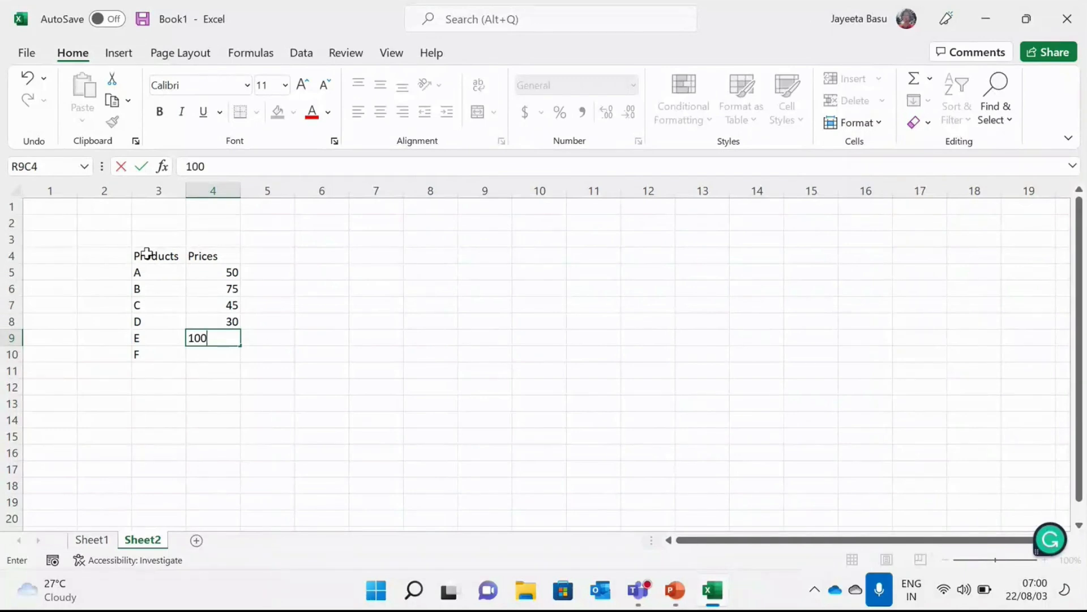
pyautogui.press('Return')
pyautogui.write('1')
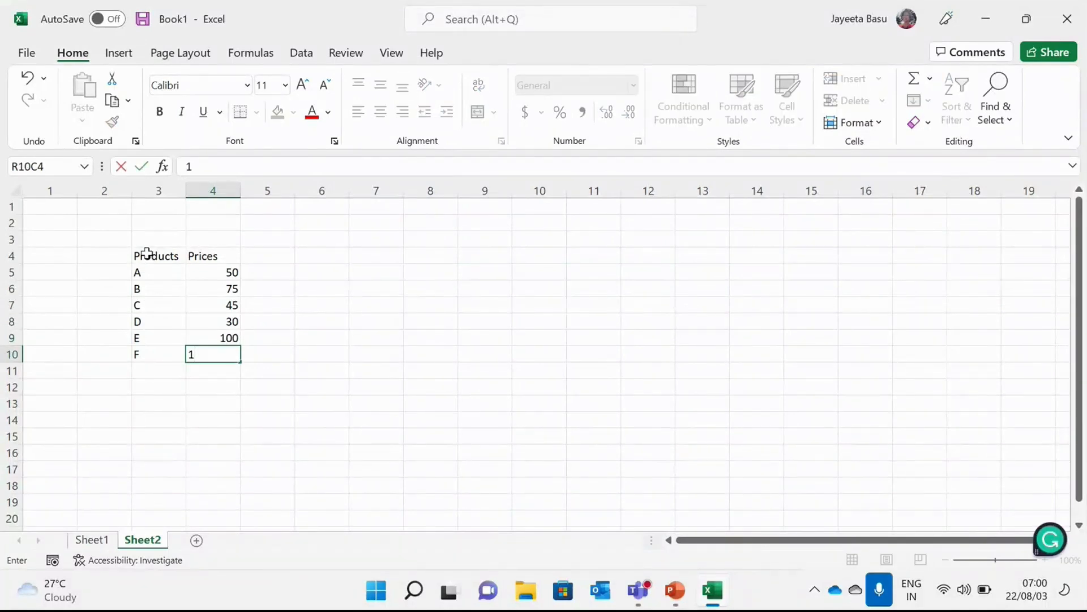
pyautogui.write('5')
pyautogui.click(282, 293)
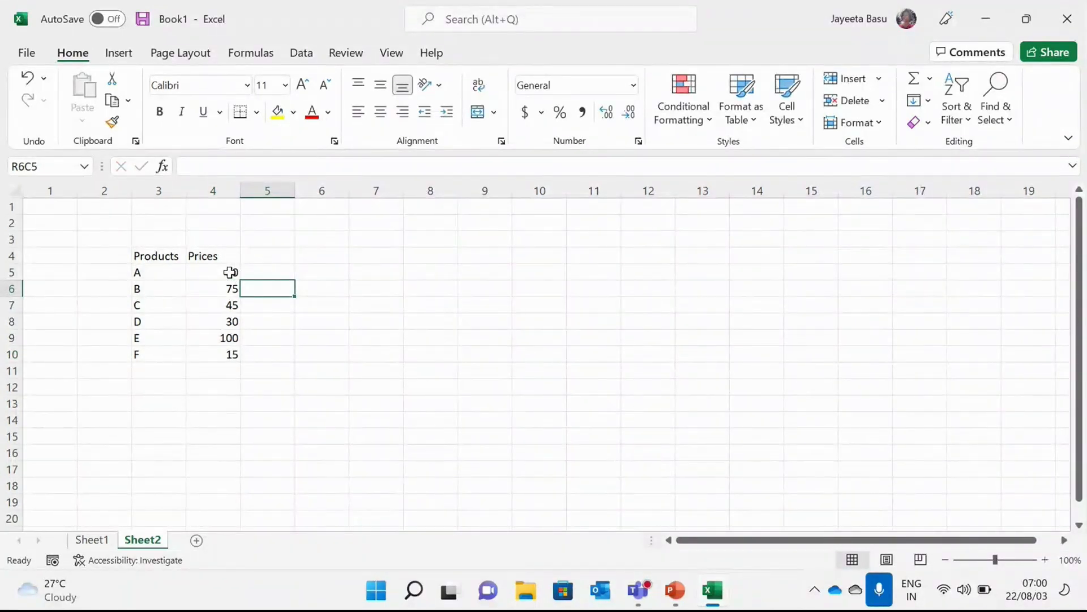
# Step: Format the prices in R5C4 to R10C4 as Accounting with the ₹ English (India) symbol, and widen column 4
pyautogui.moveTo(230, 273); pyautogui.dragTo(220, 353)
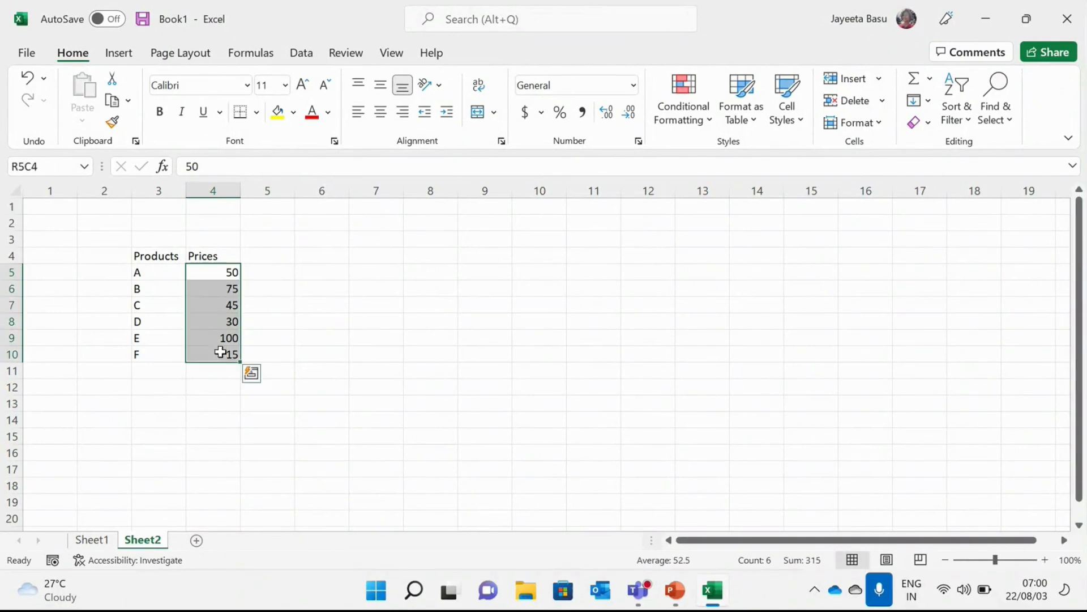
pyautogui.click(542, 113)
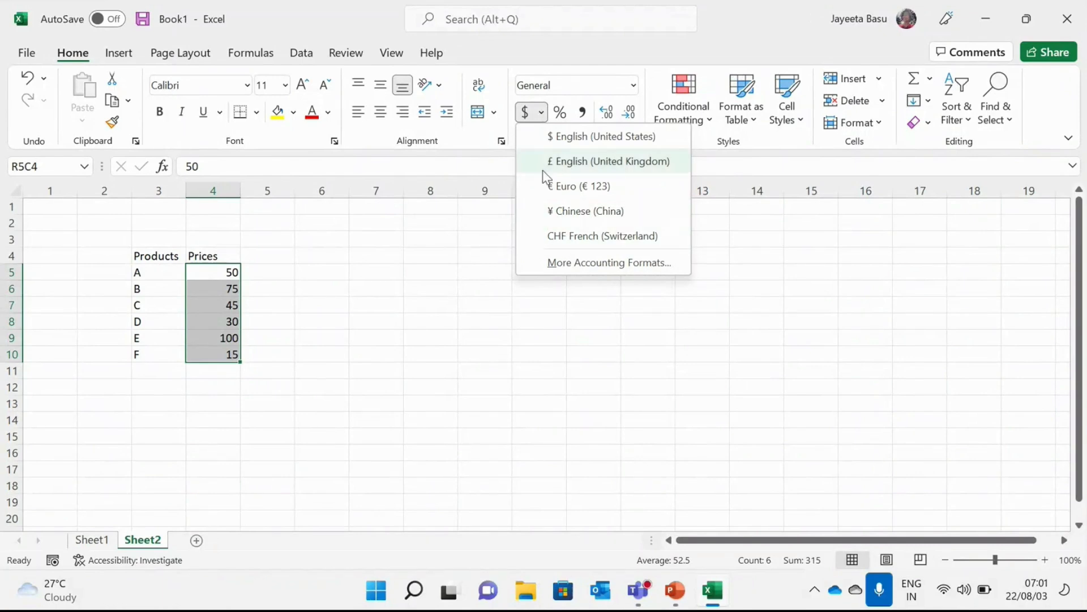
pyautogui.click(609, 264)
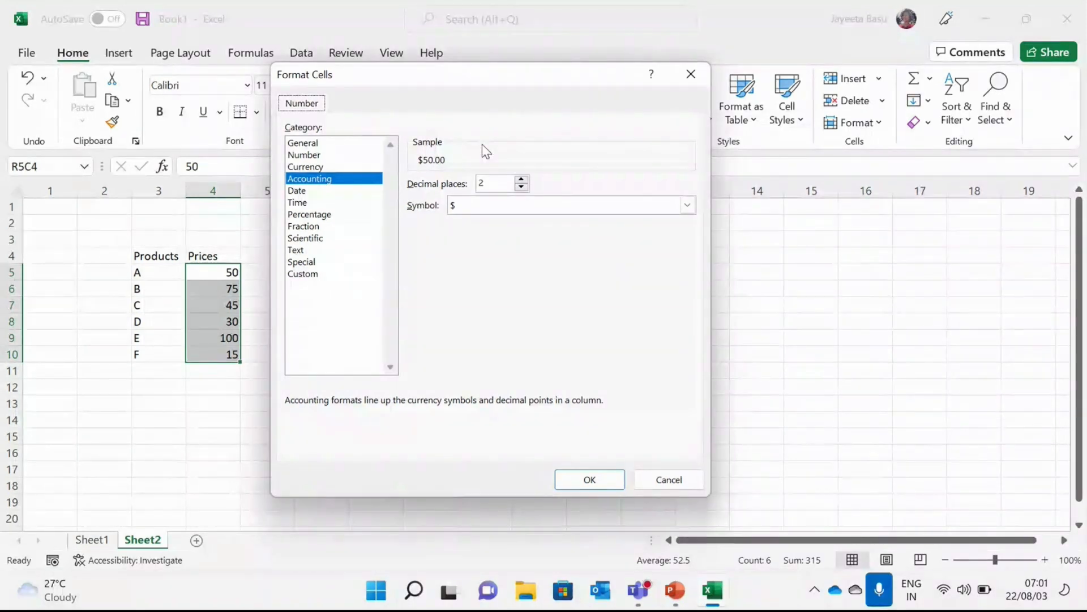
pyautogui.click(486, 204)
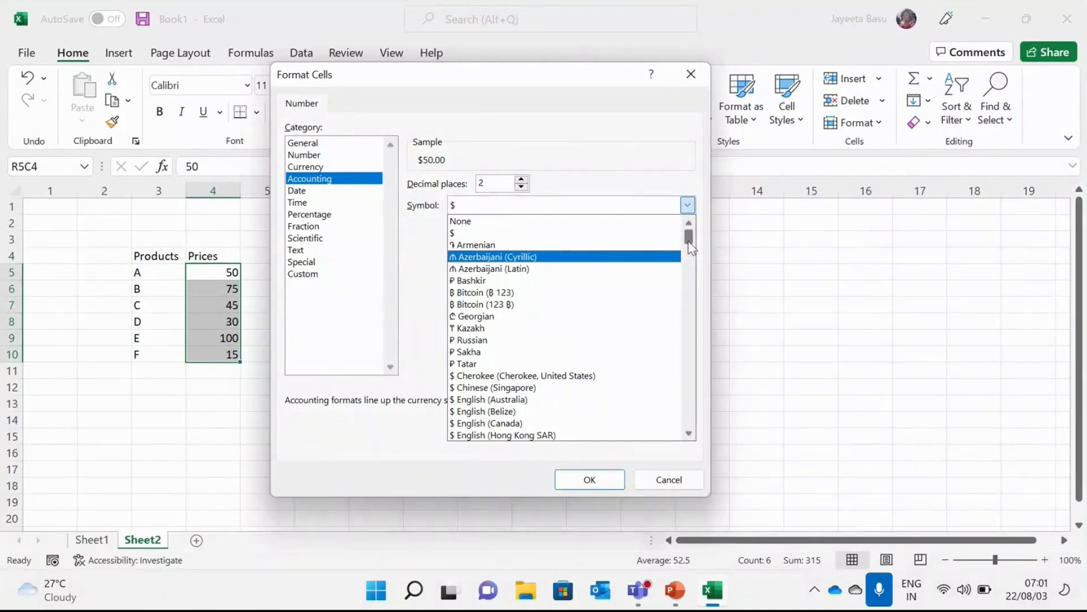
pyautogui.scroll(-15, 688, 240)
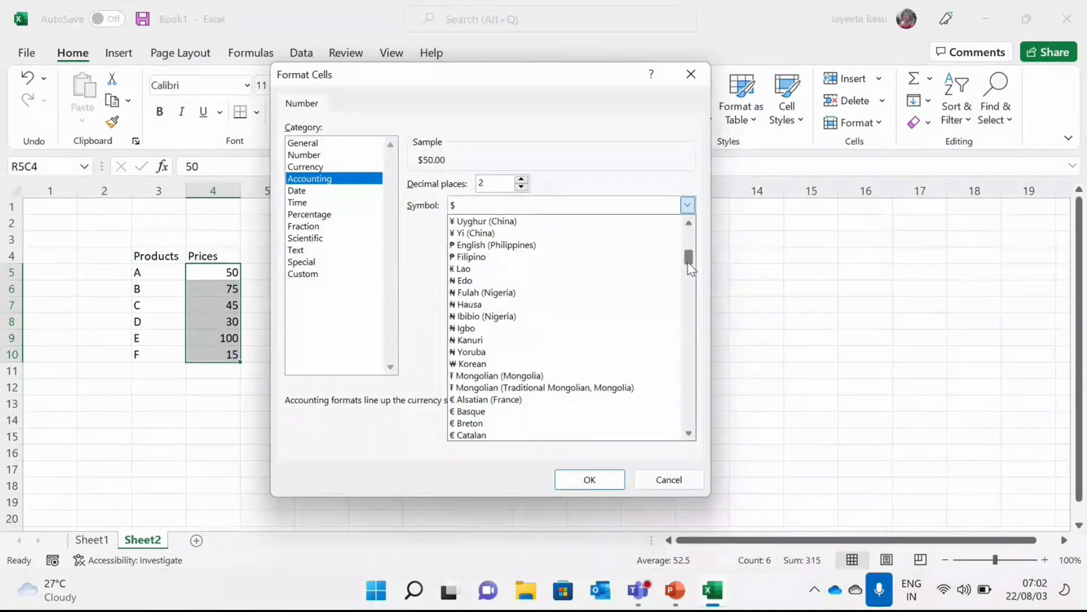
pyautogui.moveTo(690, 272); pyautogui.dragTo(691, 292)
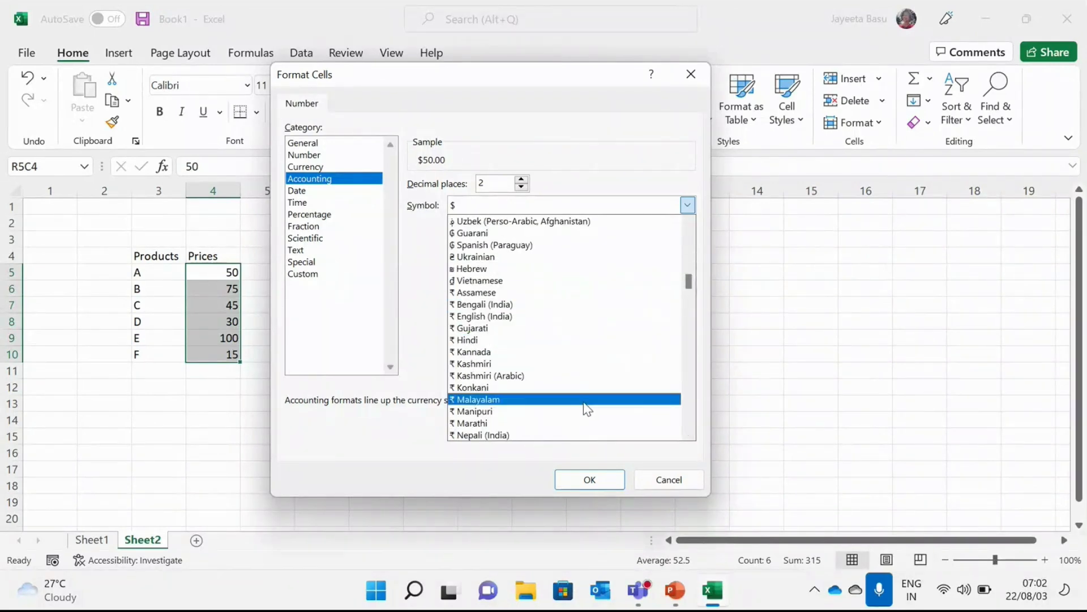
pyautogui.click(556, 316)
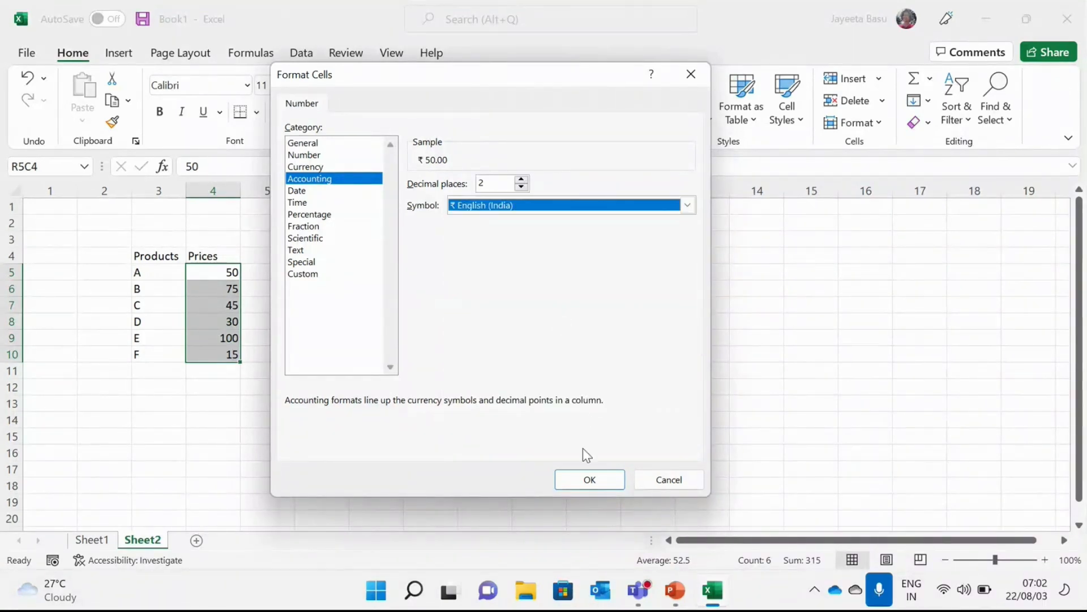
pyautogui.click(588, 479)
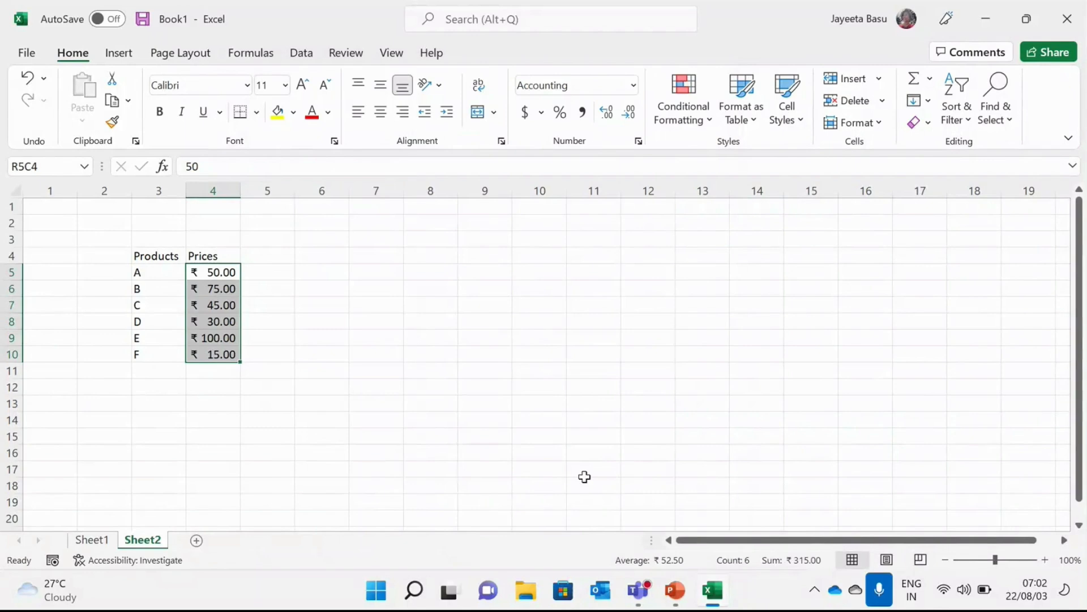
pyautogui.click(494, 434)
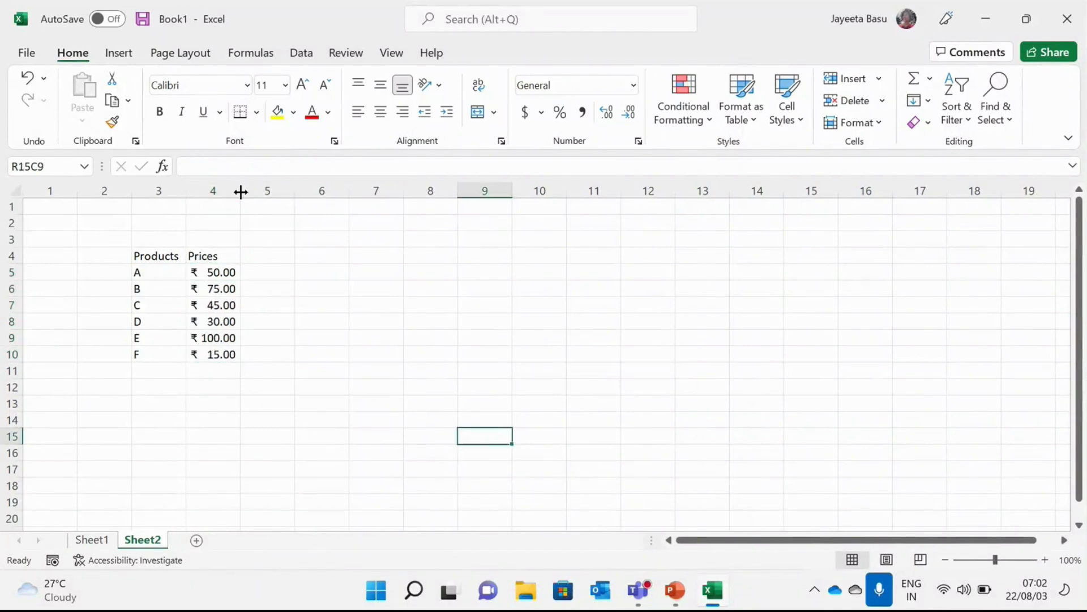
pyautogui.moveTo(241, 192); pyautogui.dragTo(264, 191)
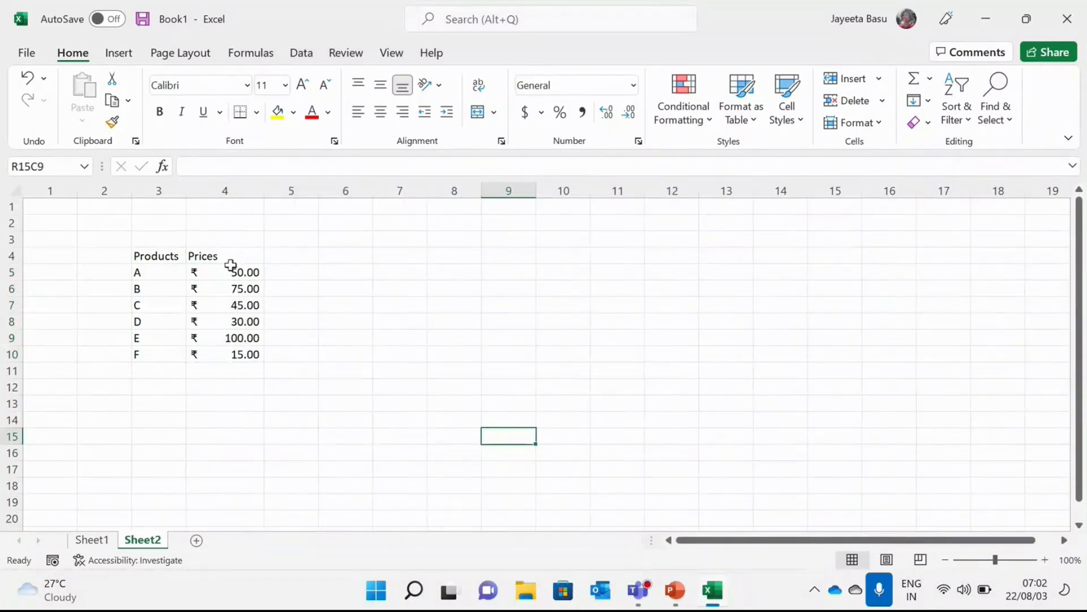
# Step: Reapply the Accounting format with the ₹ English (India) symbol to the prices of products A to F through More Accounting Formats
pyautogui.moveTo(232, 270); pyautogui.dragTo(225, 358)
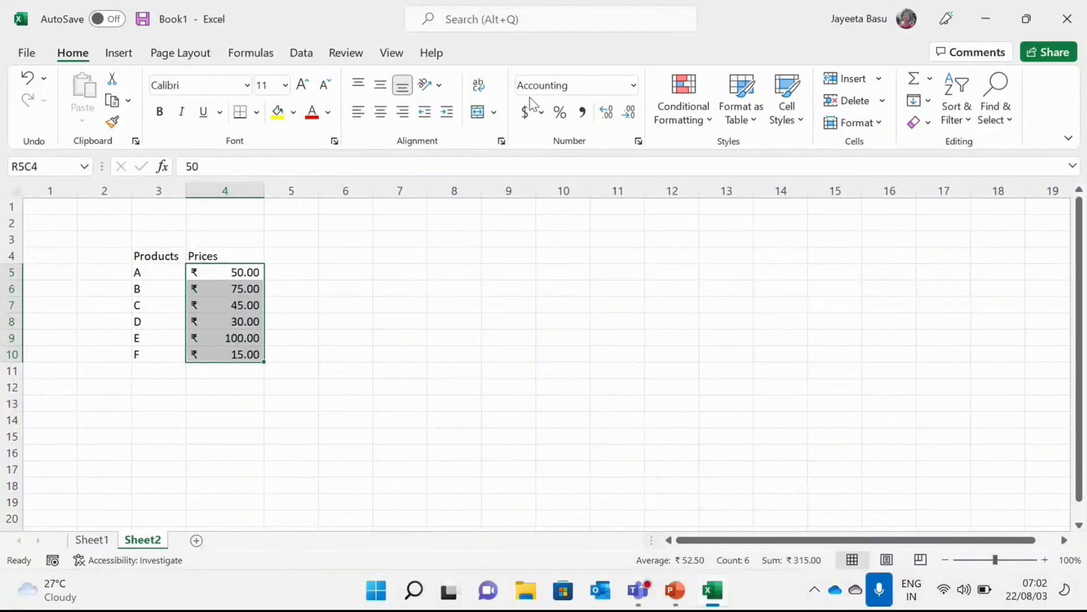
pyautogui.click(541, 113)
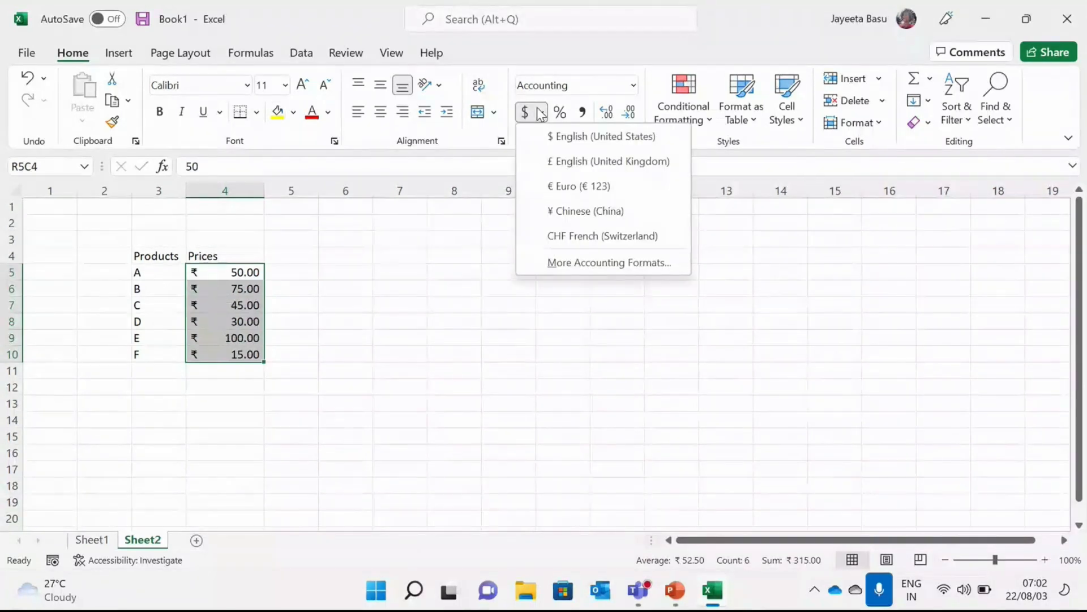
pyautogui.click(635, 262)
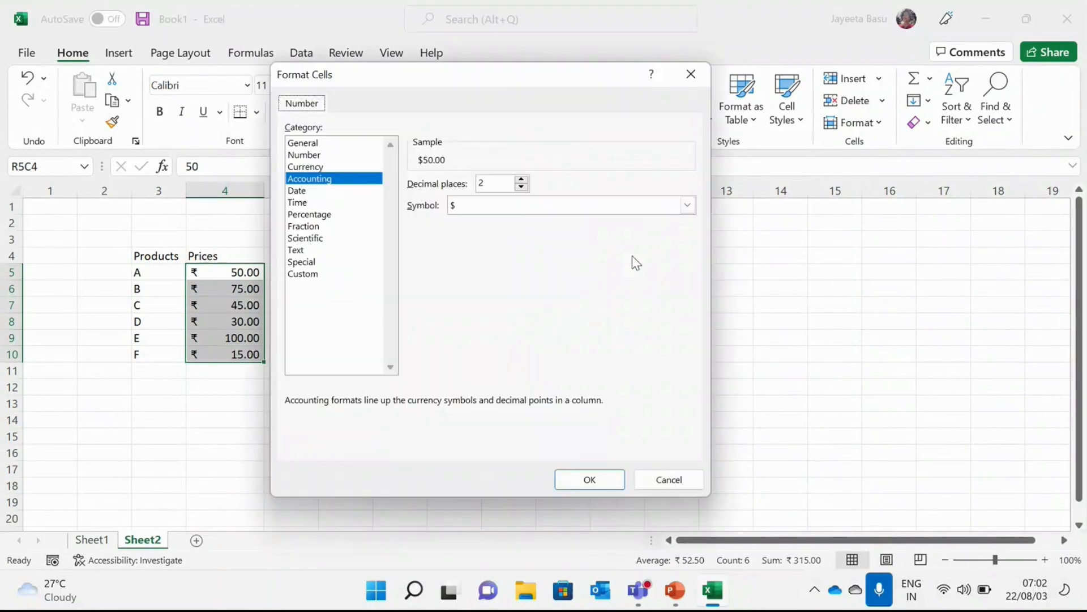
pyautogui.click(610, 204)
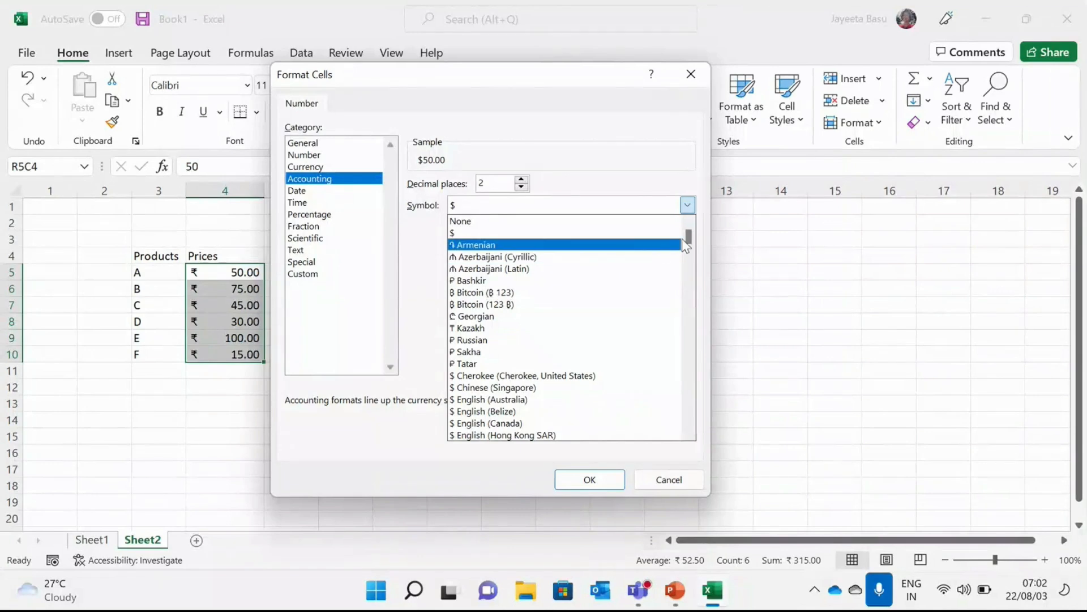
pyautogui.moveTo(684, 237); pyautogui.dragTo(680, 268)
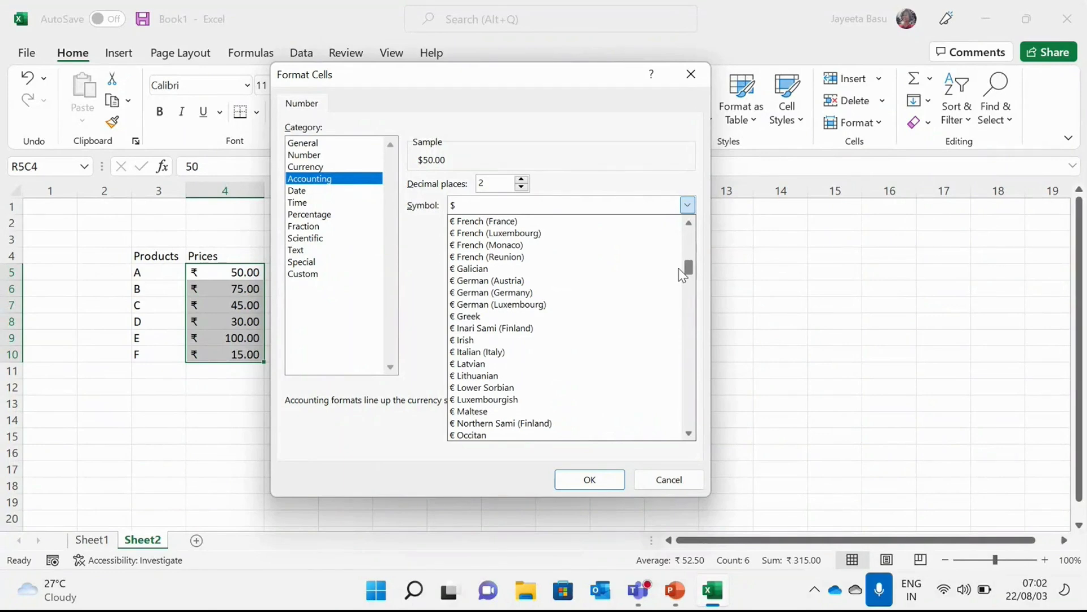
pyautogui.scroll(1, 678, 268)
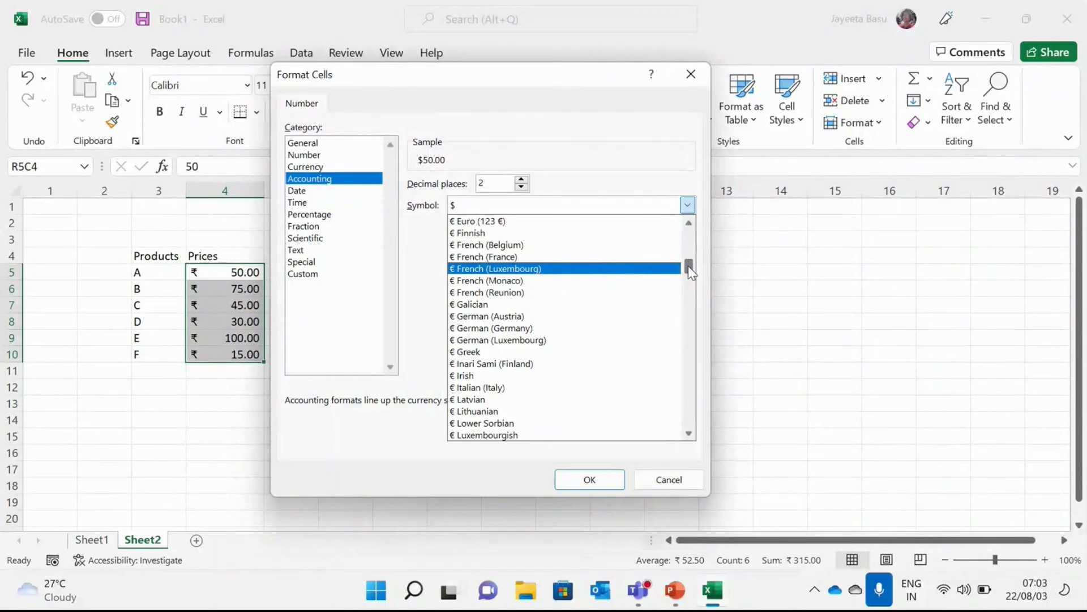
pyautogui.moveTo(689, 269); pyautogui.dragTo(688, 283)
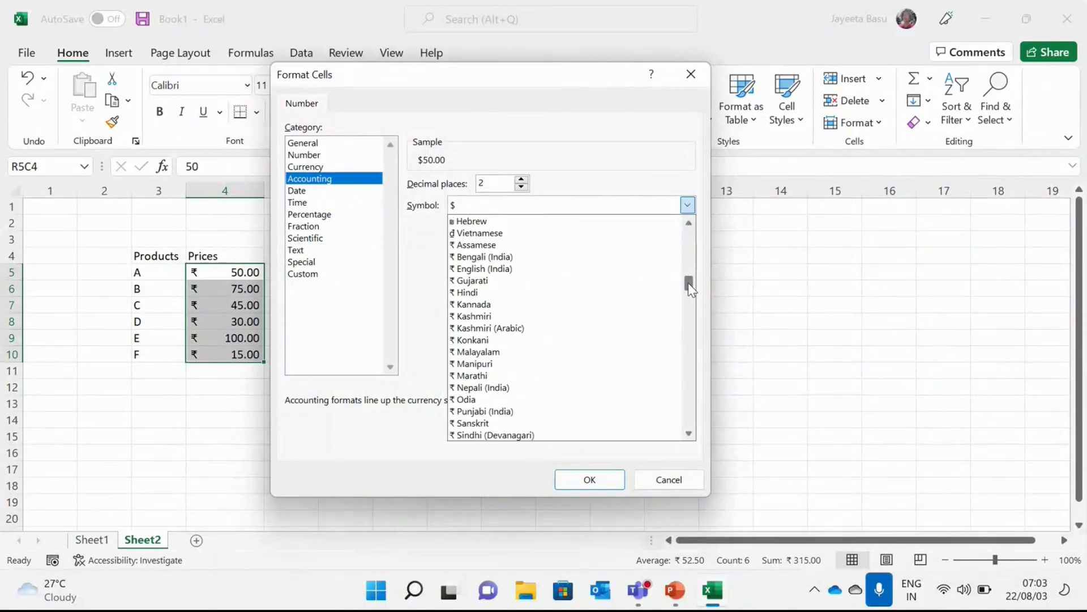
pyautogui.click(598, 270)
pyautogui.click(612, 483)
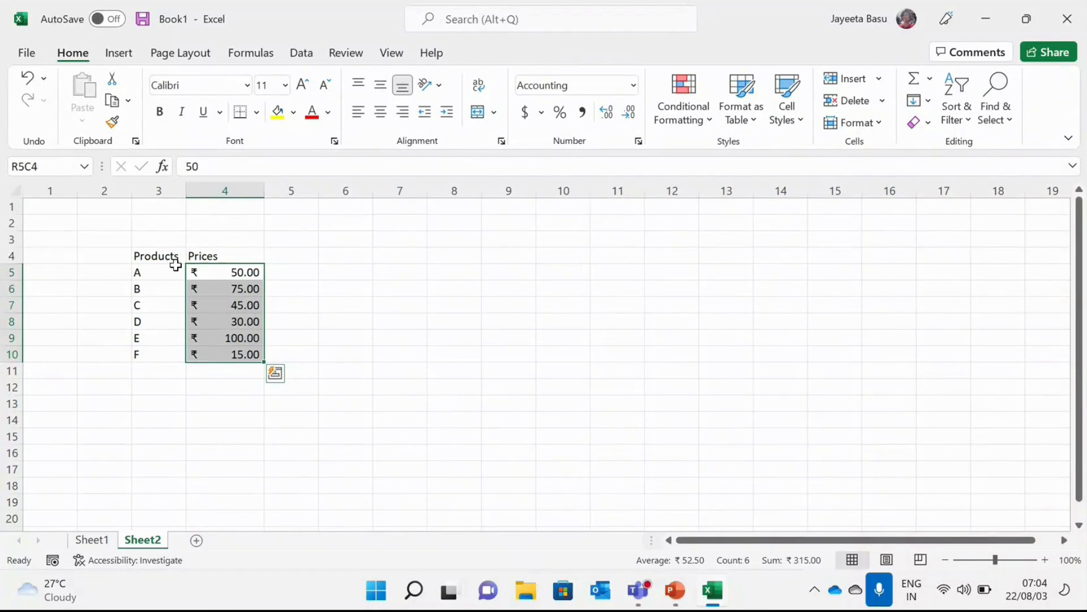
# Step: Enter INR 50.00 as plain text in cell R7C6 of Sheet2
pyautogui.click(363, 307)
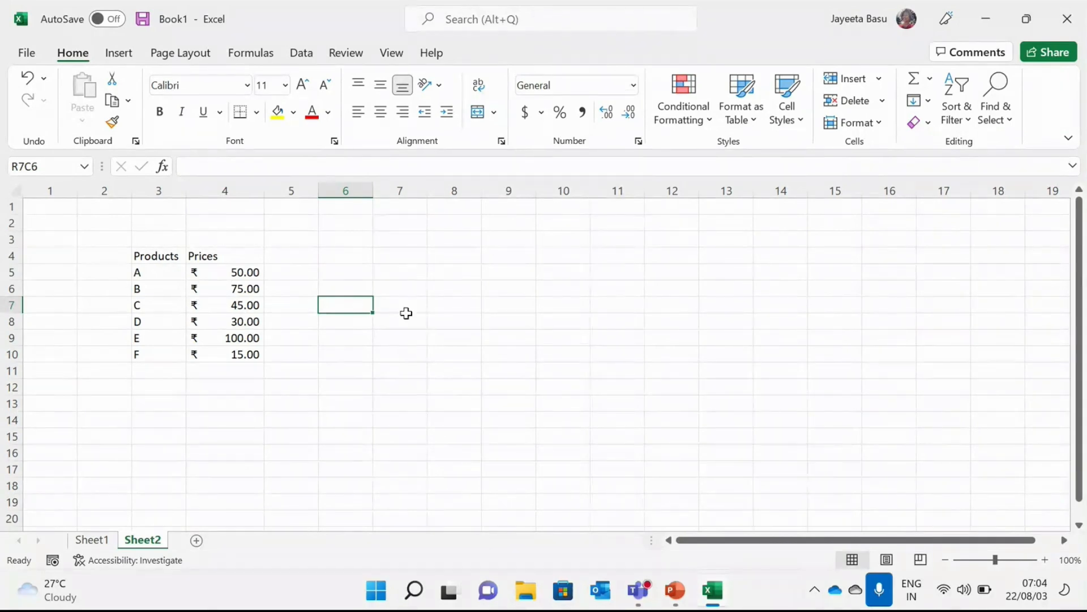
pyautogui.press('capslock')
pyautogui.write('INR ')
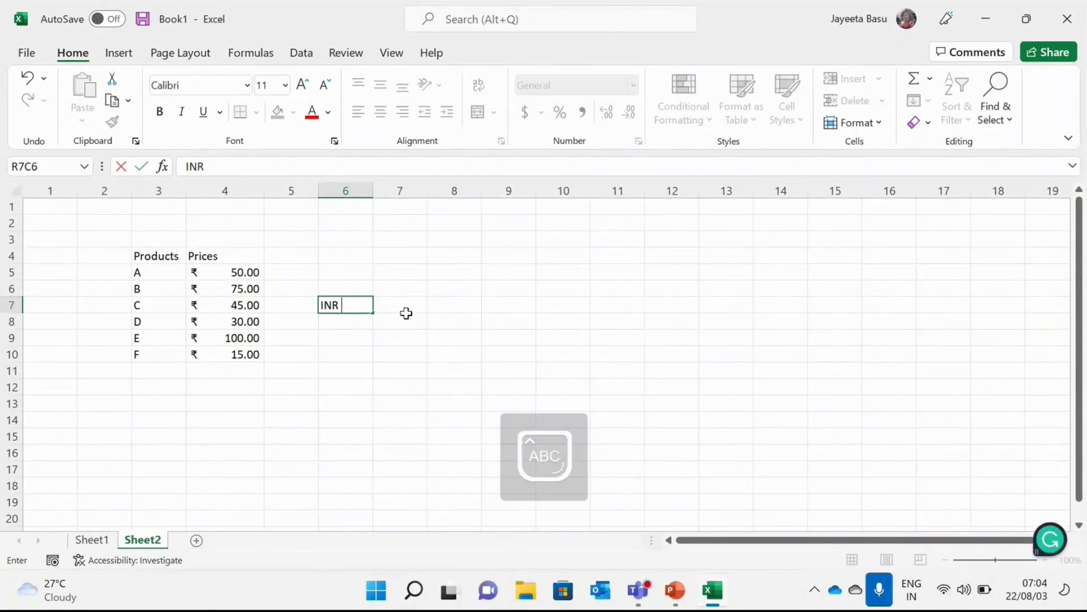
pyautogui.write('50.00')
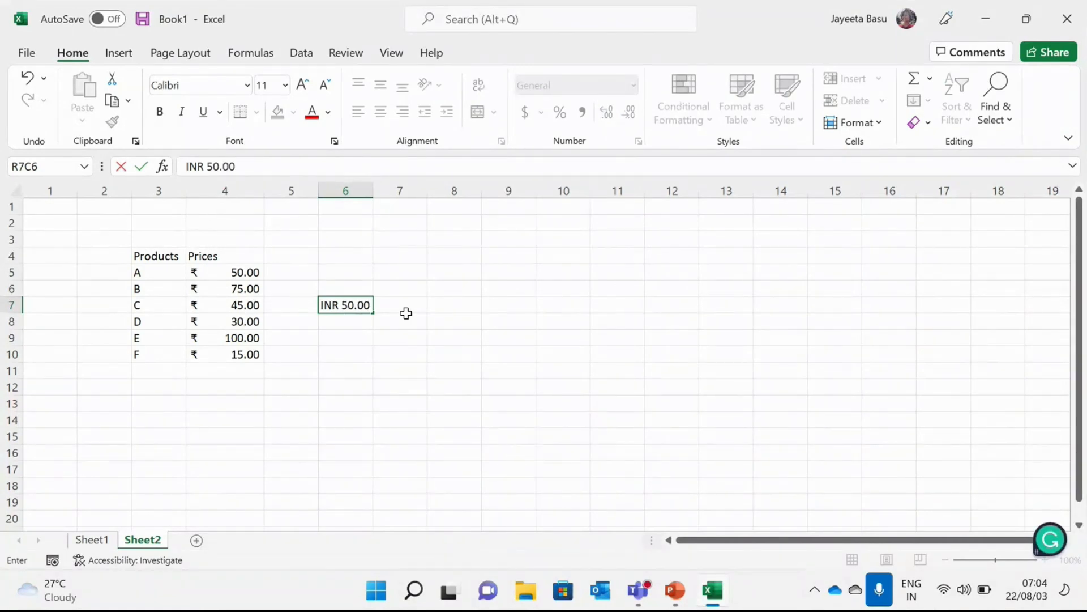
pyautogui.press('Return')
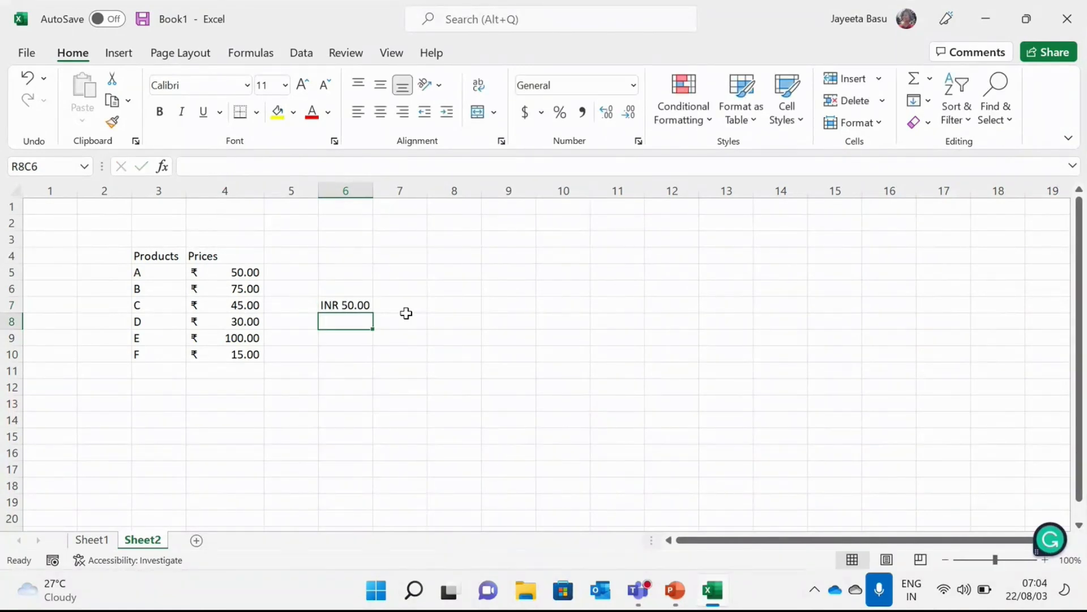
# Step: Clear the INR 50.00 entry from cell R7C6 and return to product B's price
pyautogui.doubleClick(332, 305)
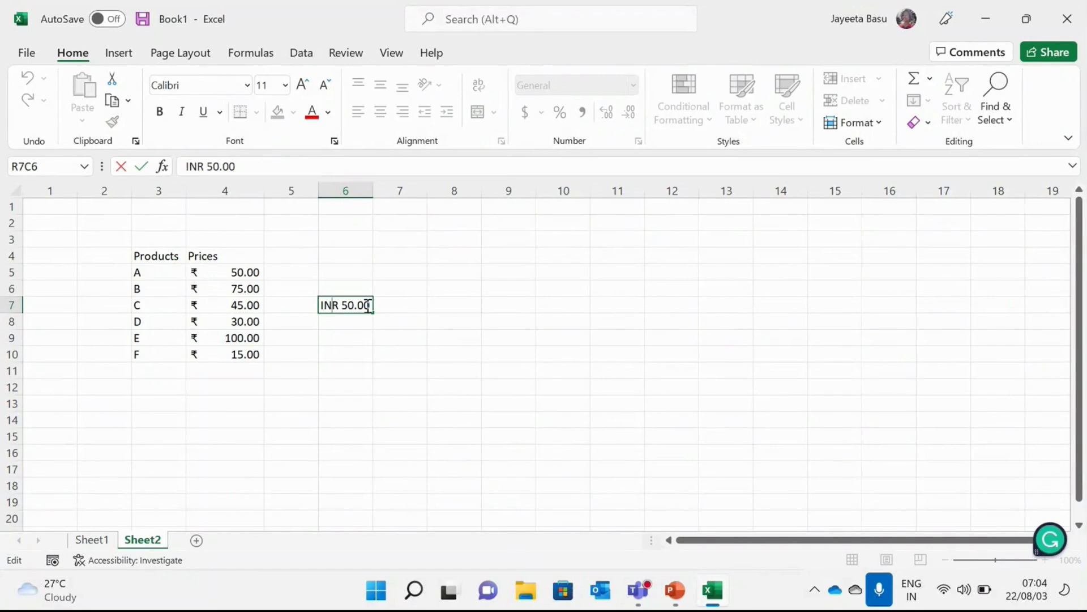
pyautogui.moveTo(369, 305); pyautogui.dragTo(311, 328)
pyautogui.write('0')
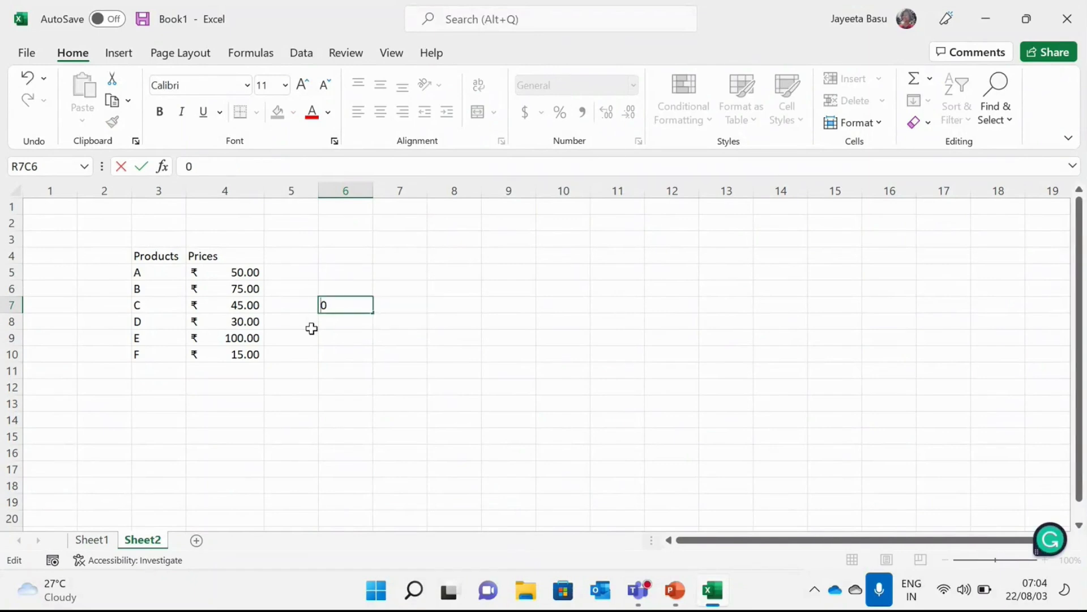
pyautogui.press('BackSpace')
pyautogui.moveTo(343, 366); pyautogui.dragTo(253, 286)
pyautogui.click(253, 286)
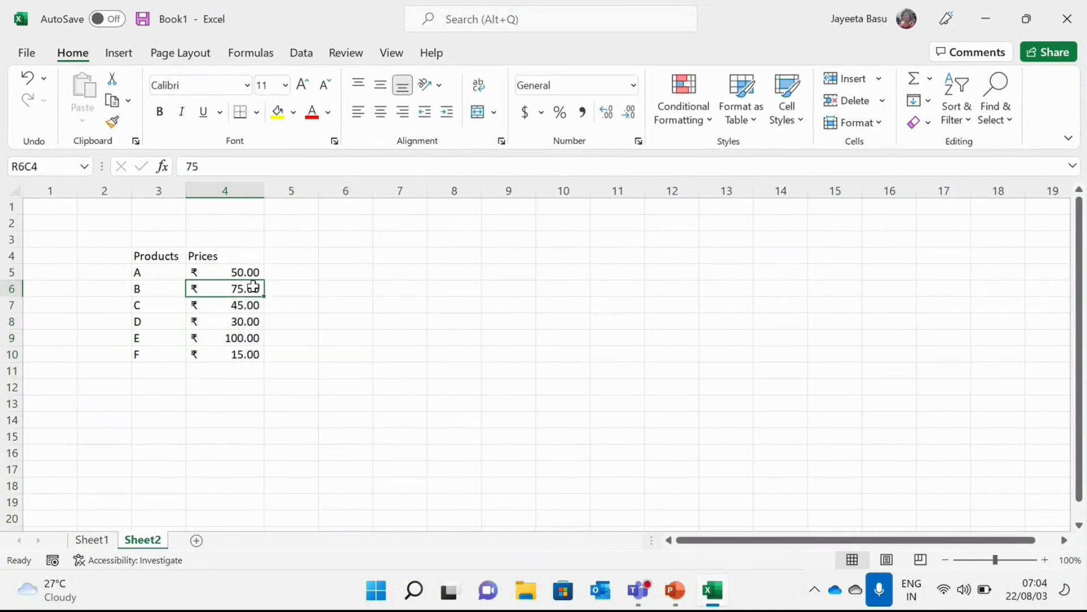
pyautogui.click(543, 113)
pyautogui.click(545, 113)
pyautogui.rightClick(242, 287)
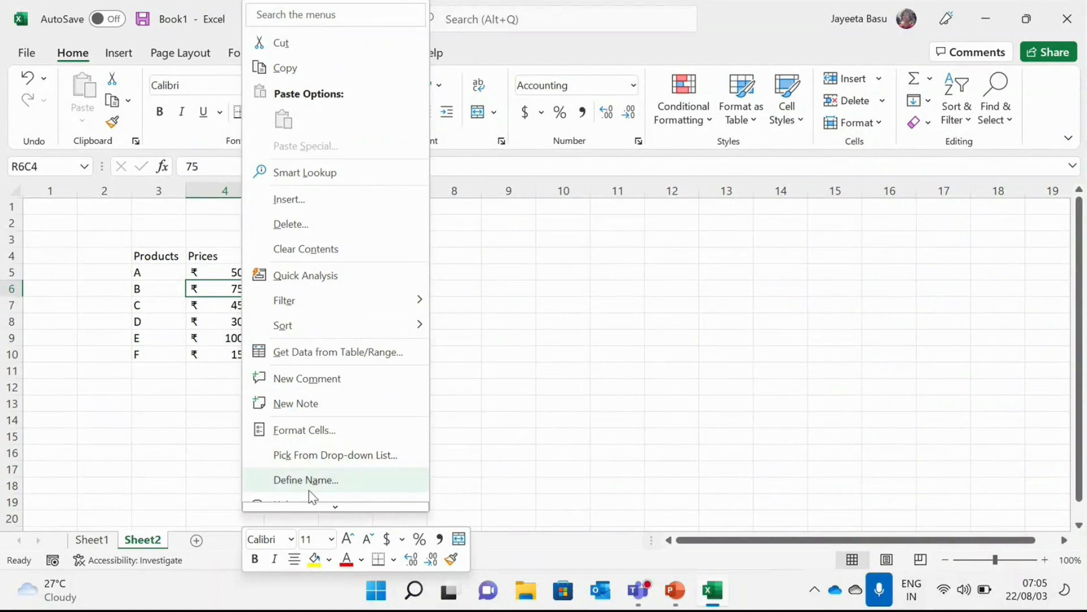
pyautogui.click(311, 506)
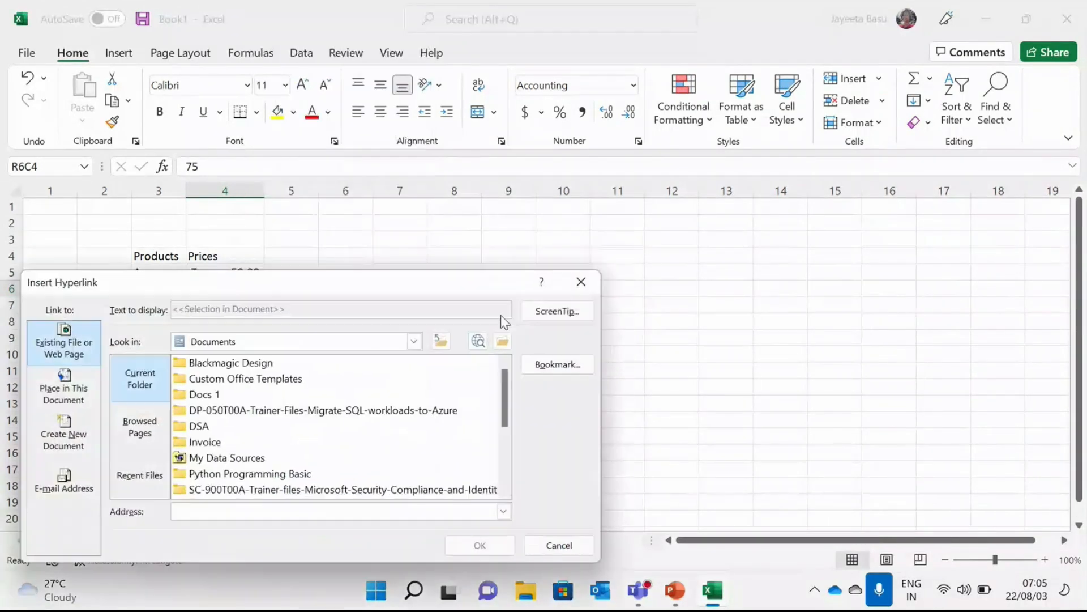
pyautogui.click(582, 289)
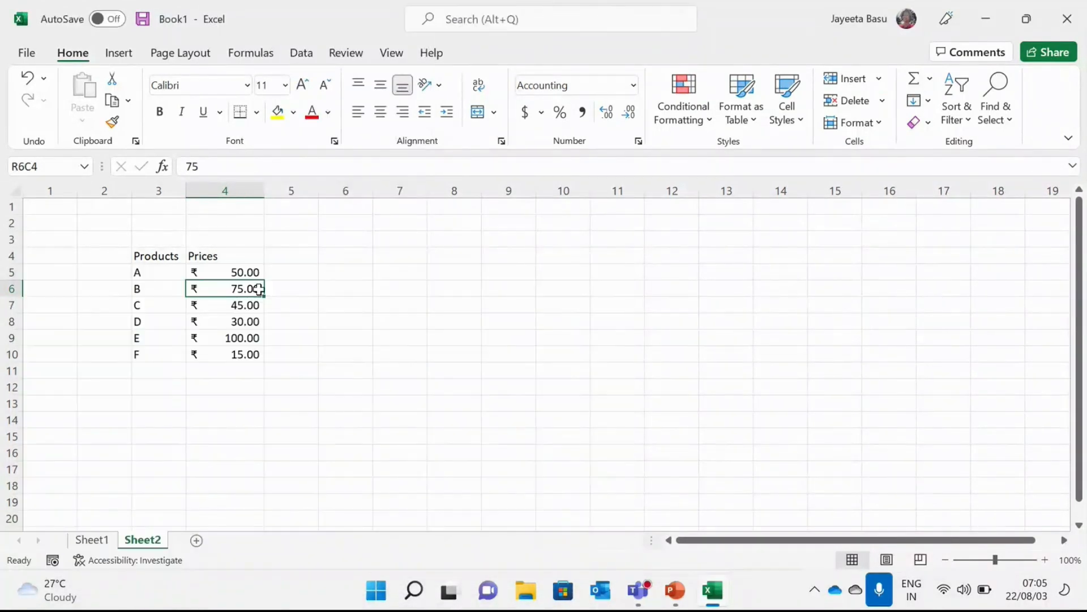
# Step: Examine the Accounting number format settings of product A's price in R5C4 without changing them
pyautogui.rightClick(254, 275)
pyautogui.moveTo(328, 563)
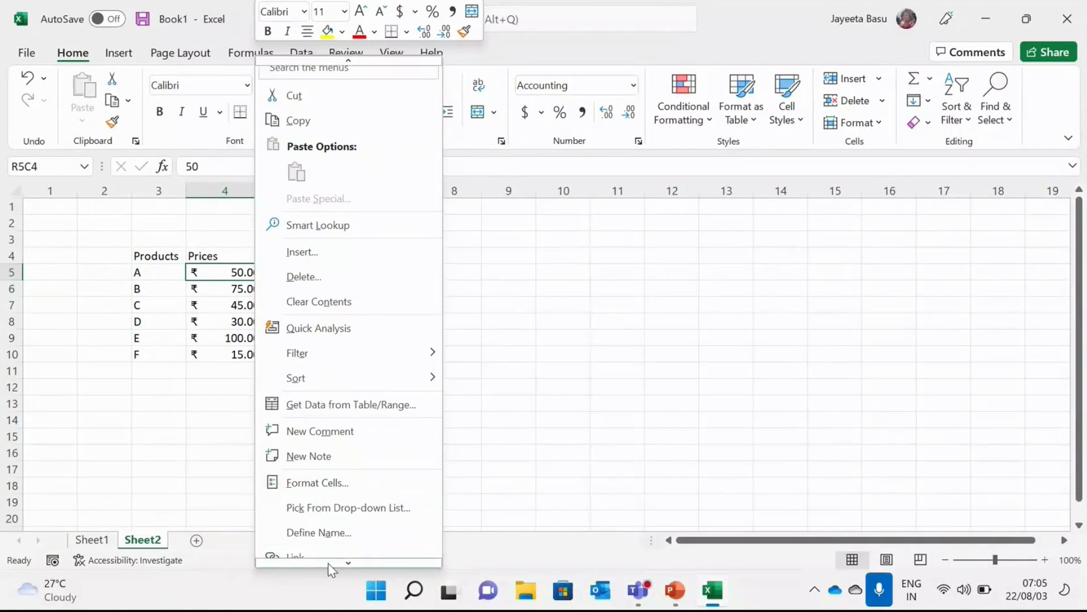
pyautogui.click(355, 485)
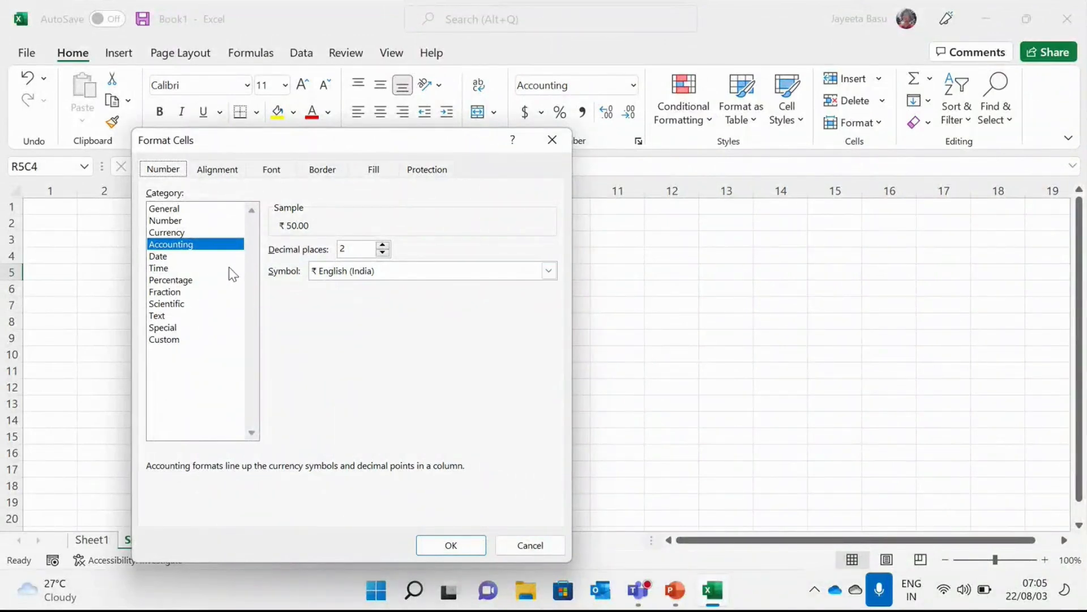
pyautogui.click(550, 147)
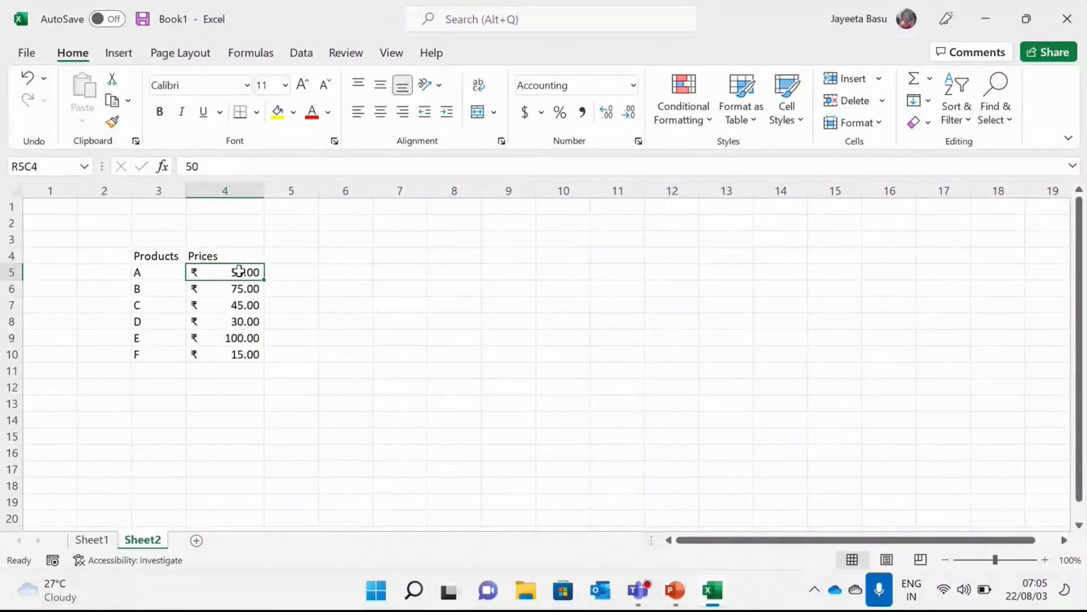
# Step: Apply the Accounting format with 2 decimal places and the ₹ English (India) symbol to product A's price in R5C4
pyautogui.rightClick(239, 272)
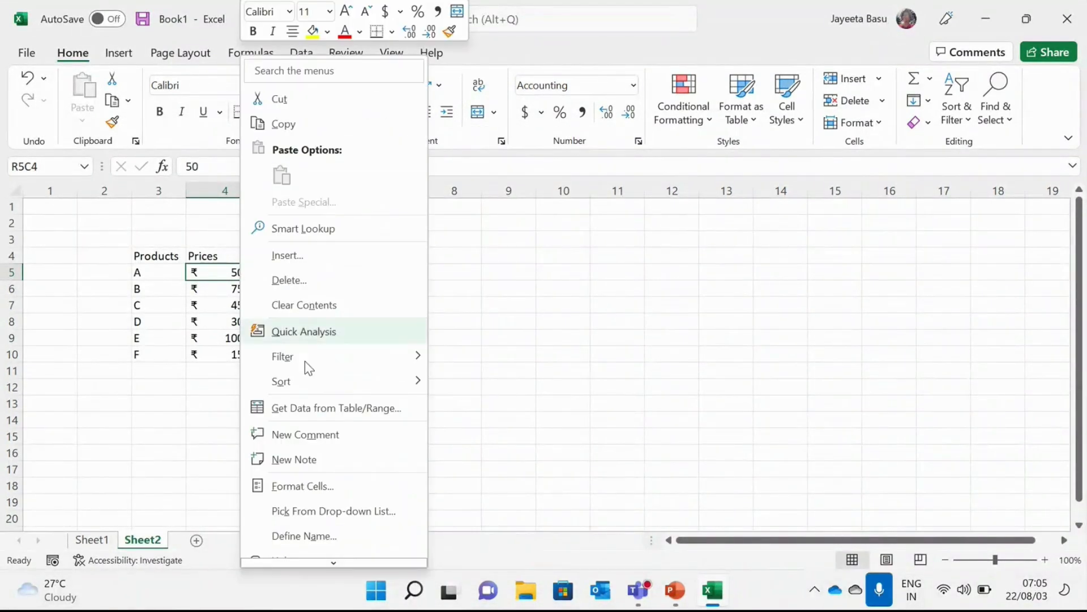
pyautogui.click(324, 488)
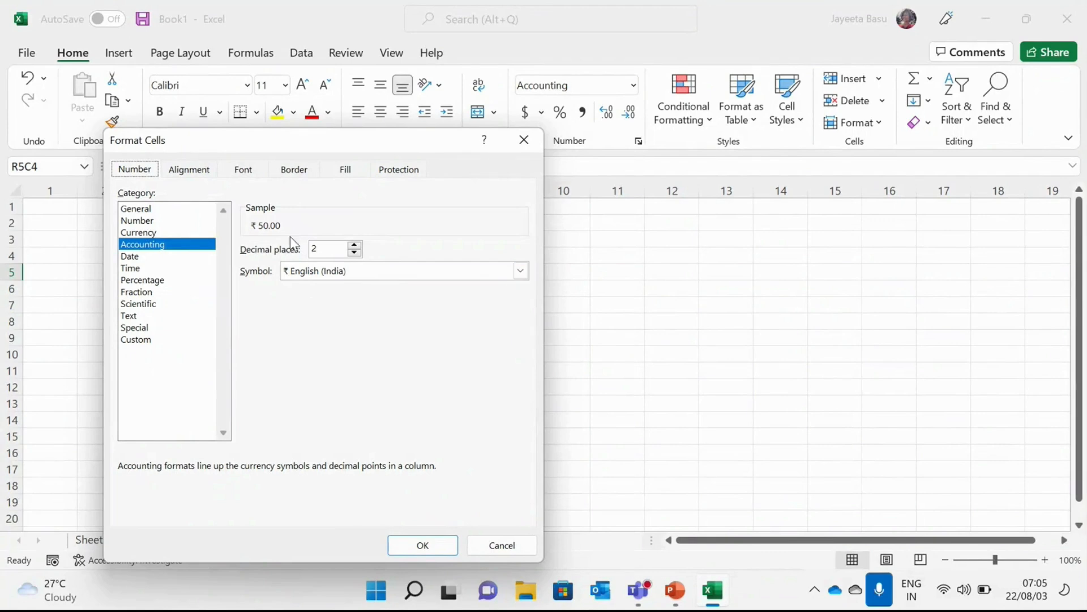
pyautogui.click(355, 246)
pyautogui.click(411, 542)
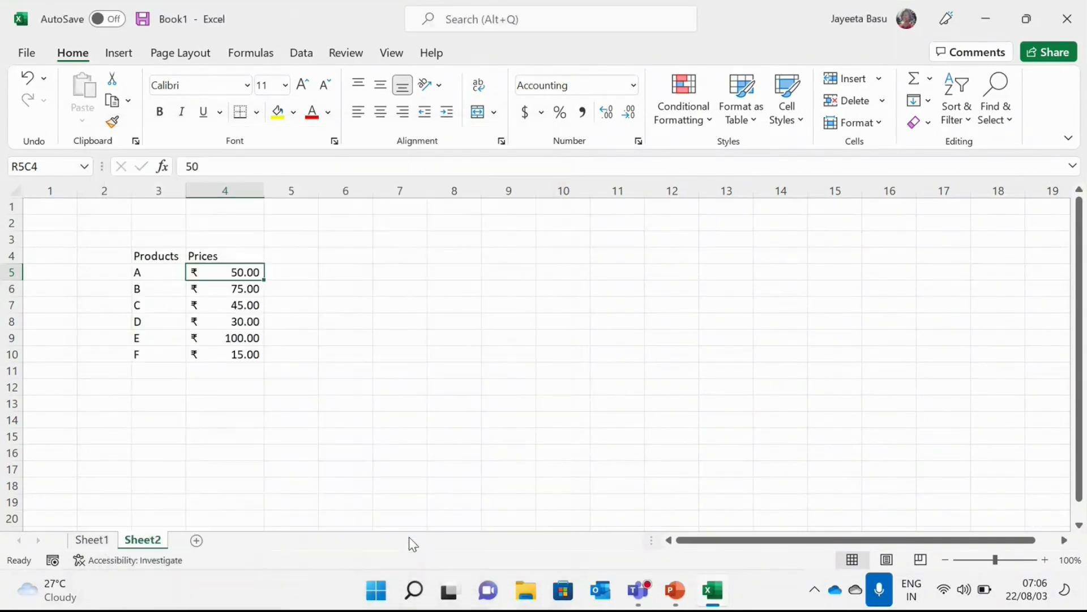